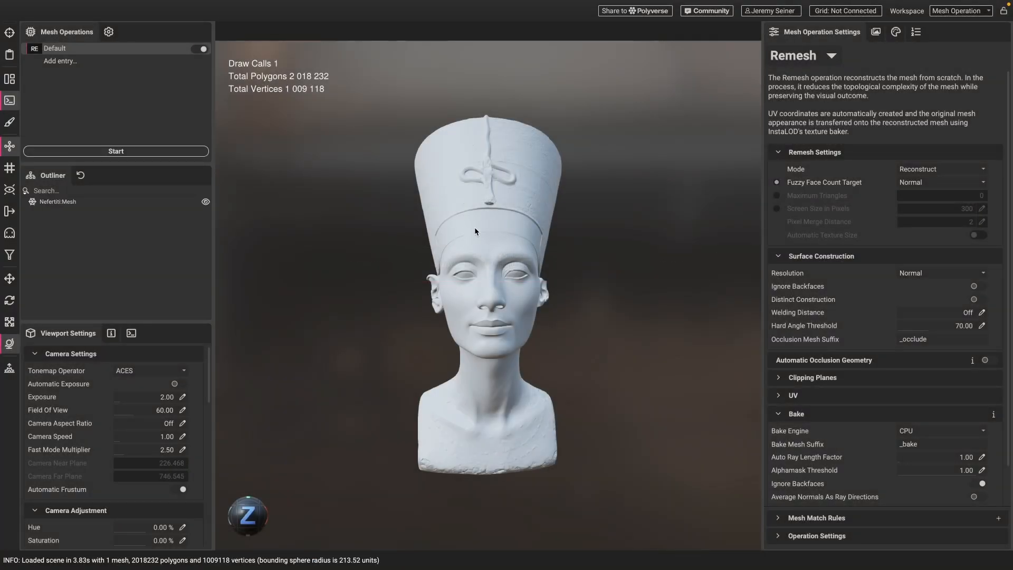
Step: Select the Nefertiti bust and examine its wireframe density up close on the headdress and face
{"action": "left_click_drag", "start_coordinate": [474, 228], "coordinate": [438, 242]}
{"action": "scroll", "coordinate": [450, 248], "scroll_direction": "up", "scroll_amount": 5}
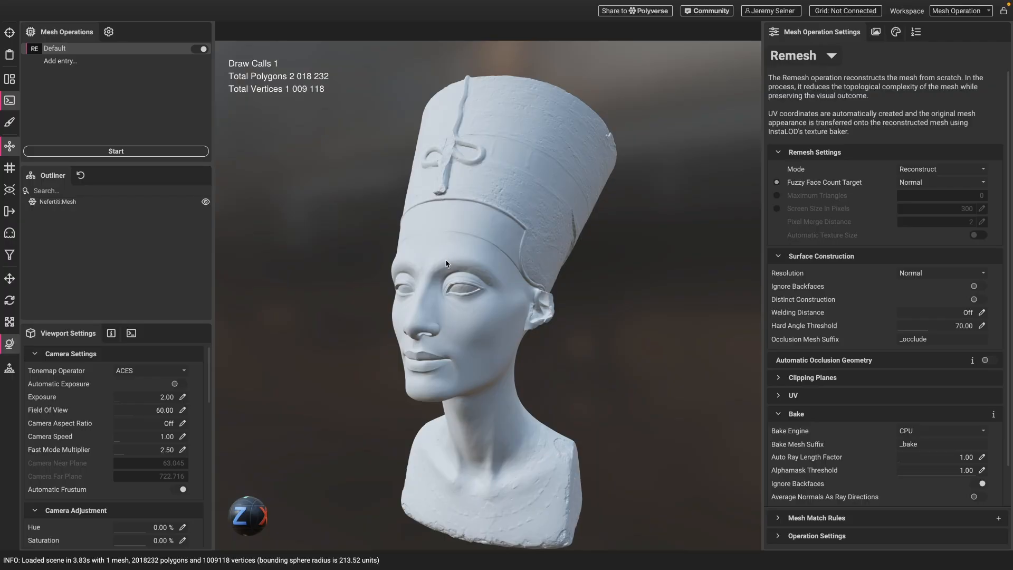
{"action": "middle_click_drag", "start_coordinate": [444, 263], "coordinate": [447, 254]}
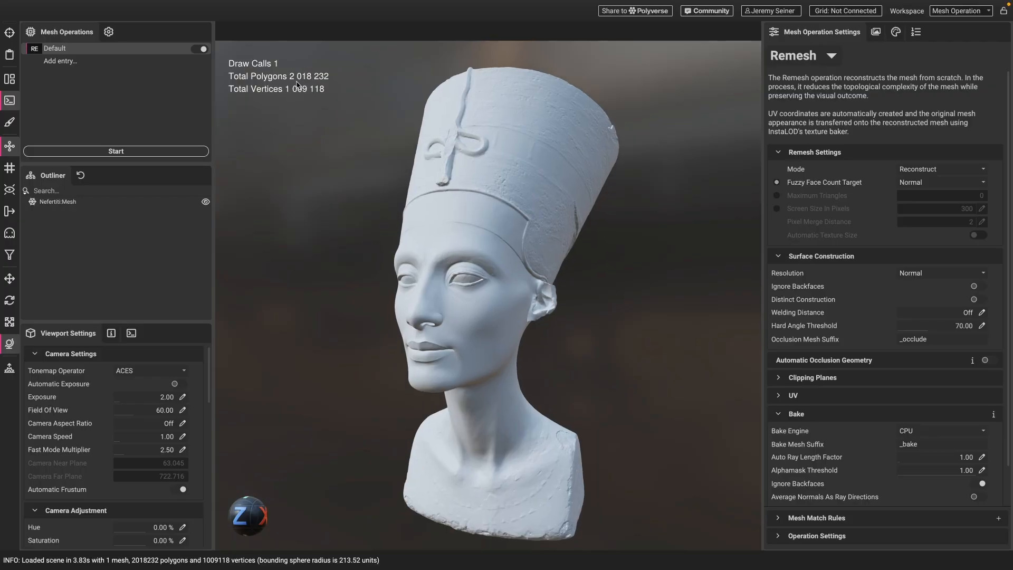
{"action": "left_click", "coordinate": [451, 223]}
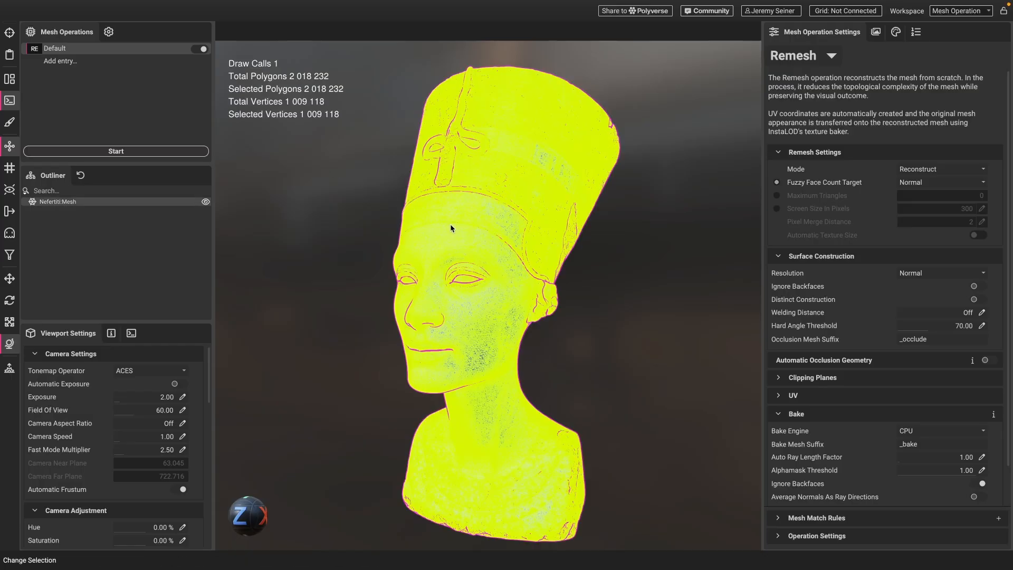
{"action": "scroll", "coordinate": [458, 163], "scroll_direction": "up", "scroll_amount": 4}
{"action": "scroll", "coordinate": [448, 175], "scroll_direction": "up", "scroll_amount": 10}
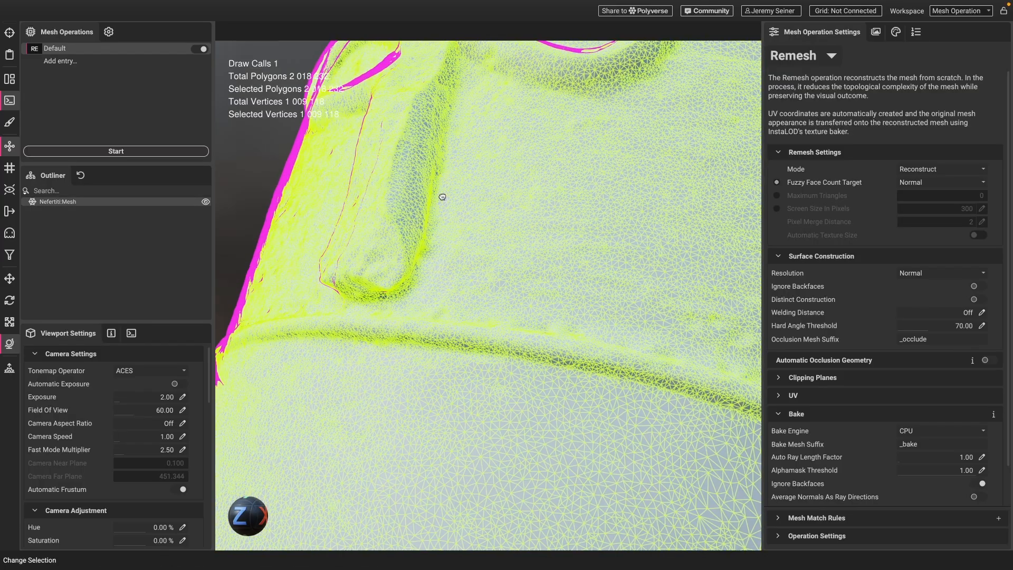
{"action": "scroll", "coordinate": [444, 203], "scroll_direction": "down", "scroll_amount": 8}
{"action": "middle_click_drag", "start_coordinate": [440, 197], "coordinate": [442, 235]}
{"action": "scroll", "coordinate": [442, 235], "scroll_direction": "up", "scroll_amount": 8}
{"action": "scroll", "coordinate": [442, 234], "scroll_direction": "down", "scroll_amount": 10}
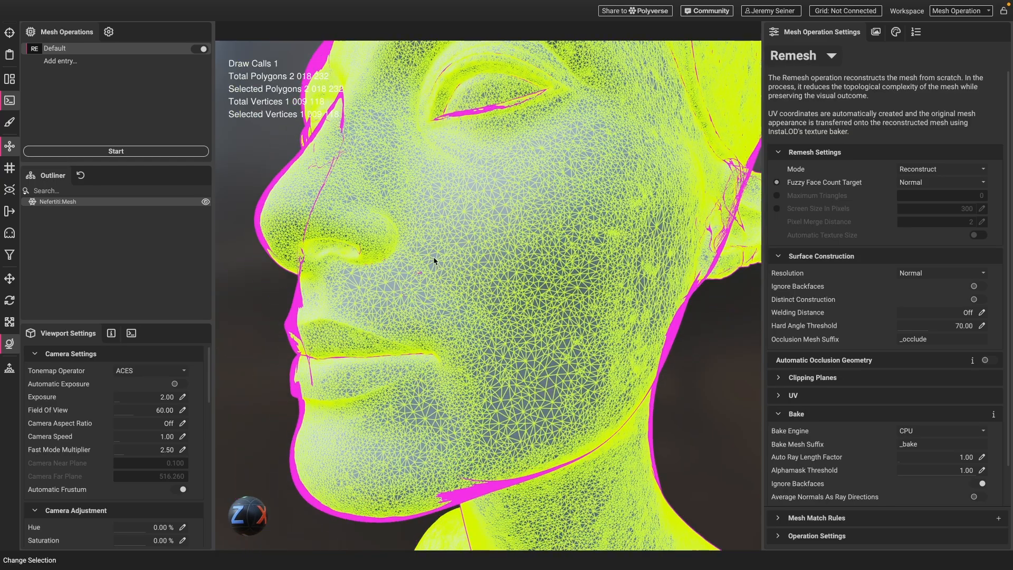
{"action": "scroll", "coordinate": [434, 260], "scroll_direction": "down", "scroll_amount": 3}
{"action": "middle_click_drag", "start_coordinate": [434, 259], "coordinate": [460, 219]}
{"action": "scroll", "coordinate": [496, 225], "scroll_direction": "up", "scroll_amount": 8}
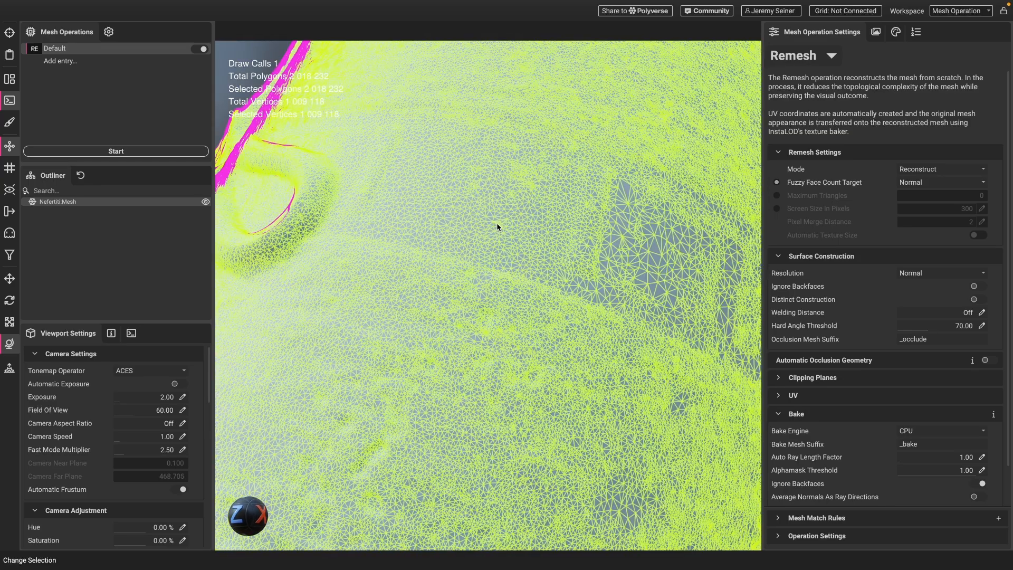
{"action": "mouse_move", "coordinate": [497, 227]}
{"action": "left_mouse_down", "text": "alt"}
{"action": "mouse_move", "coordinate": [475, 246]}
{"action": "mouse_move", "coordinate": [488, 232]}
{"action": "left_mouse_up", "text": "alt"}
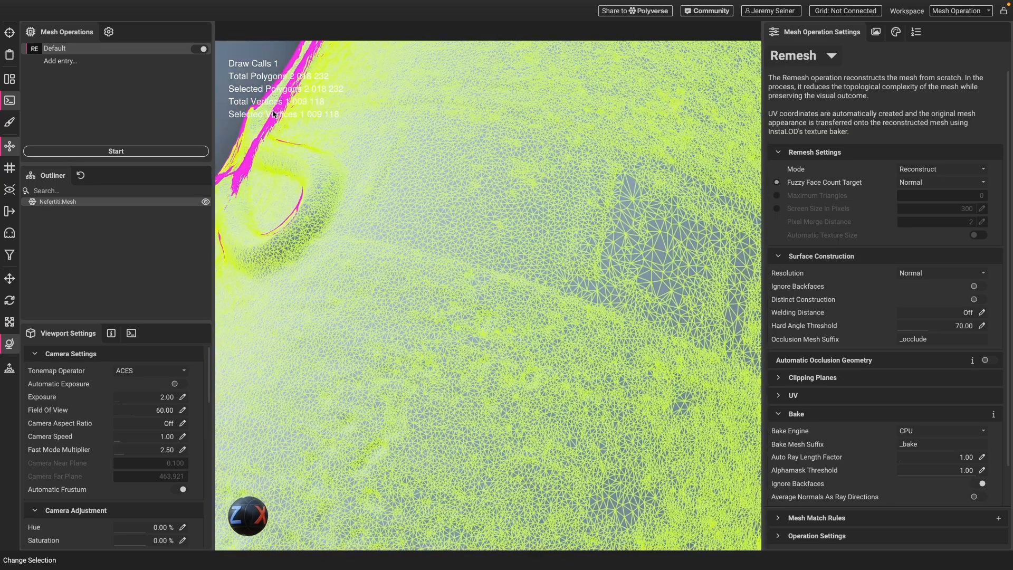
Step: Deselect the bust and examine its shaded surface detail, from the headdress ornament to the whole model
{"action": "left_click", "coordinate": [228, 139]}
{"action": "left_click_drag", "start_coordinate": [348, 192], "coordinate": [366, 202], "text": "alt"}
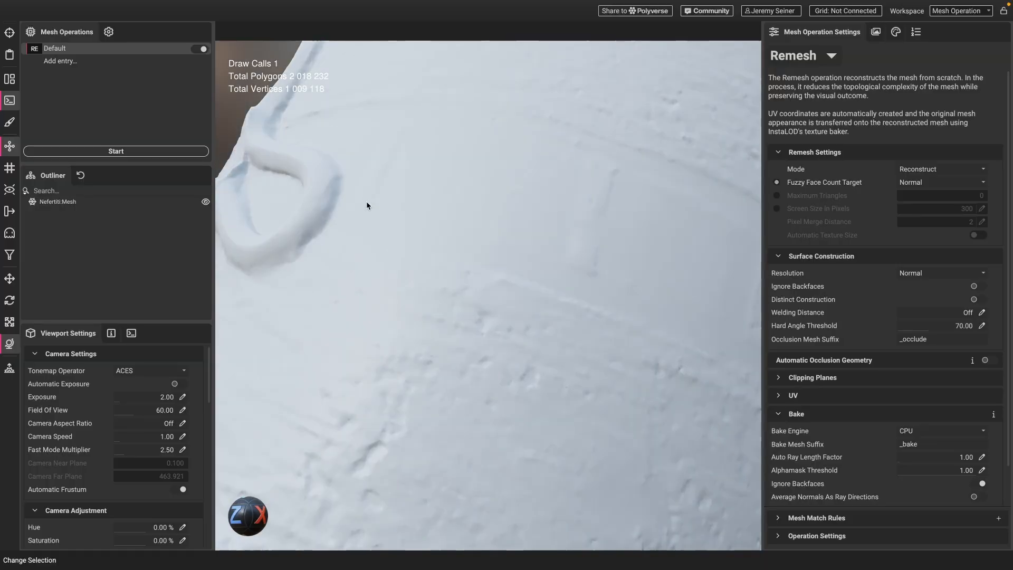
{"action": "scroll", "coordinate": [366, 203], "scroll_direction": "down", "scroll_amount": 5}
{"action": "middle_click_drag", "start_coordinate": [366, 202], "coordinate": [361, 222]}
{"action": "mouse_move", "coordinate": [360, 221]}
{"action": "left_mouse_down", "text": "alt"}
{"action": "mouse_move", "coordinate": [389, 233]}
{"action": "mouse_move", "coordinate": [346, 231]}
{"action": "mouse_move", "coordinate": [361, 232]}
{"action": "left_mouse_up", "text": "alt"}
{"action": "scroll", "coordinate": [390, 224], "scroll_direction": "down", "scroll_amount": 6}
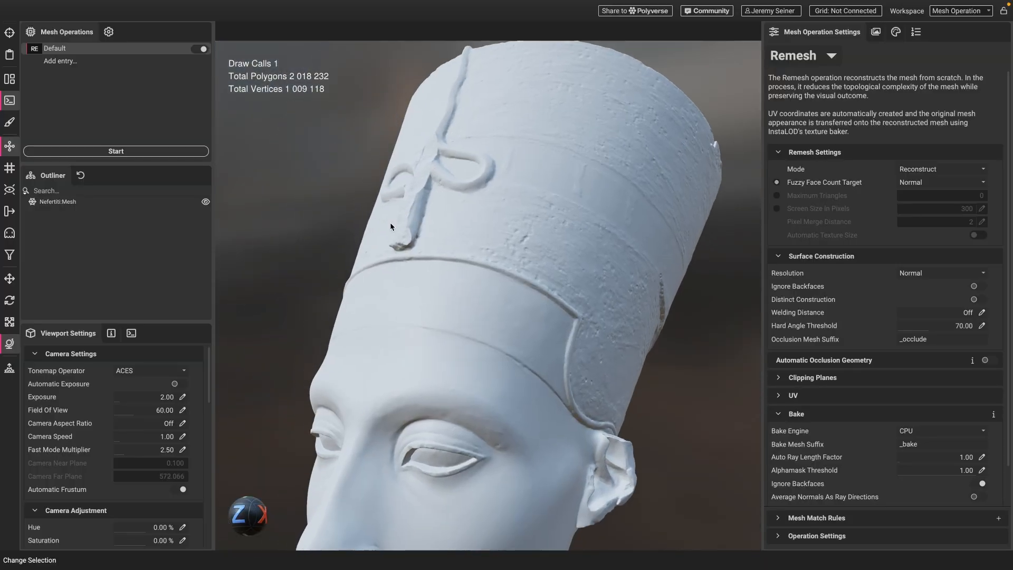
{"action": "middle_click_drag", "start_coordinate": [436, 240], "coordinate": [431, 222]}
{"action": "scroll", "coordinate": [429, 221], "scroll_direction": "down", "scroll_amount": 6}
{"action": "left_click_drag", "start_coordinate": [423, 217], "coordinate": [420, 237], "text": "alt"}
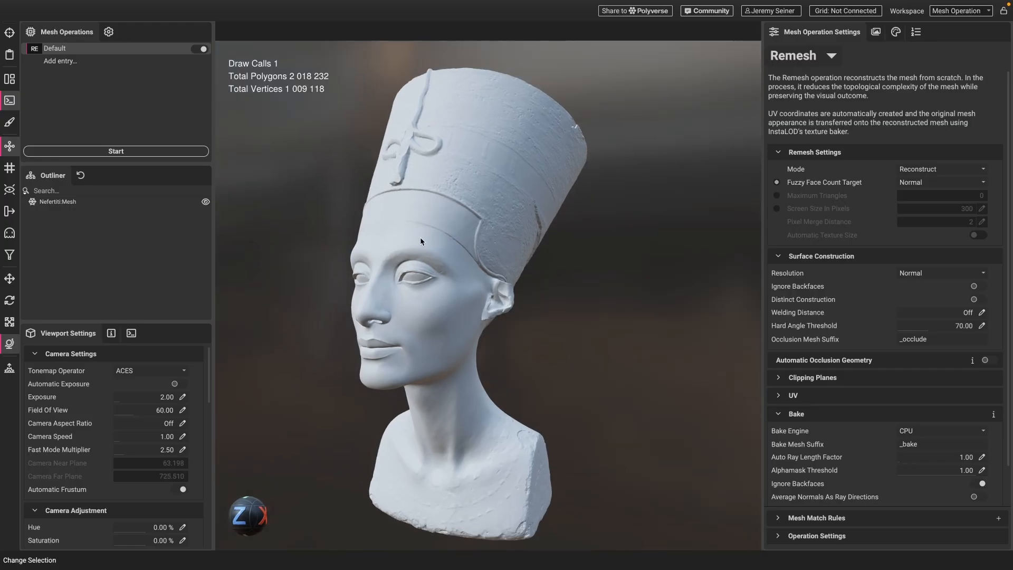
{"action": "middle_click_drag", "start_coordinate": [420, 237], "coordinate": [423, 223]}
Step: Check the selected bust's UVs in an enlarged UV Viewer, deselect the bust and close the viewer
{"action": "left_click", "coordinate": [438, 217]}
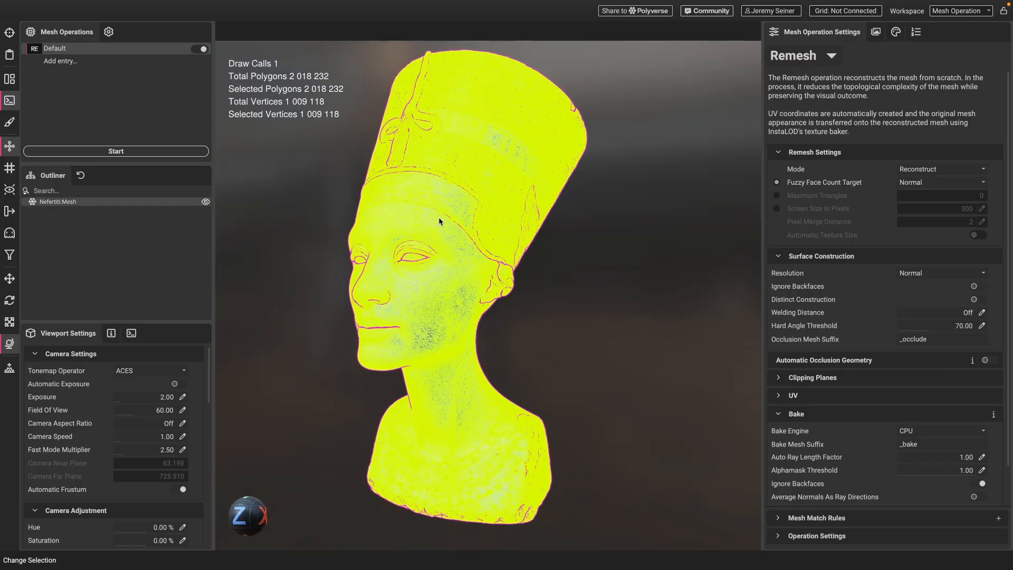
{"action": "left_click", "coordinate": [9, 78]}
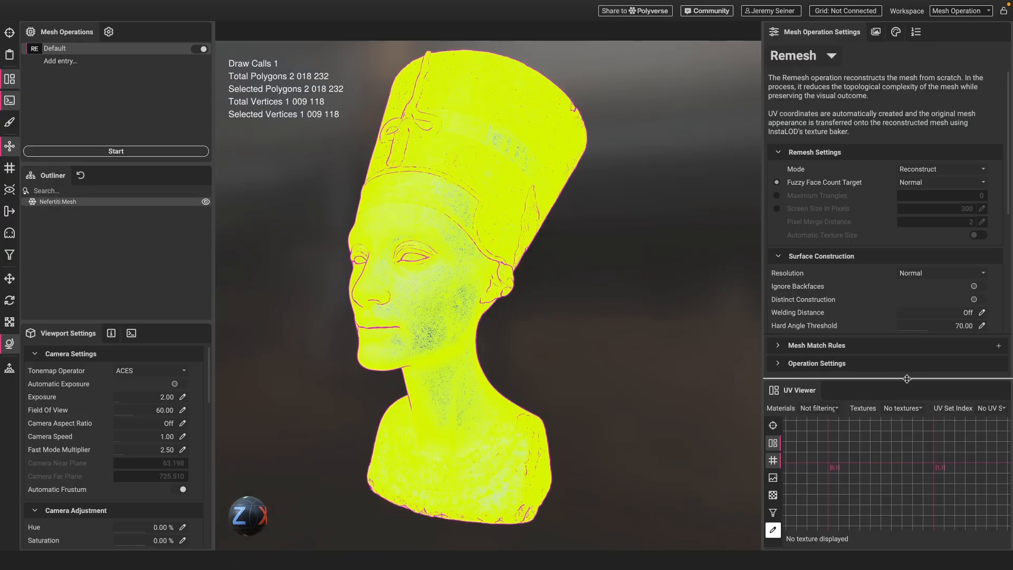
{"action": "left_click_drag", "start_coordinate": [907, 378], "coordinate": [897, 249]}
{"action": "middle_click_drag", "start_coordinate": [896, 396], "coordinate": [911, 421]}
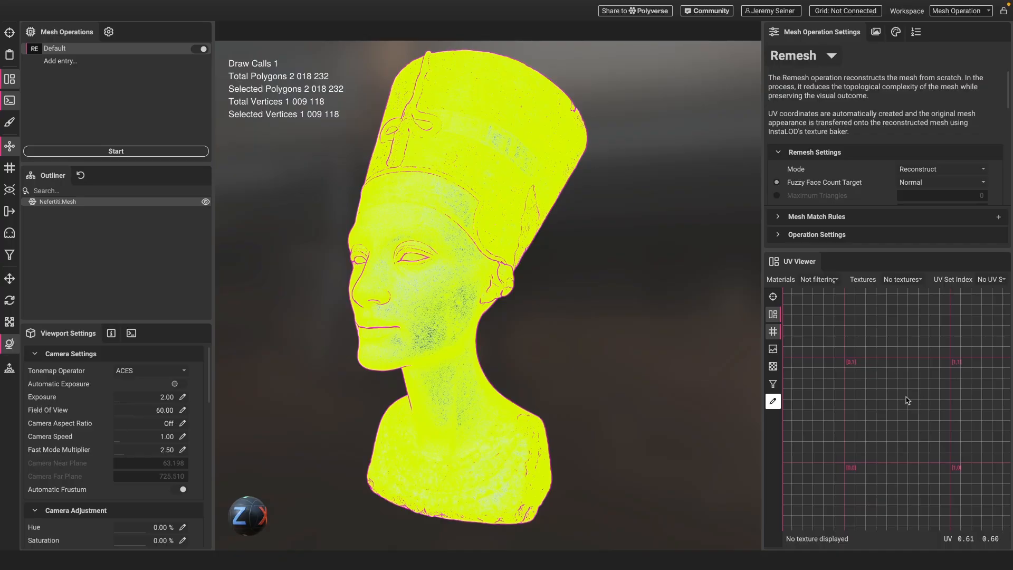
{"action": "left_click", "coordinate": [667, 334]}
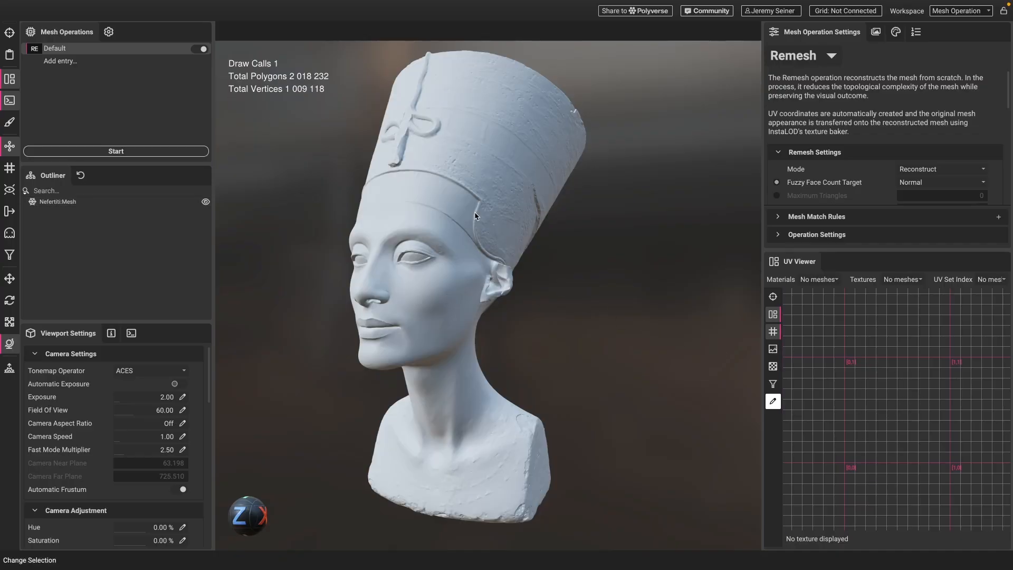
{"action": "scroll", "coordinate": [445, 223], "scroll_direction": "down", "scroll_amount": 3}
{"action": "left_click_drag", "start_coordinate": [441, 235], "coordinate": [447, 239]}
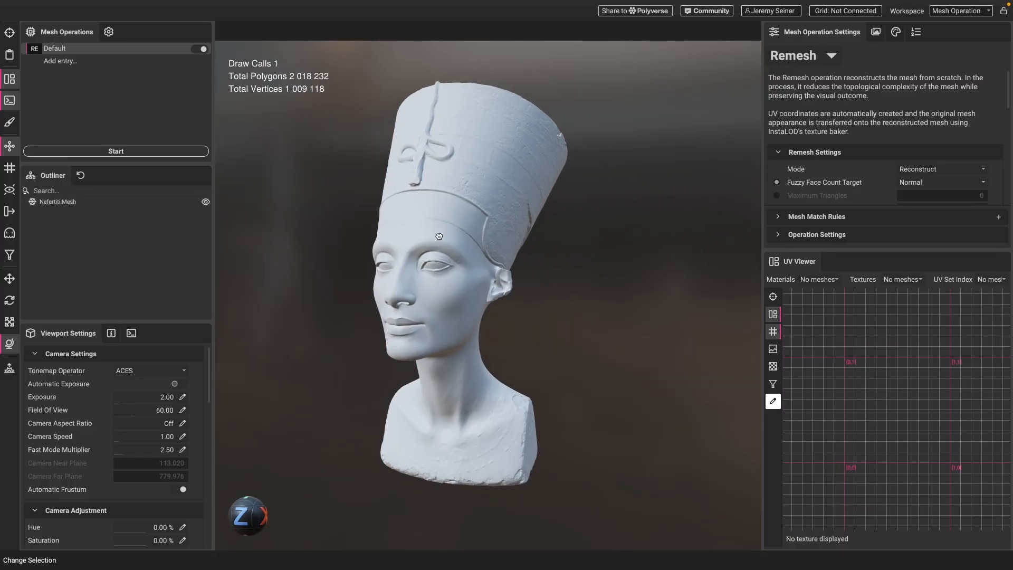
{"action": "middle_click_drag", "start_coordinate": [439, 236], "coordinate": [449, 240]}
{"action": "left_click_drag", "start_coordinate": [449, 239], "coordinate": [440, 239]}
{"action": "mouse_move", "coordinate": [344, 224]}
{"action": "left_mouse_down", "text": "shift"}
{"action": "mouse_move", "coordinate": [364, 226]}
{"action": "mouse_move", "coordinate": [329, 226]}
{"action": "left_mouse_up", "text": "shift"}
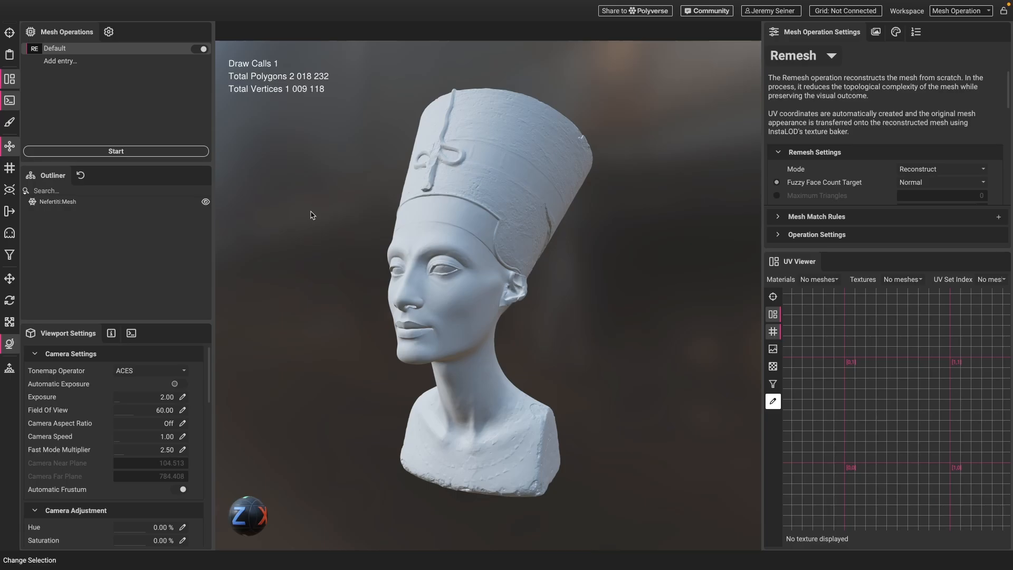
{"action": "left_click", "coordinate": [1002, 262]}
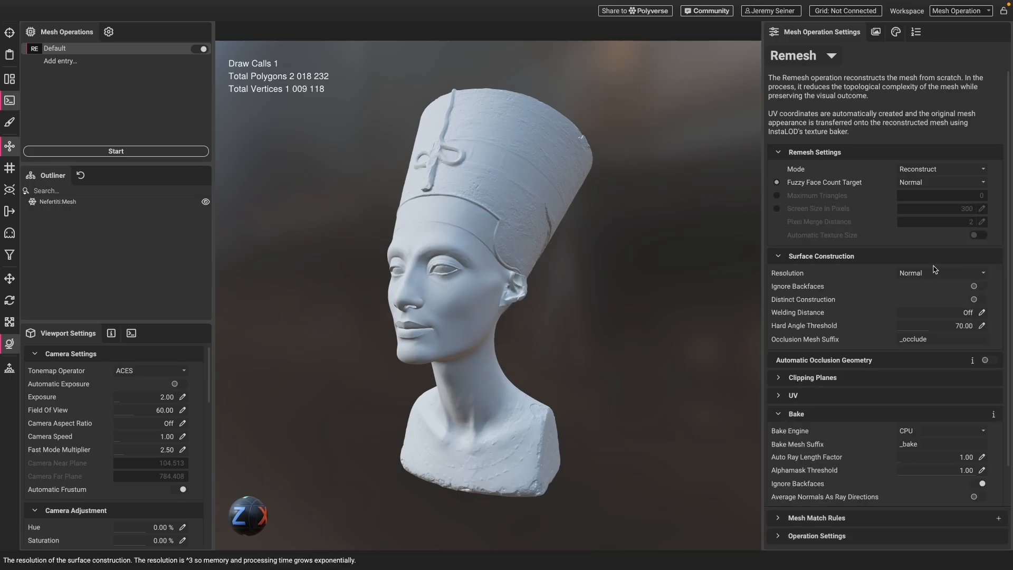
Step: Examine the original bust's face and headdress from several angles while rotating the environment lighting
{"action": "left_click_drag", "start_coordinate": [467, 256], "coordinate": [595, 278]}
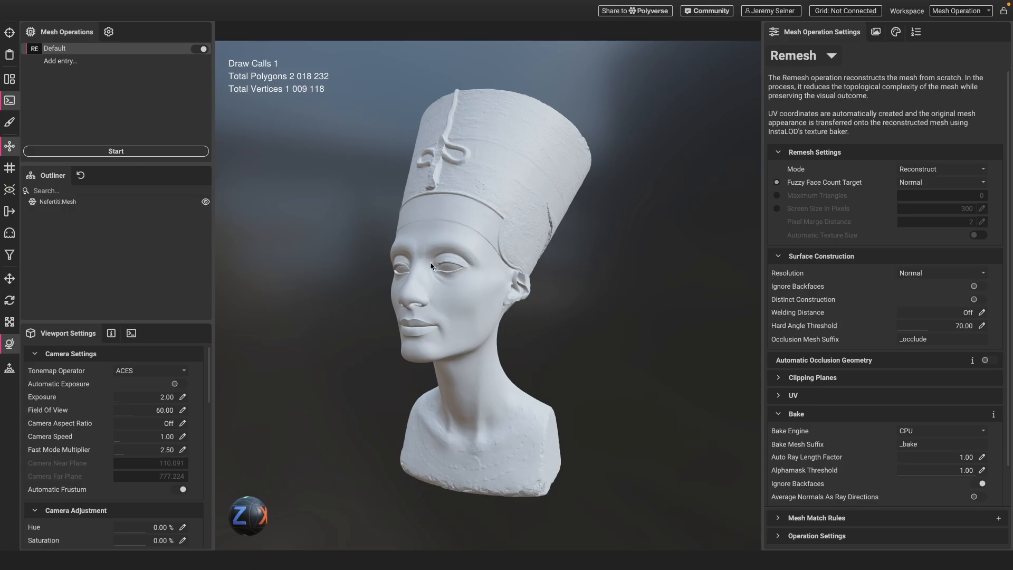
{"action": "scroll", "coordinate": [433, 265], "scroll_direction": "up", "scroll_amount": 3}
{"action": "left_click_drag", "start_coordinate": [433, 264], "coordinate": [444, 277]}
{"action": "scroll", "coordinate": [443, 268], "scroll_direction": "down", "scroll_amount": 2}
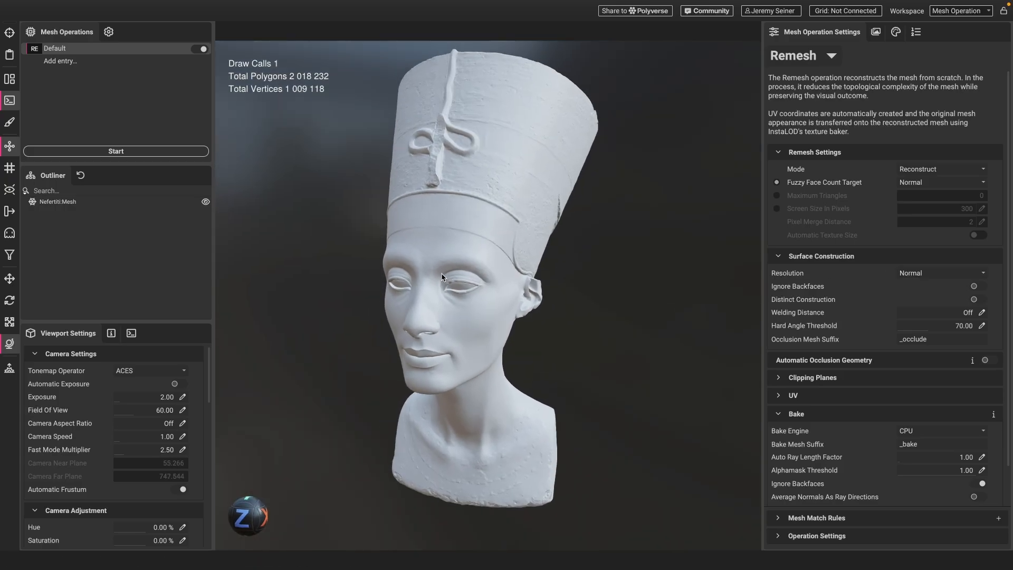
{"action": "scroll", "coordinate": [444, 267], "scroll_direction": "up", "scroll_amount": 4}
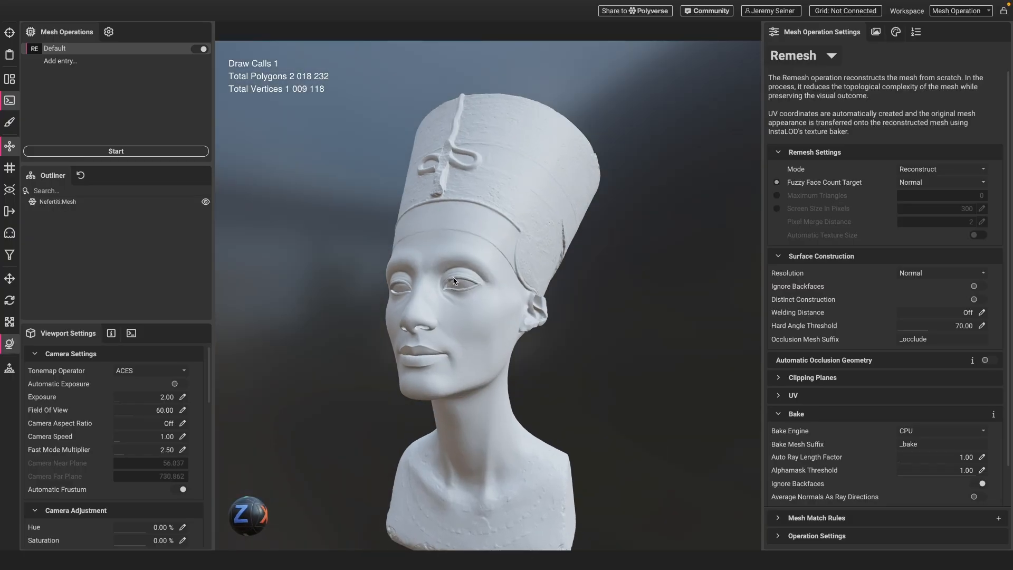
{"action": "scroll", "coordinate": [454, 267], "scroll_direction": "up", "scroll_amount": 4}
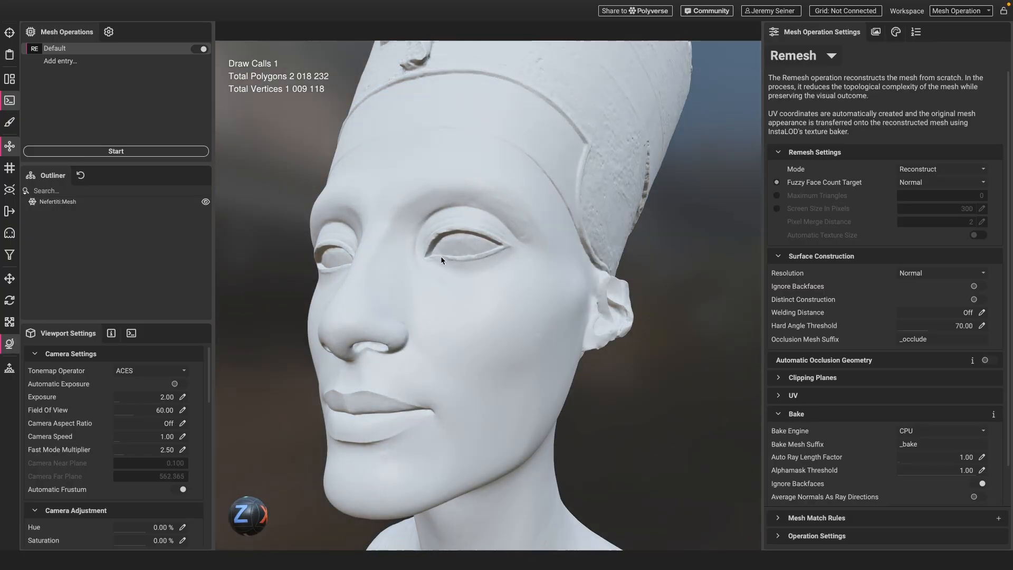
{"action": "left_click_drag", "start_coordinate": [406, 255], "coordinate": [442, 246]}
{"action": "scroll", "coordinate": [442, 245], "scroll_direction": "down", "scroll_amount": 8}
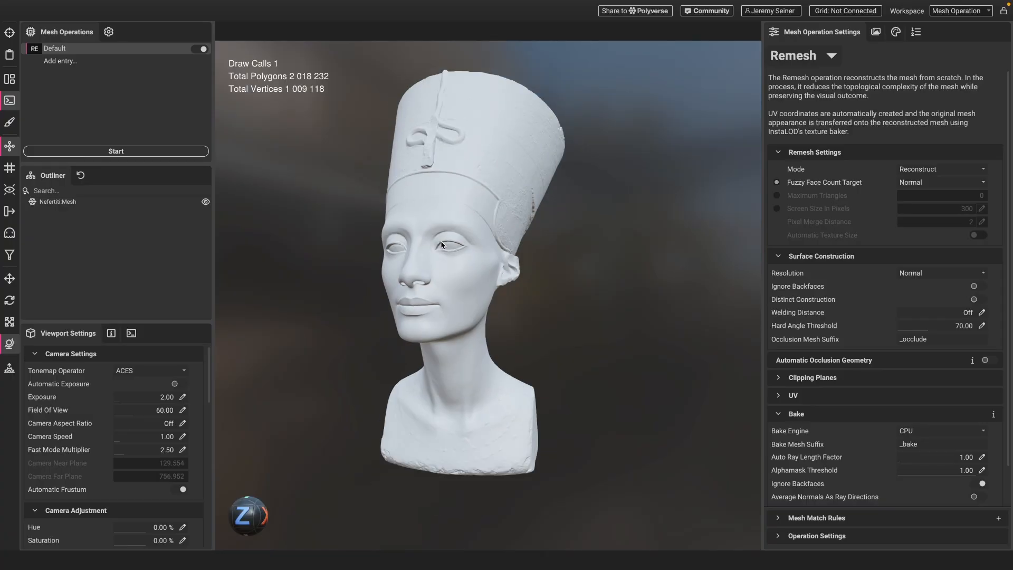
{"action": "left_click_drag", "start_coordinate": [482, 239], "coordinate": [441, 148]}
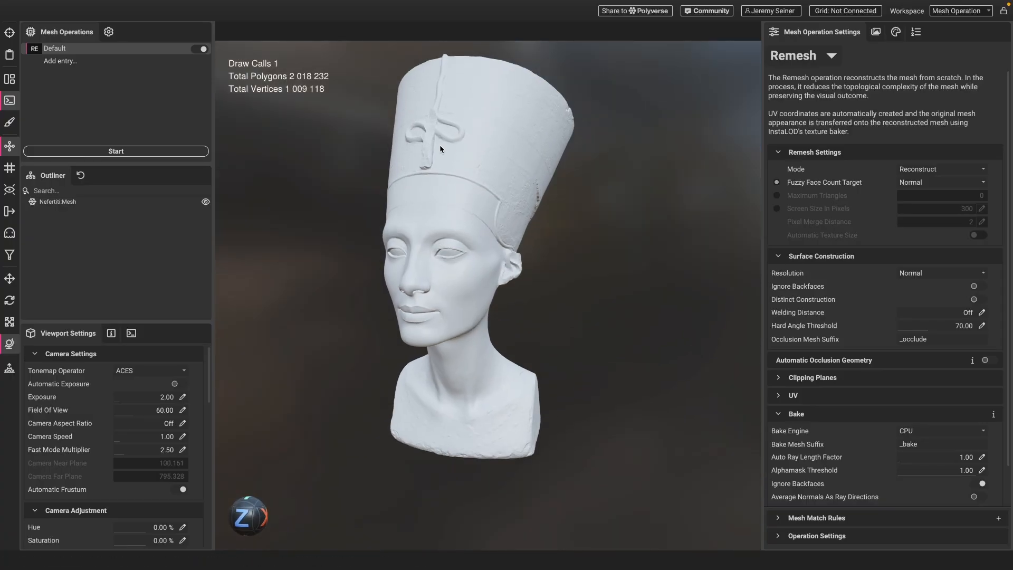
{"action": "mouse_move", "coordinate": [455, 301]}
{"action": "left_mouse_down"}
{"action": "mouse_move", "coordinate": [422, 290]}
{"action": "mouse_move", "coordinate": [454, 293]}
{"action": "left_mouse_up"}
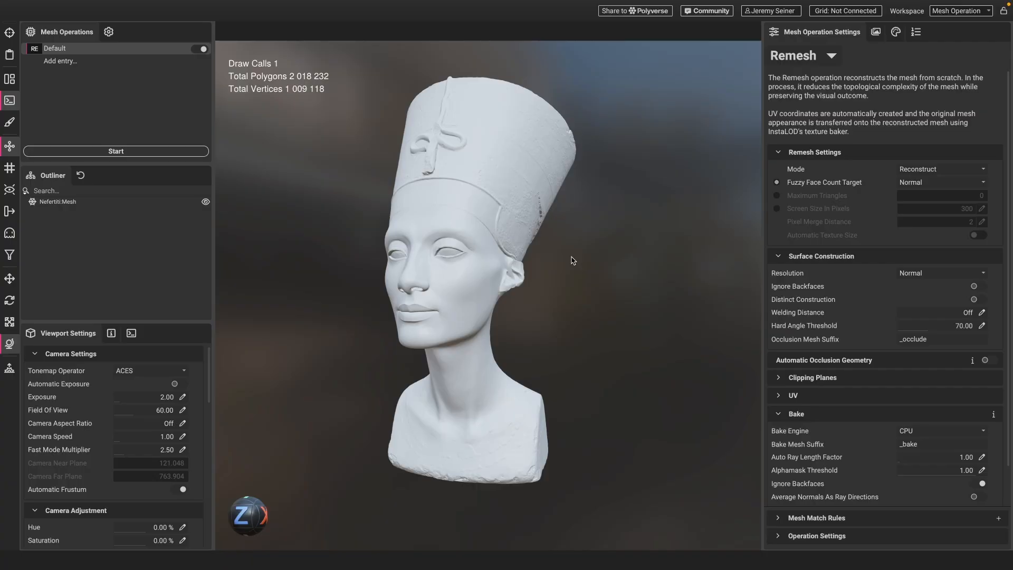
{"action": "left_click_drag", "start_coordinate": [562, 261], "coordinate": [605, 267]}
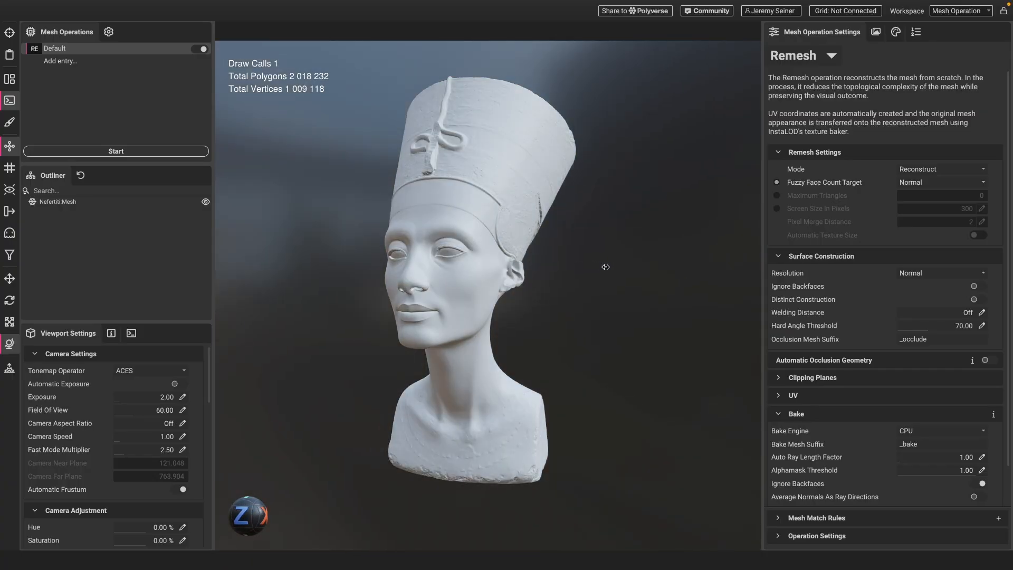
Step: Run the Remesh operation on the Nefertiti mesh with the current settings and frame the resulting bust
{"action": "left_click", "coordinate": [148, 152]}
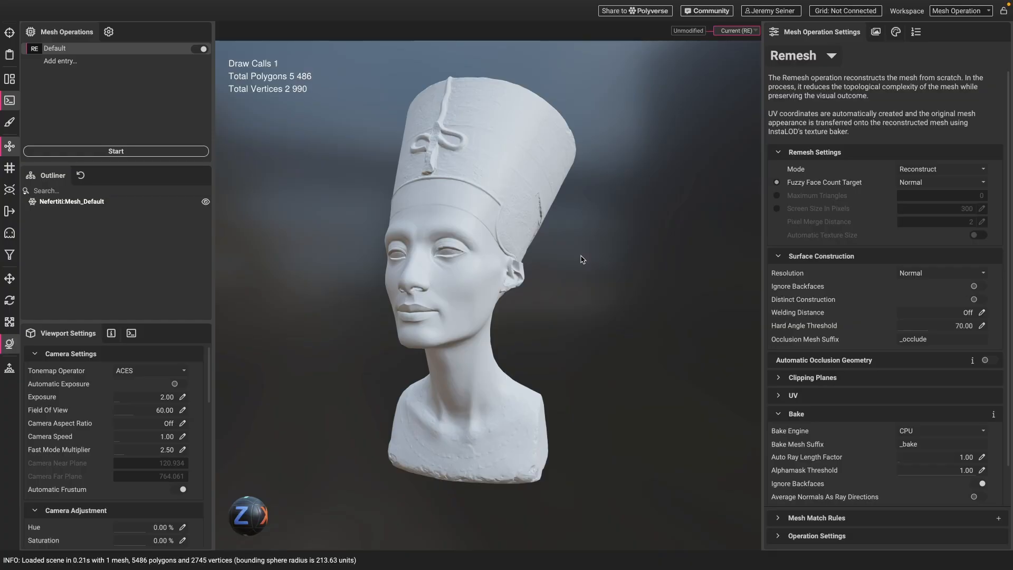
{"action": "left_click_drag", "start_coordinate": [464, 219], "coordinate": [488, 244]}
{"action": "key", "text": "f"}
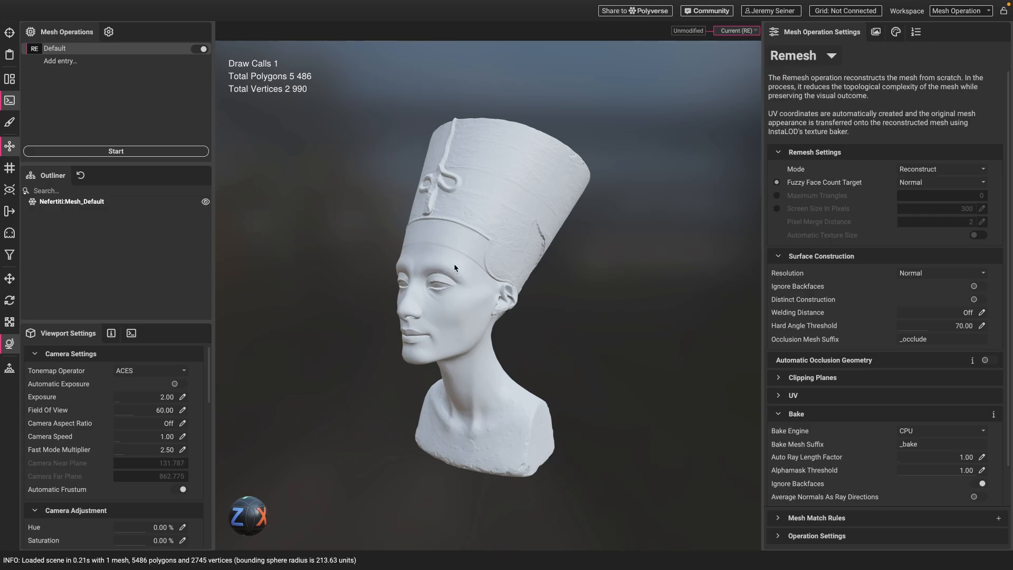
Step: Select the remeshed bust and examine its wireframe and baked surface detail on the headdress and around the eye
{"action": "scroll", "coordinate": [458, 260], "scroll_direction": "up", "scroll_amount": 5}
{"action": "left_click_drag", "start_coordinate": [457, 261], "coordinate": [443, 232]}
{"action": "left_click", "coordinate": [446, 231]}
{"action": "scroll", "coordinate": [447, 195], "scroll_direction": "up", "scroll_amount": 8}
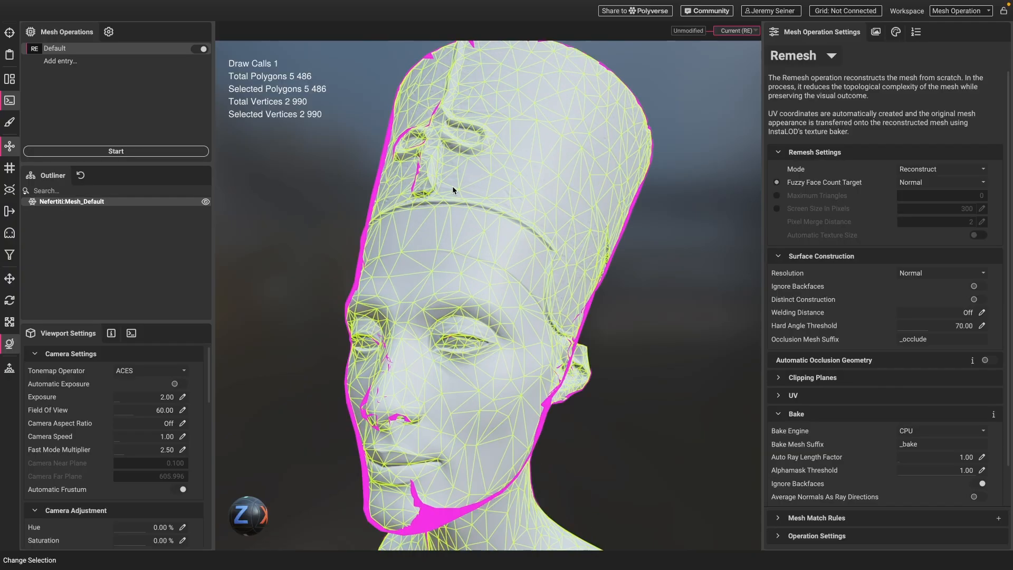
{"action": "left_click_drag", "start_coordinate": [433, 215], "coordinate": [492, 227]}
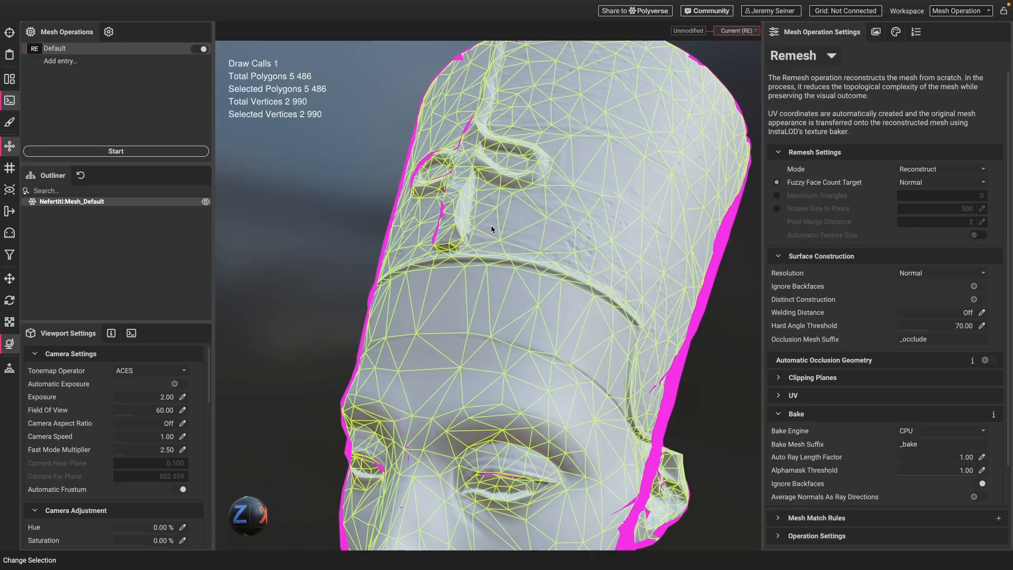
{"action": "scroll", "coordinate": [491, 226], "scroll_direction": "up", "scroll_amount": 5}
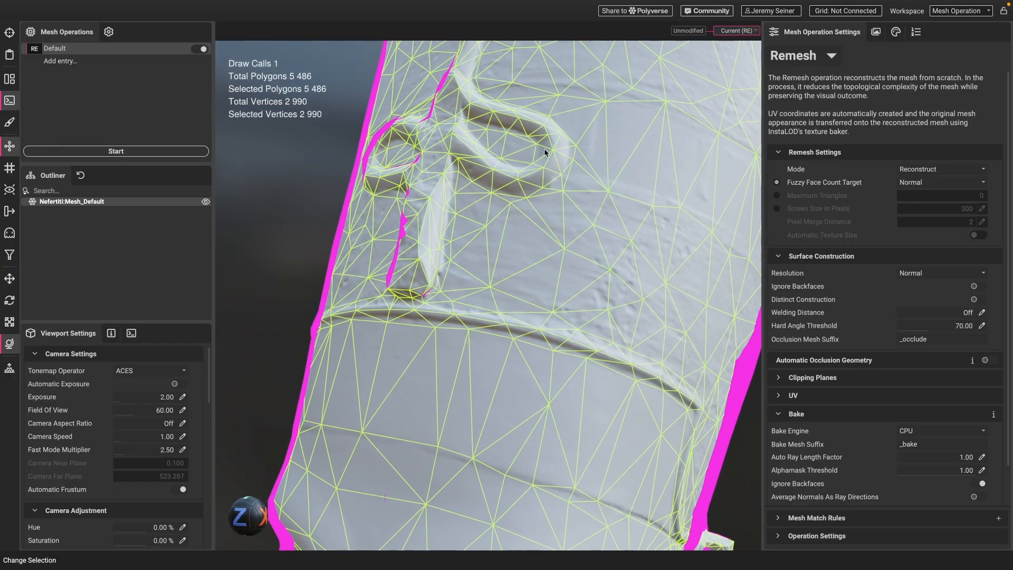
{"action": "scroll", "coordinate": [460, 255], "scroll_direction": "up", "scroll_amount": 8}
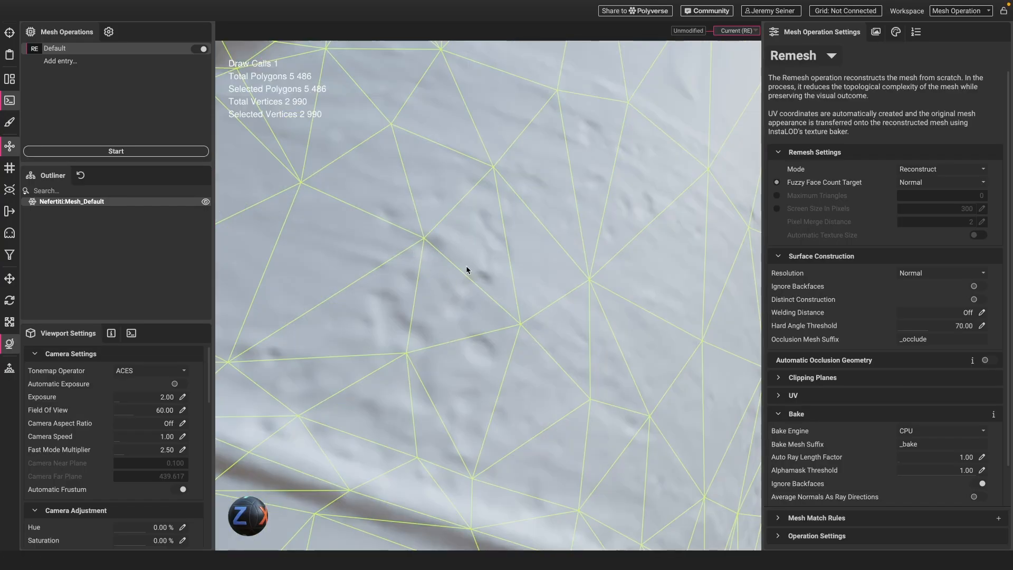
{"action": "scroll", "coordinate": [466, 269], "scroll_direction": "down", "scroll_amount": 5}
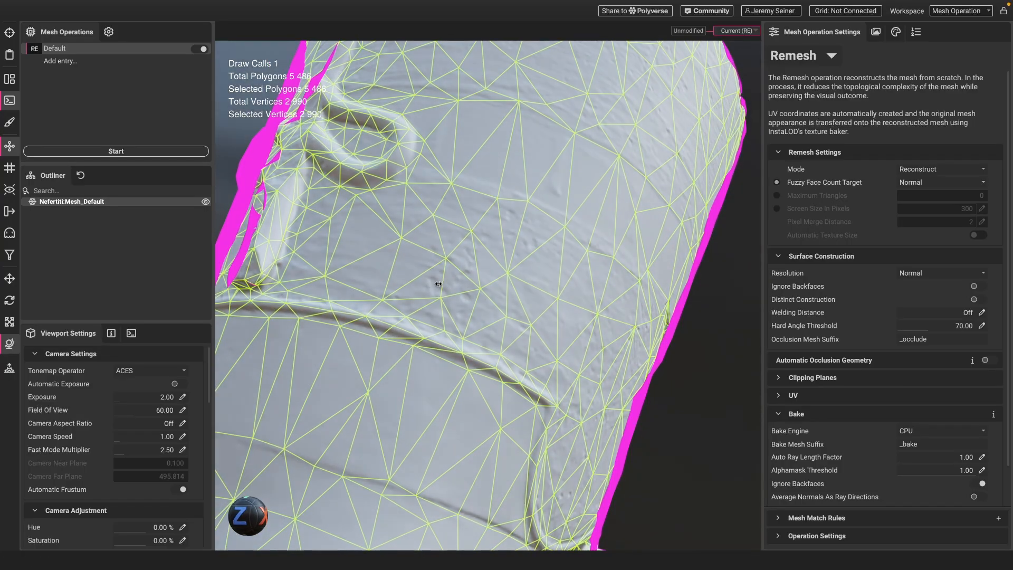
{"action": "mouse_move", "coordinate": [438, 284]}
{"action": "left_mouse_down", "text": "shift"}
{"action": "mouse_move", "coordinate": [408, 285]}
{"action": "mouse_move", "coordinate": [469, 285]}
{"action": "mouse_move", "coordinate": [420, 286]}
{"action": "left_mouse_up", "text": "shift"}
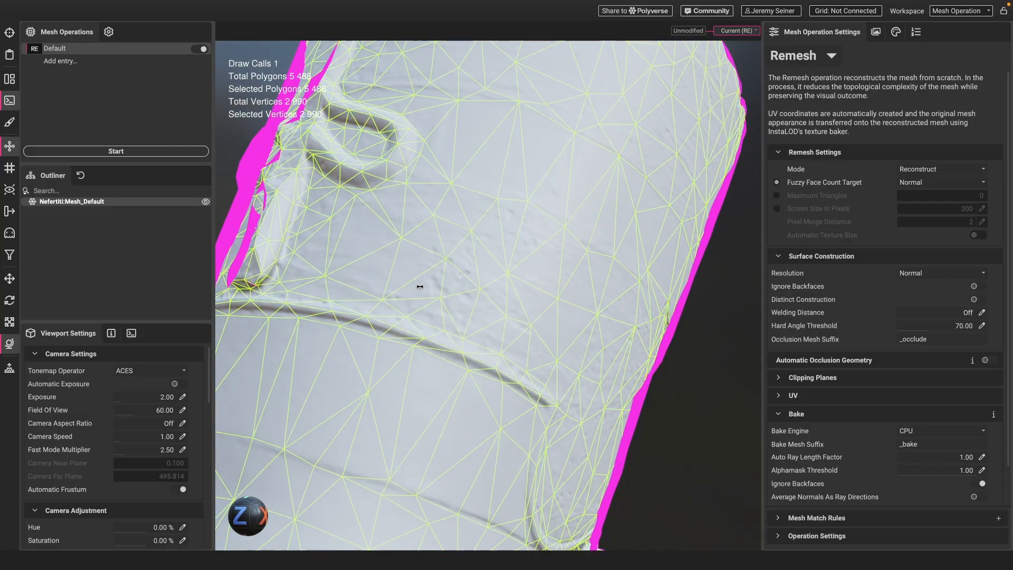
{"action": "scroll", "coordinate": [452, 283], "scroll_direction": "down", "scroll_amount": 5}
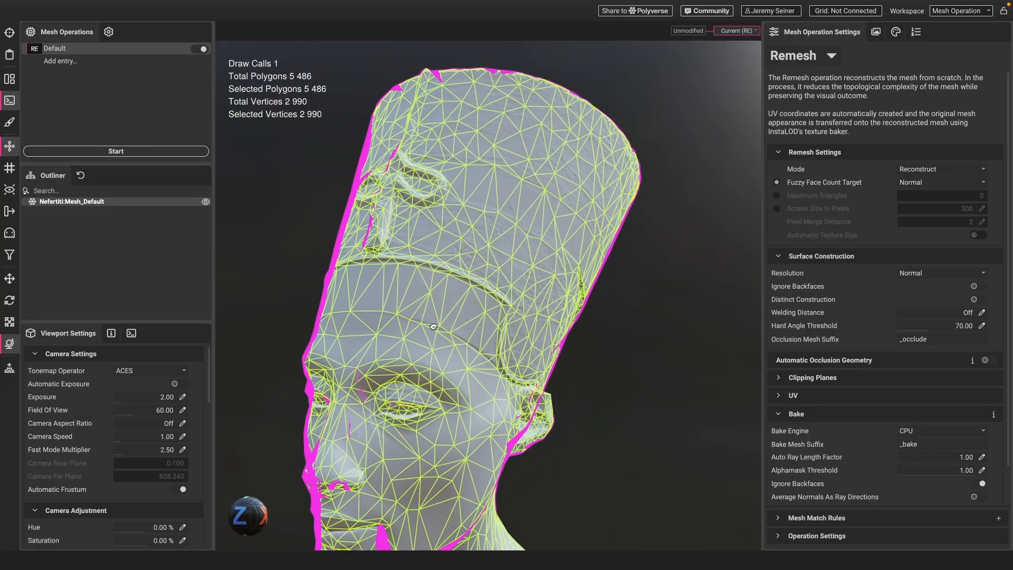
{"action": "scroll", "coordinate": [434, 326], "scroll_direction": "up", "scroll_amount": 5}
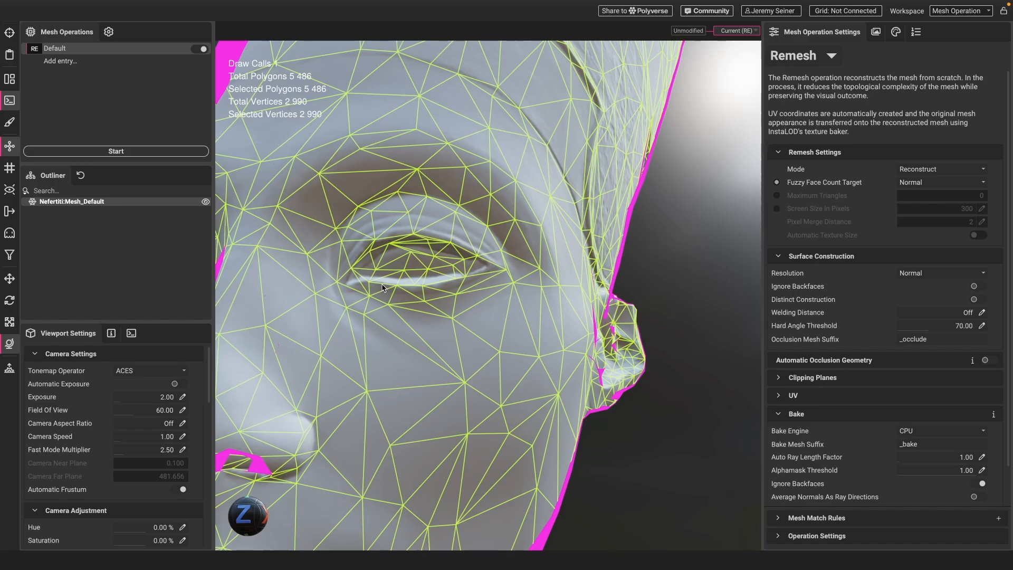
Step: Deselect the remeshed bust and examine its baked surface detail around the ear and headdress from several angles while rotating the lighting
{"action": "scroll", "coordinate": [371, 298], "scroll_direction": "down", "scroll_amount": 3}
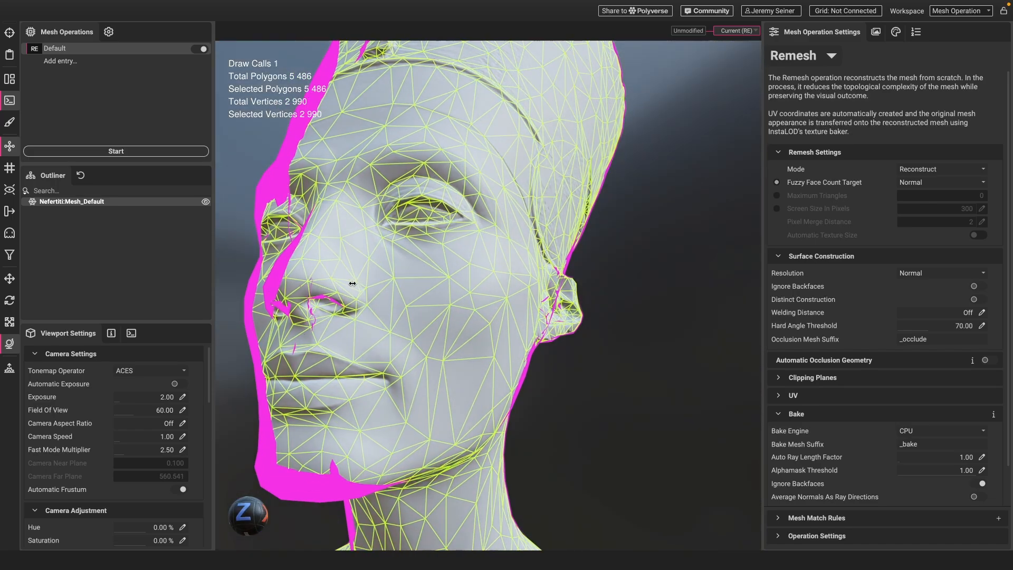
{"action": "left_click_drag", "start_coordinate": [352, 283], "coordinate": [452, 281], "text": "shift"}
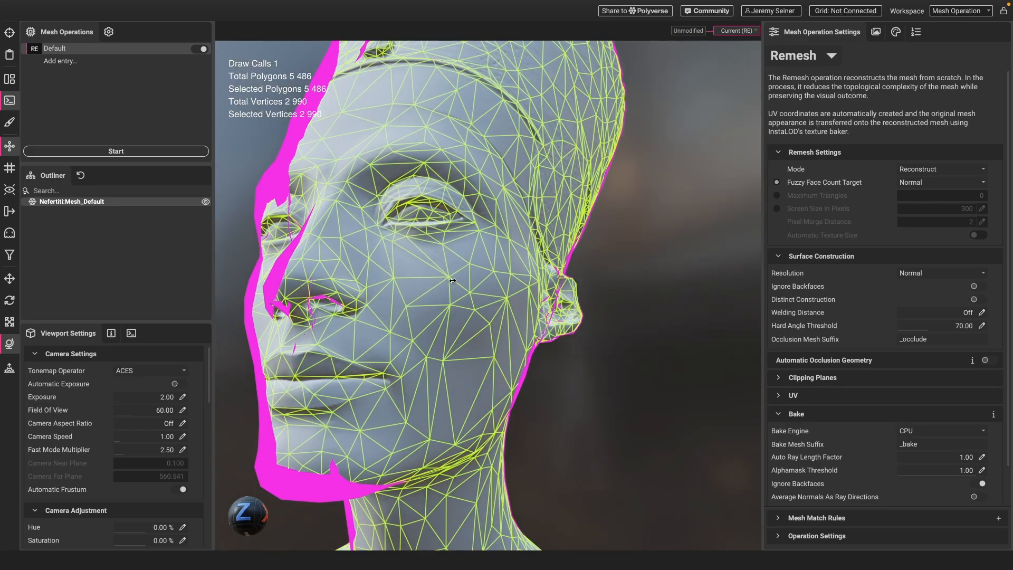
{"action": "left_click", "coordinate": [597, 261]}
{"action": "left_click_drag", "start_coordinate": [596, 260], "coordinate": [496, 289], "text": "alt"}
{"action": "left_click_drag", "start_coordinate": [496, 289], "coordinate": [489, 292], "text": "shift"}
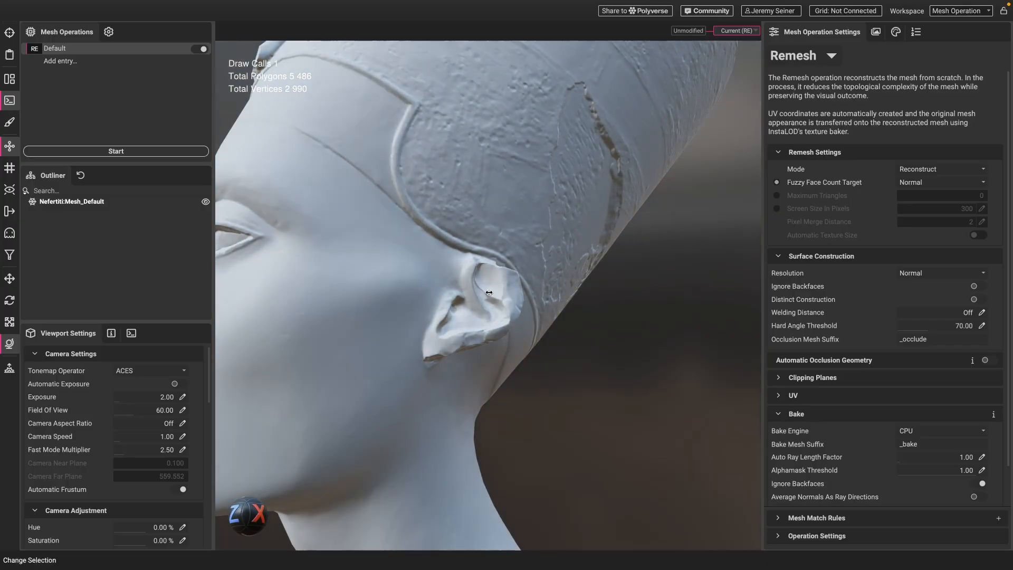
{"action": "scroll", "coordinate": [478, 288], "scroll_direction": "down", "scroll_amount": 3}
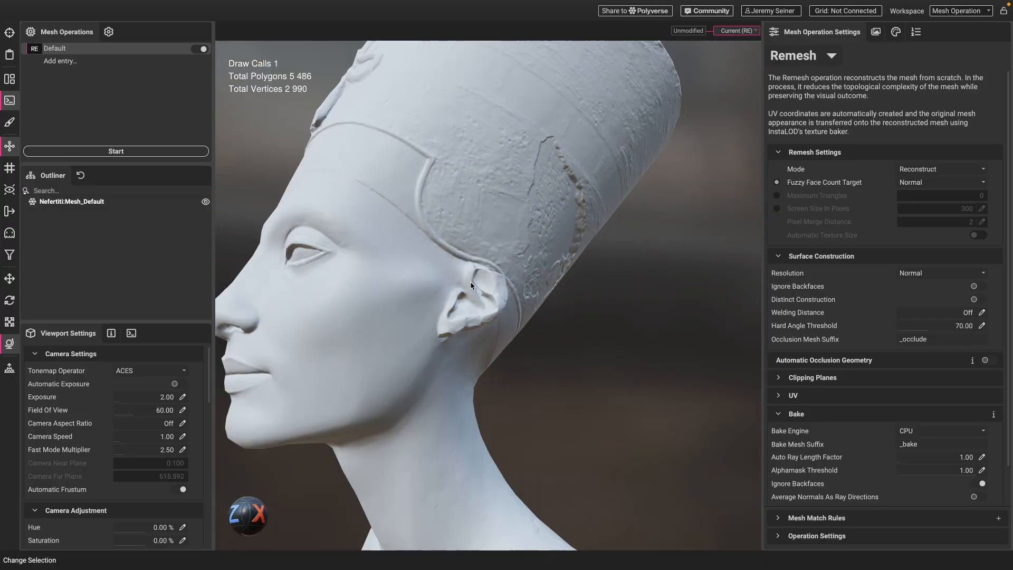
{"action": "scroll", "coordinate": [470, 282], "scroll_direction": "down", "scroll_amount": 5}
{"action": "left_click_drag", "start_coordinate": [407, 275], "coordinate": [416, 284], "text": "alt"}
{"action": "mouse_move", "coordinate": [417, 284]}
{"action": "middle_mouse_down", "text": "alt"}
{"action": "mouse_move", "coordinate": [422, 269]}
{"action": "mouse_move", "coordinate": [437, 283]}
{"action": "middle_mouse_up", "text": "alt"}
{"action": "left_click_drag", "start_coordinate": [422, 280], "coordinate": [450, 284], "text": "shift"}
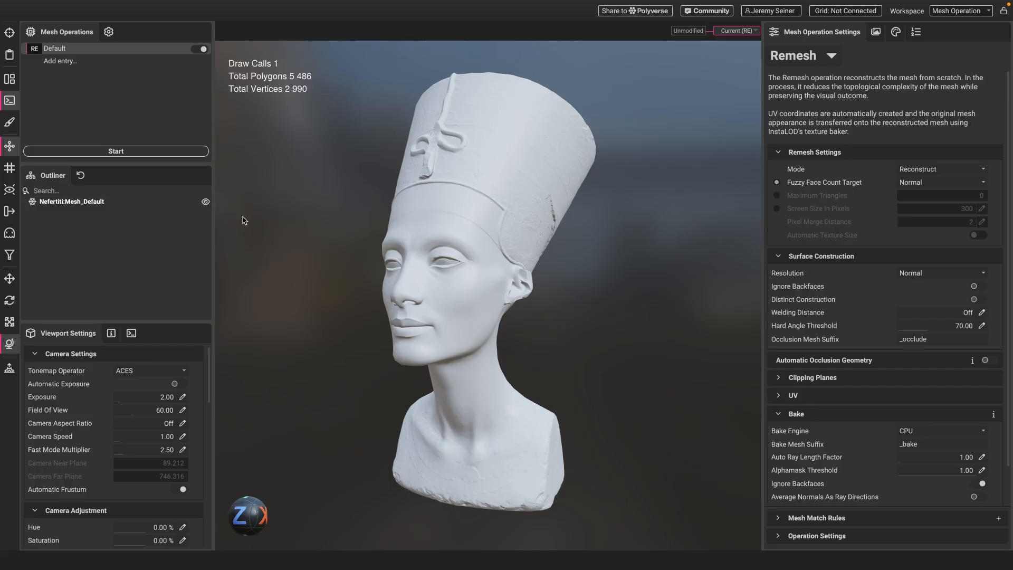
Step: Open the UV Viewer for the remeshed bust and inspect the automatically created UV layout up close
{"action": "left_click", "coordinate": [10, 79]}
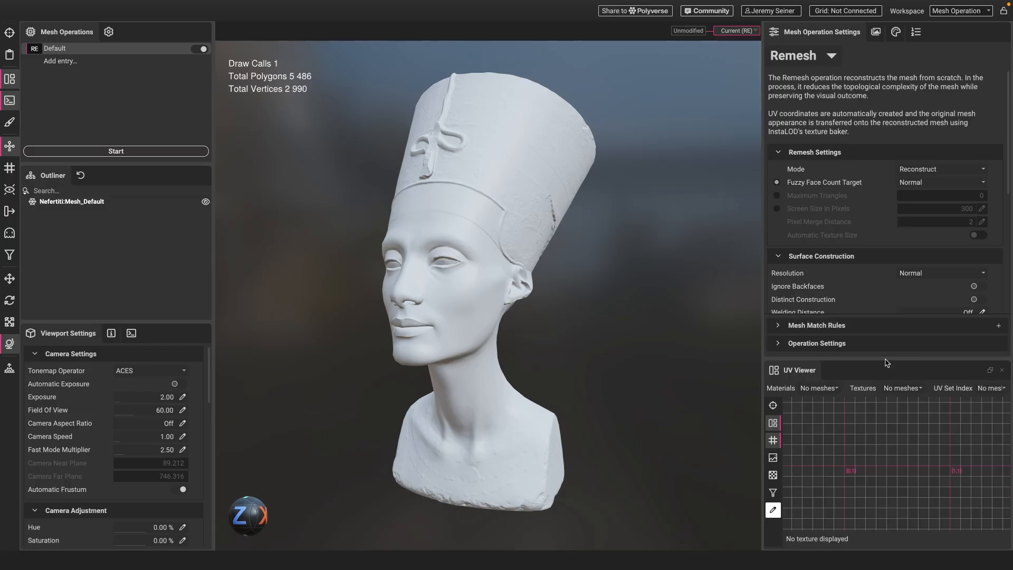
{"action": "left_click", "coordinate": [418, 202]}
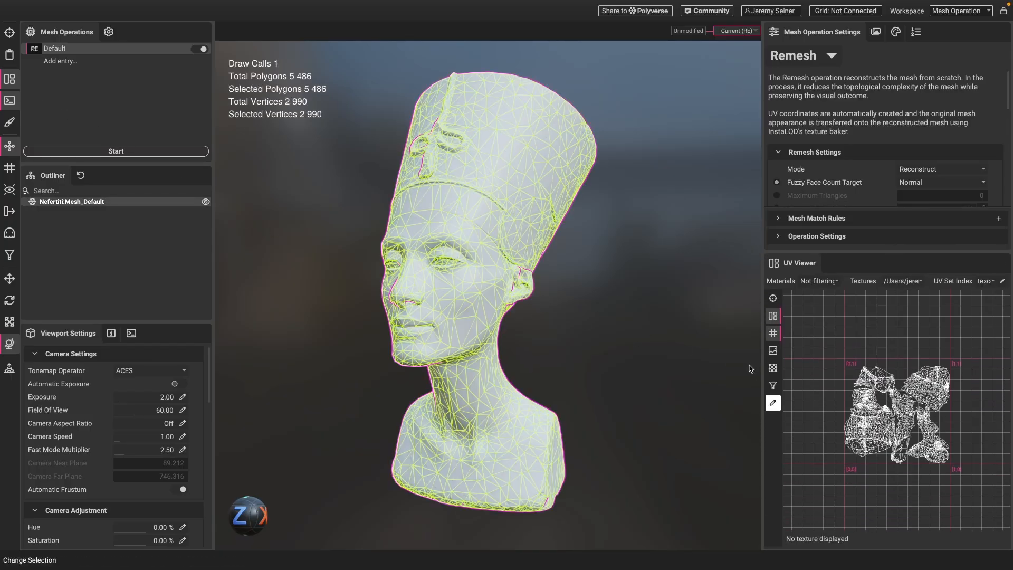
{"action": "scroll", "coordinate": [874, 401], "scroll_direction": "up", "scroll_amount": 5}
{"action": "scroll", "coordinate": [874, 401], "scroll_direction": "up", "scroll_amount": 1}
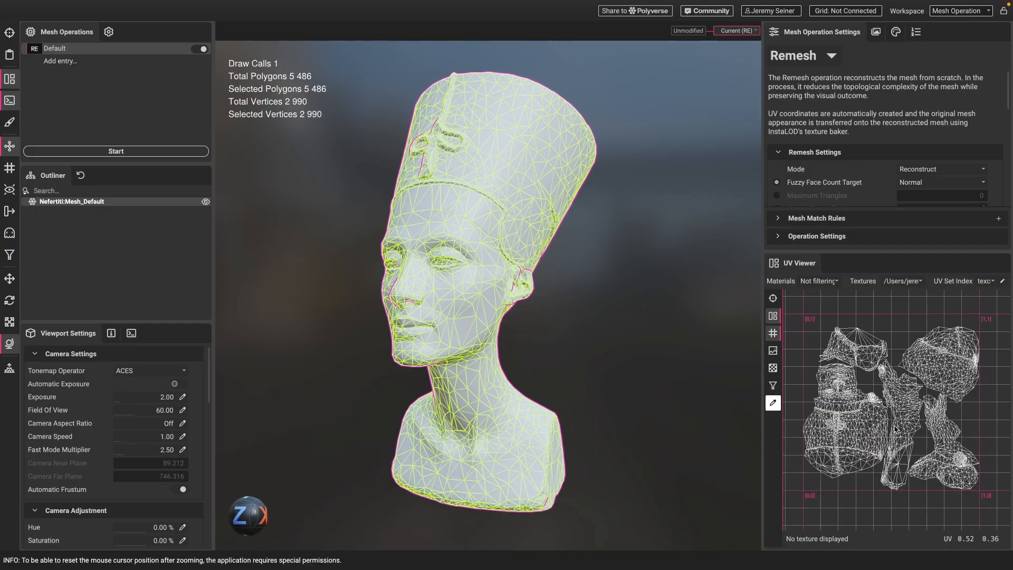
{"action": "scroll", "coordinate": [847, 417], "scroll_direction": "up", "scroll_amount": 4}
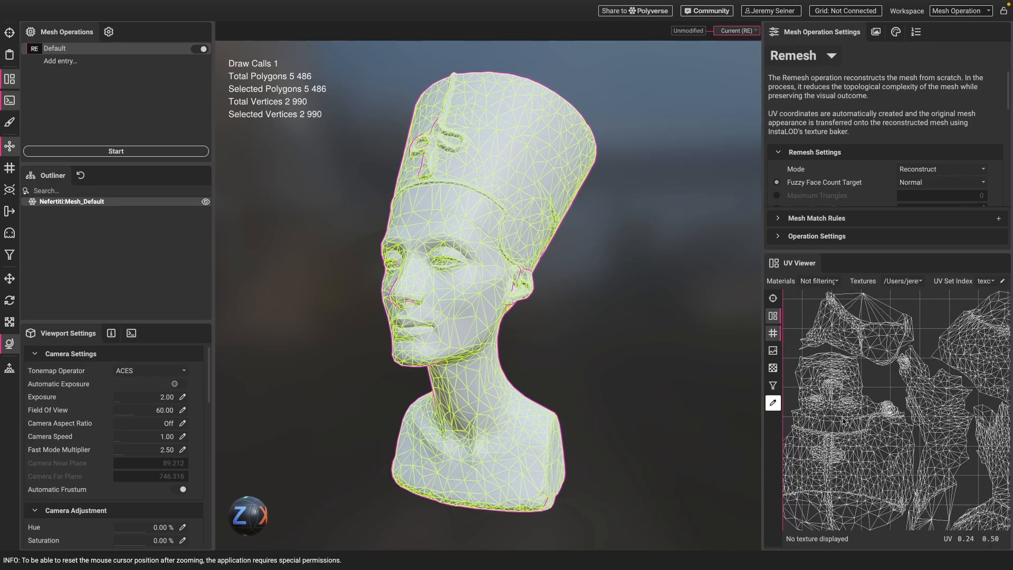
{"action": "scroll", "coordinate": [863, 425], "scroll_direction": "down", "scroll_amount": 3}
Step: Turn on texture display in the UV Viewer and show the baked NormalObject texture behind the UV layout
{"action": "left_click", "coordinate": [773, 351]}
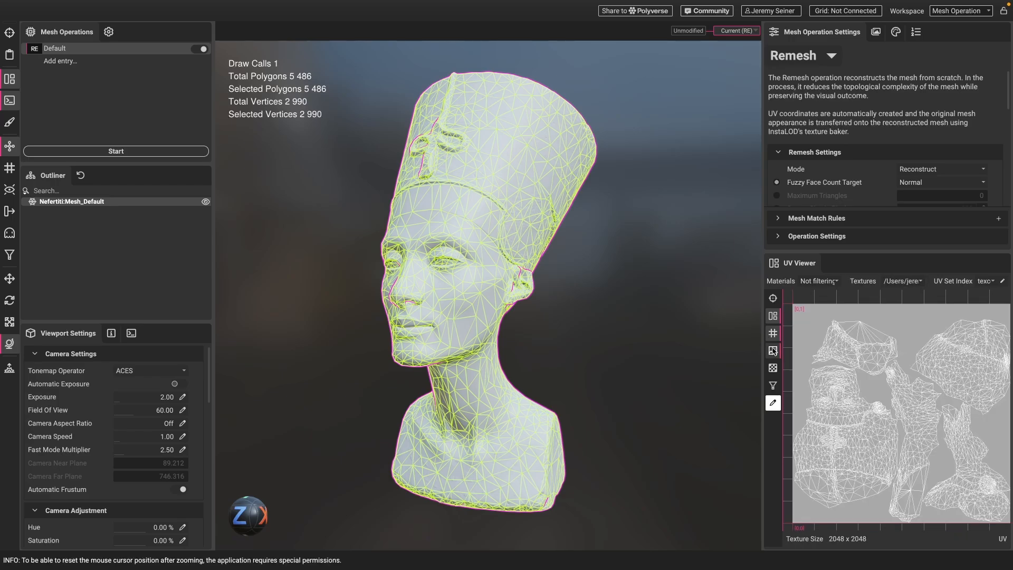
{"action": "left_click", "coordinate": [897, 284]}
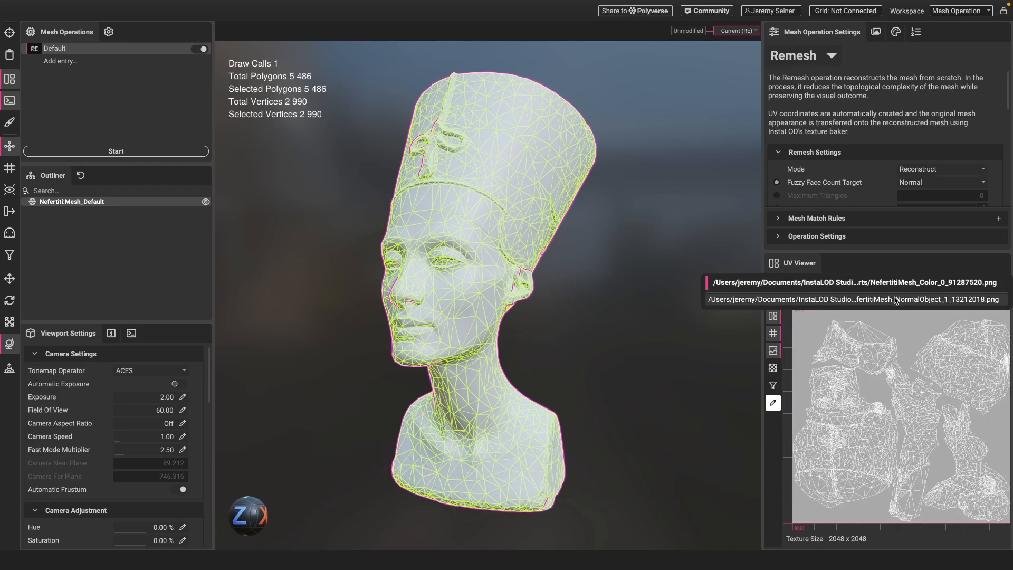
{"action": "left_click", "coordinate": [896, 300]}
{"action": "scroll", "coordinate": [839, 376], "scroll_direction": "up", "scroll_amount": 3}
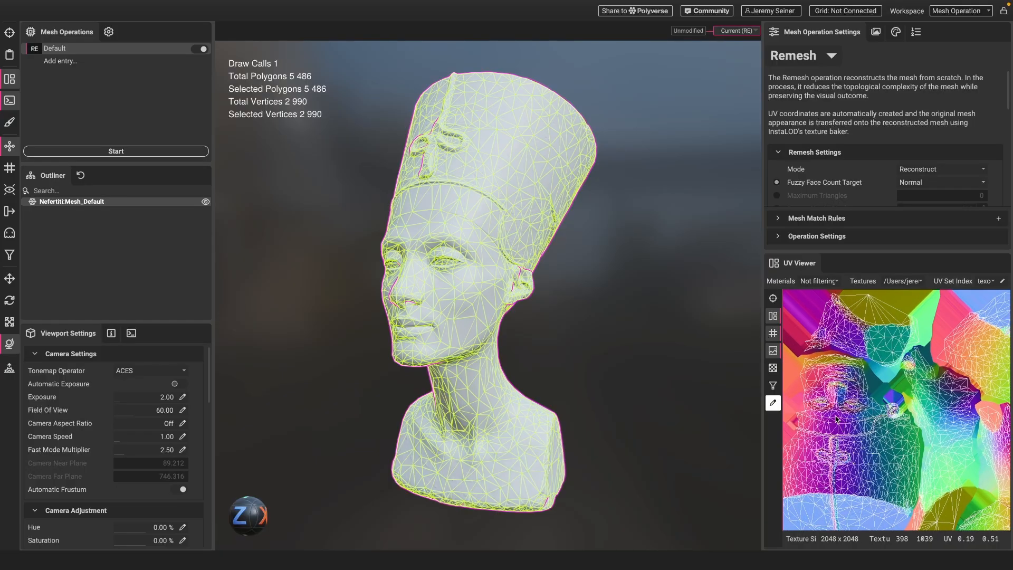
{"action": "scroll", "coordinate": [856, 408], "scroll_direction": "down", "scroll_amount": 3}
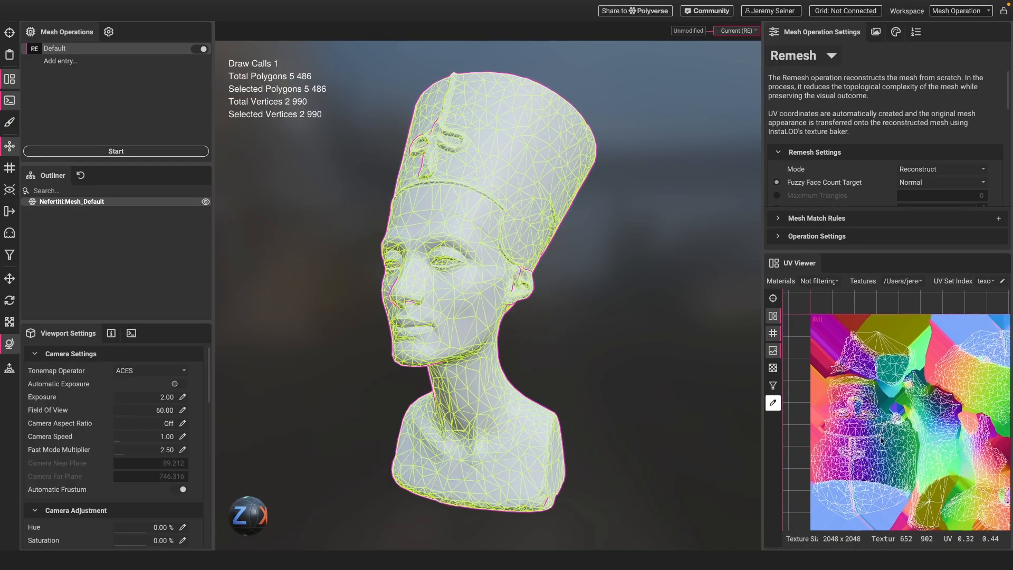
Step: Hide the UV wireframe and examine the fine surface detail in the baked object-space normal map
{"action": "left_click", "coordinate": [773, 318]}
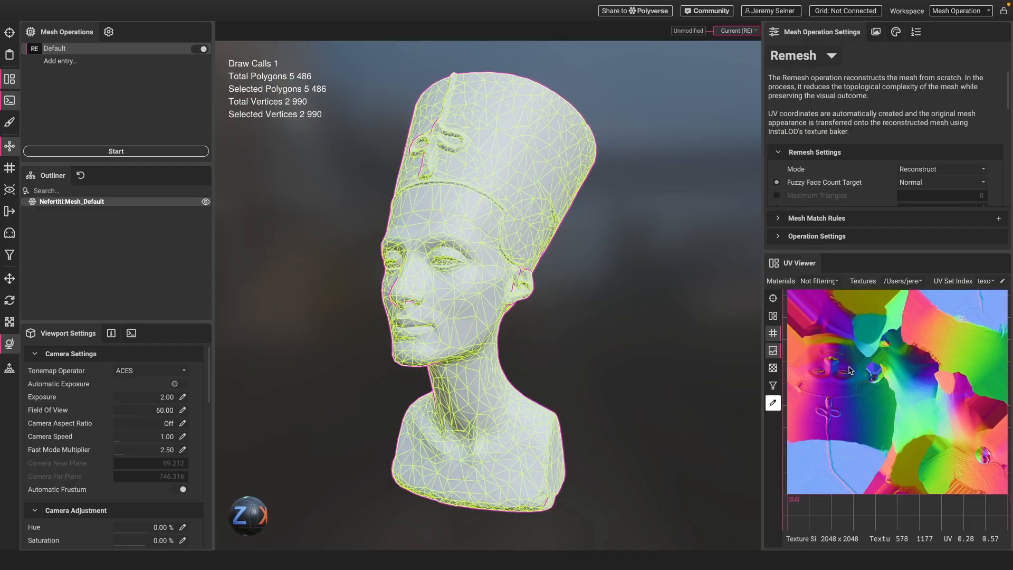
{"action": "scroll", "coordinate": [848, 370], "scroll_direction": "up", "scroll_amount": 3}
{"action": "left_click_drag", "start_coordinate": [843, 387], "coordinate": [810, 414]}
{"action": "left_click_drag", "start_coordinate": [939, 353], "coordinate": [874, 372]}
{"action": "scroll", "coordinate": [886, 370], "scroll_direction": "up", "scroll_amount": 3}
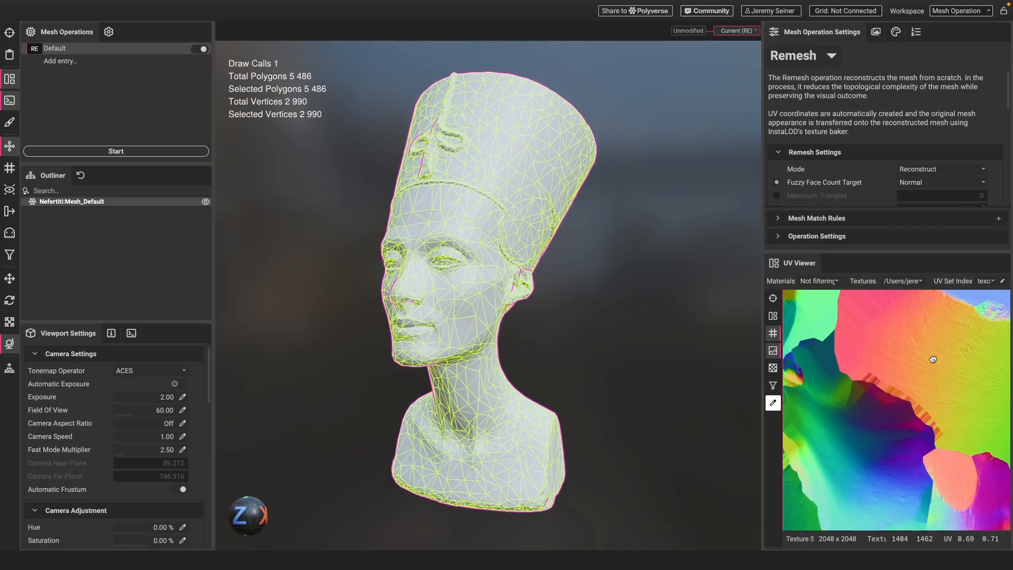
{"action": "left_click_drag", "start_coordinate": [932, 357], "coordinate": [871, 381]}
{"action": "scroll", "coordinate": [872, 381], "scroll_direction": "up", "scroll_amount": 3}
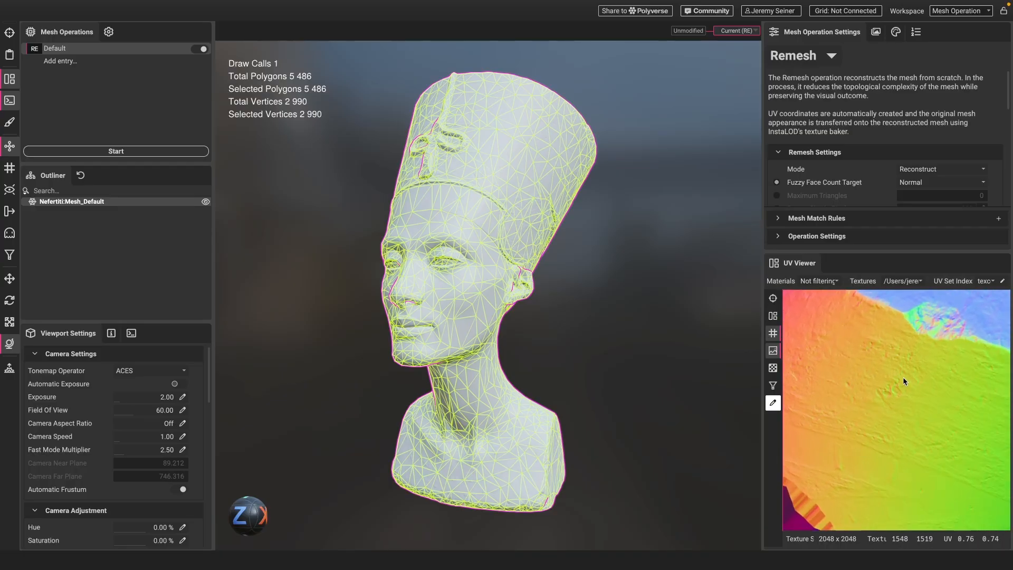
Step: Compare the normal map with the bust's wireframe and deselected surface under rotated lighting, and close the UV Viewer
{"action": "scroll", "coordinate": [513, 169], "scroll_direction": "up", "scroll_amount": 6}
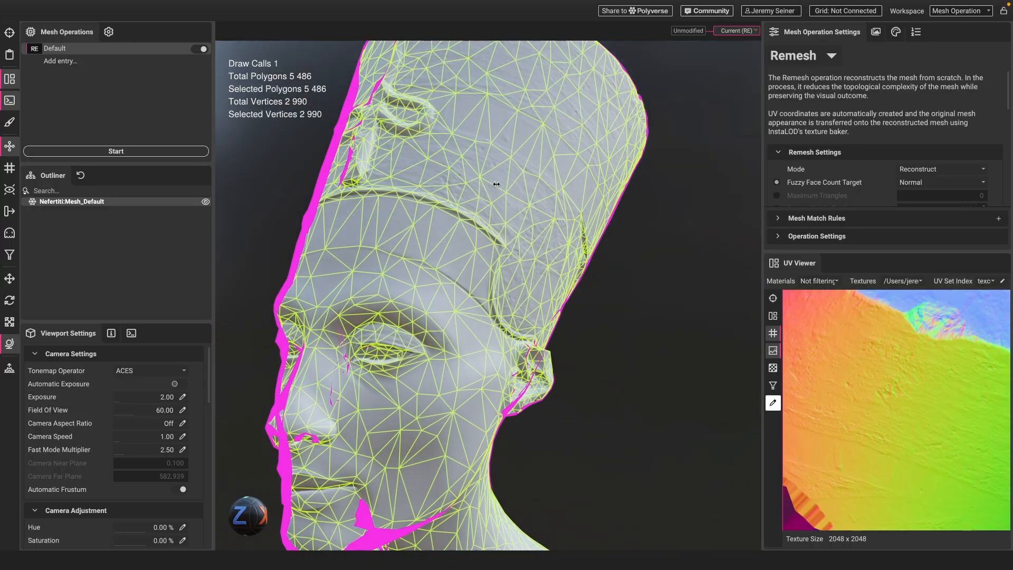
{"action": "mouse_move", "coordinate": [496, 184]}
{"action": "left_mouse_down", "text": "shift"}
{"action": "mouse_move", "coordinate": [475, 184]}
{"action": "mouse_move", "coordinate": [497, 186]}
{"action": "left_mouse_up", "text": "shift"}
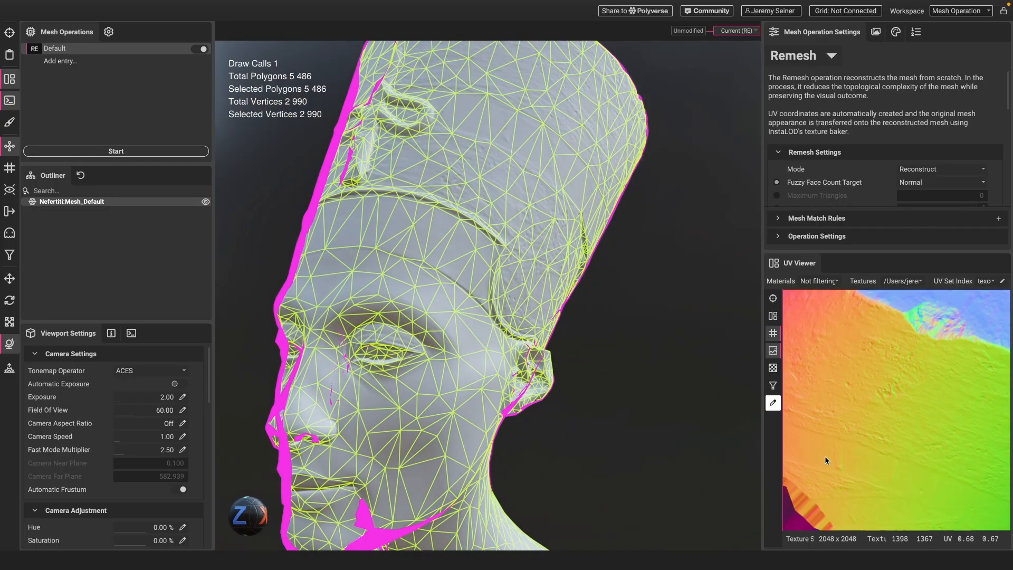
{"action": "scroll", "coordinate": [825, 455], "scroll_direction": "down", "scroll_amount": 5}
{"action": "left_click", "coordinate": [566, 386]}
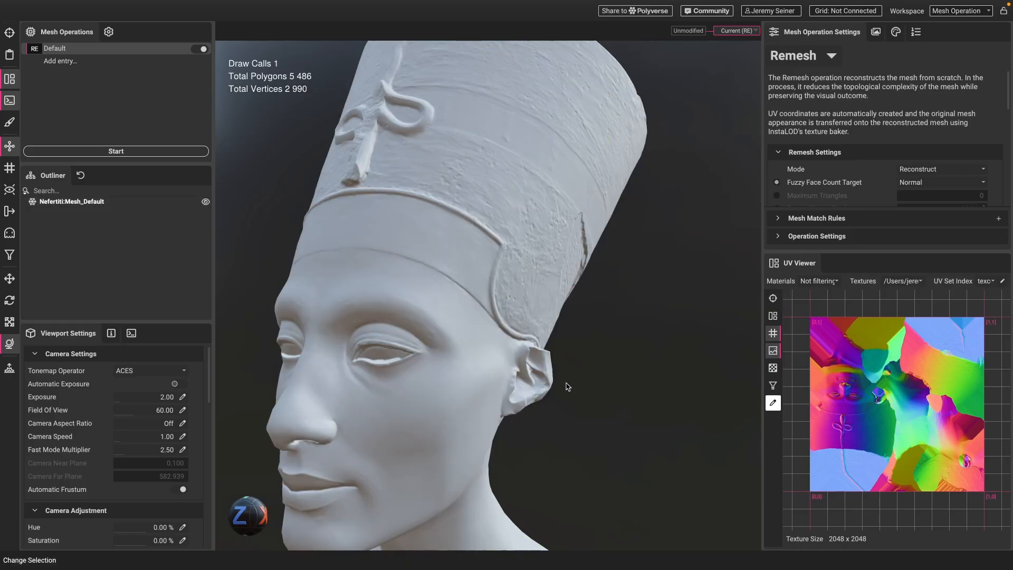
{"action": "scroll", "coordinate": [566, 387], "scroll_direction": "down", "scroll_amount": 5}
{"action": "left_click_drag", "start_coordinate": [404, 311], "coordinate": [432, 302], "text": "alt"}
{"action": "middle_click_drag", "start_coordinate": [432, 302], "coordinate": [474, 288], "text": "alt"}
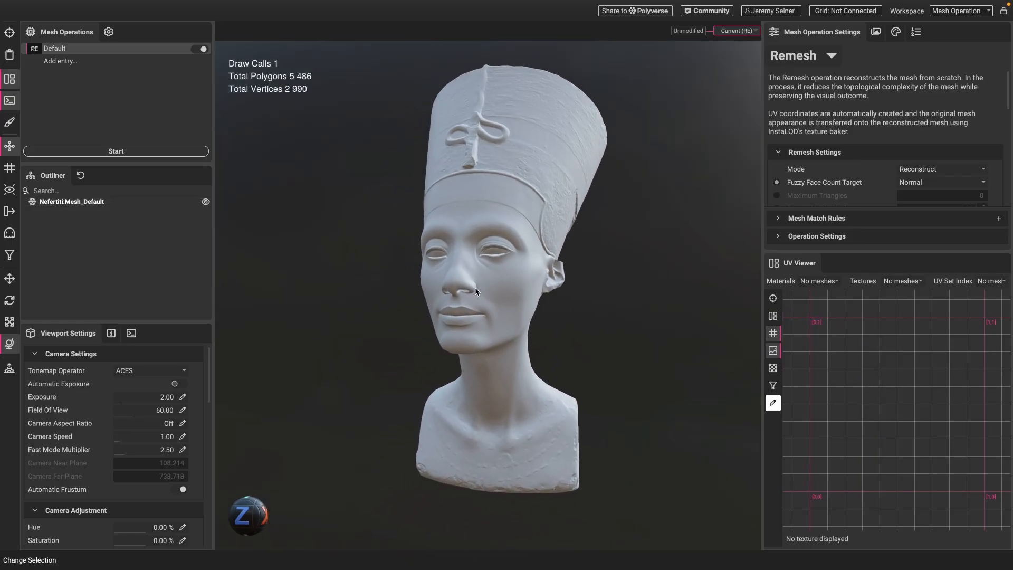
{"action": "left_click_drag", "start_coordinate": [474, 289], "coordinate": [448, 301], "text": "shift"}
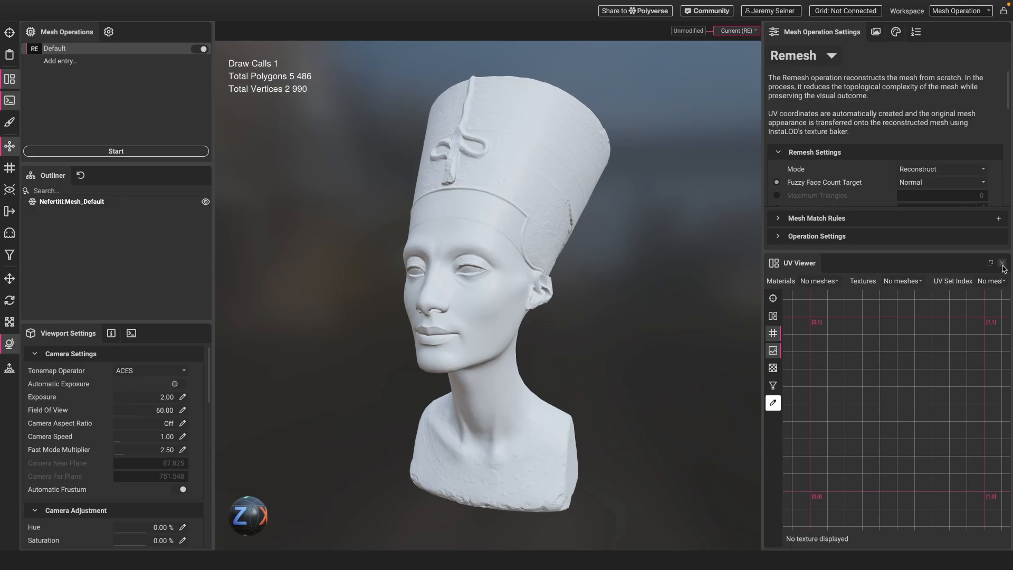
{"action": "left_click", "coordinate": [1003, 264]}
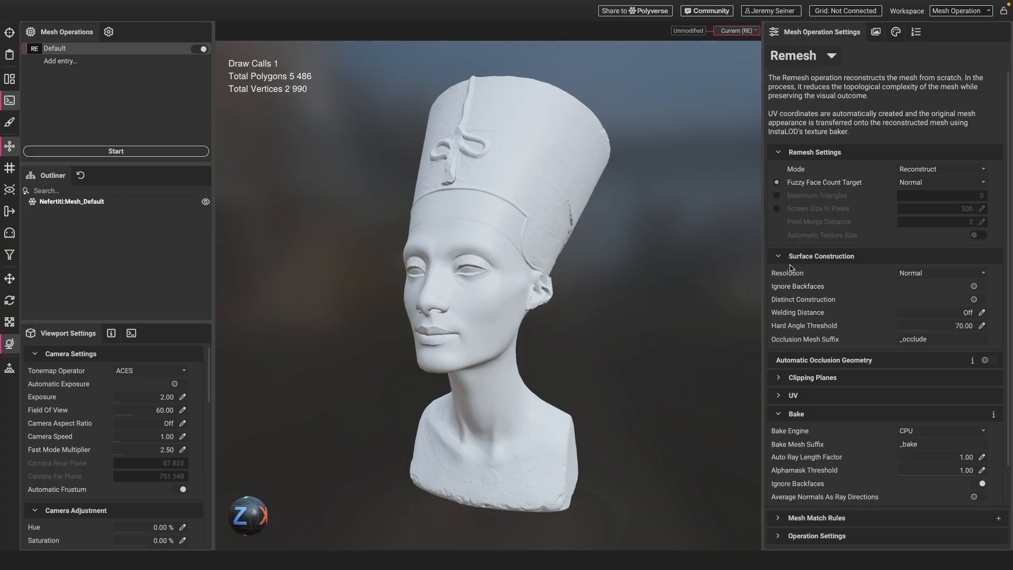
Step: Set the Surface Construction resolution to Lowest and rerun the Remesh operation on the unmodified mesh data
{"action": "left_click", "coordinate": [914, 280]}
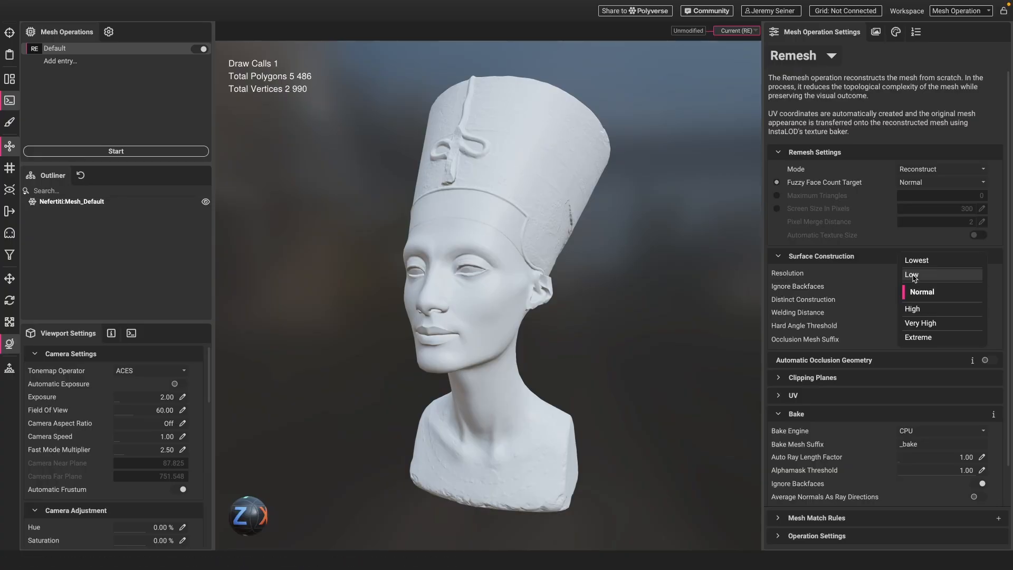
{"action": "left_click", "coordinate": [924, 266]}
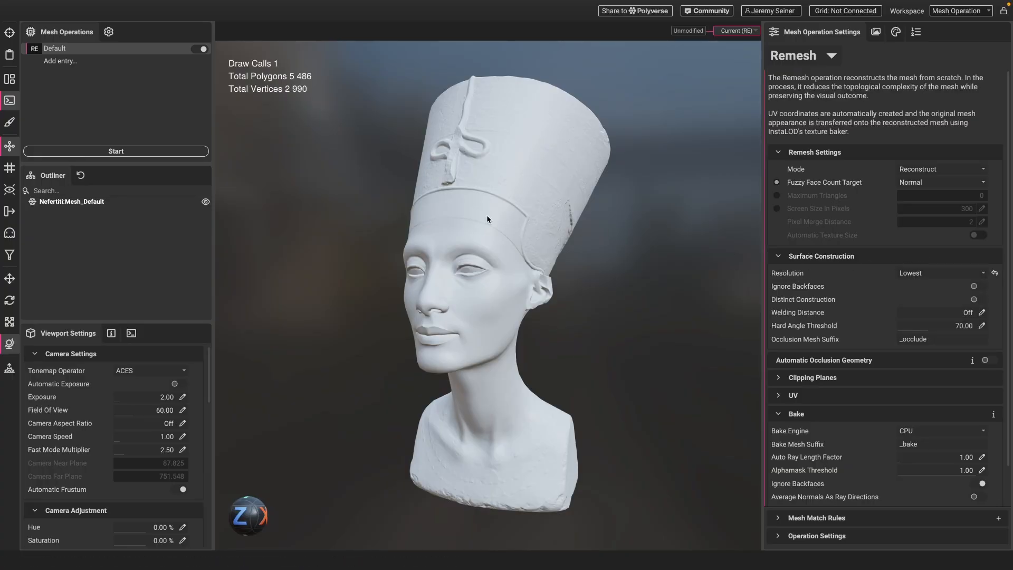
{"action": "left_click", "coordinate": [153, 151]}
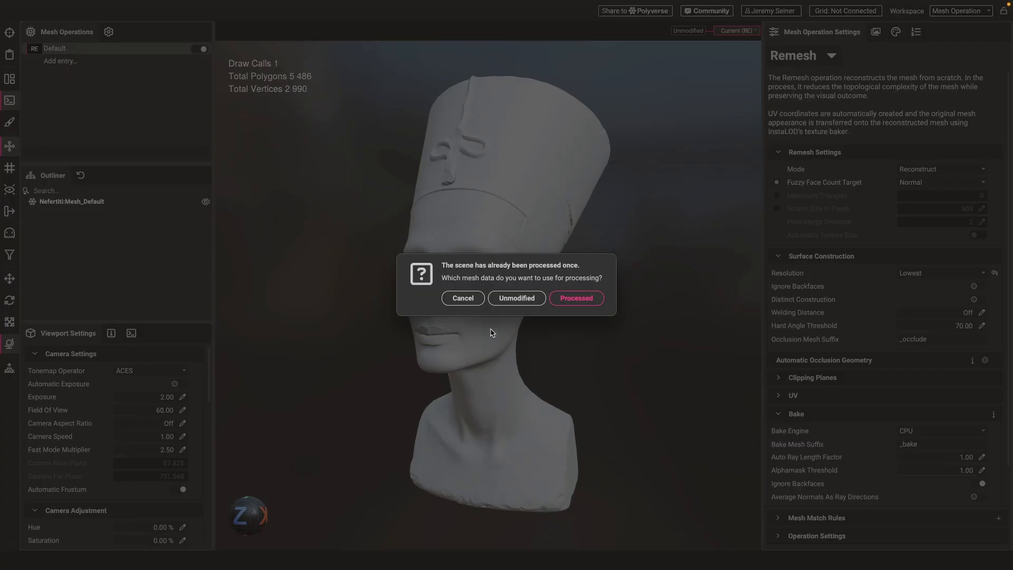
{"action": "left_click", "coordinate": [526, 299]}
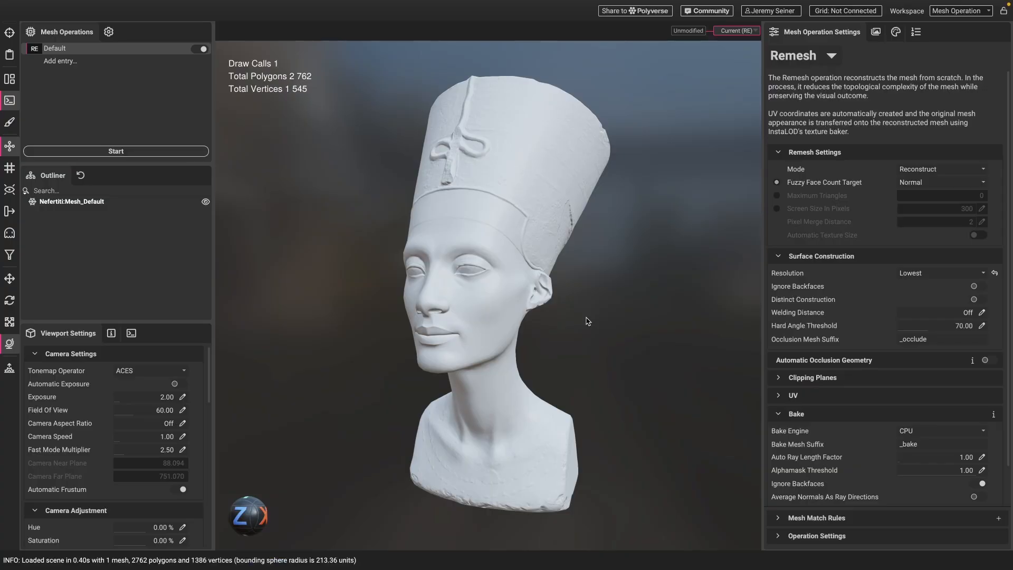
Step: Select the newly remeshed bust and examine its coarser wireframe and baked detail around the eye
{"action": "scroll", "coordinate": [505, 245], "scroll_direction": "down", "scroll_amount": 3}
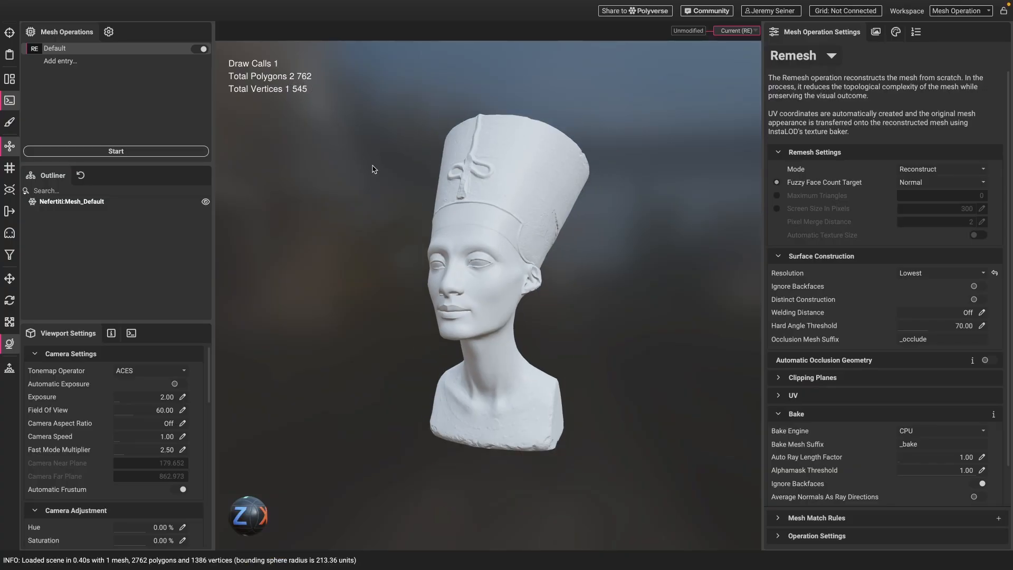
{"action": "left_click_drag", "start_coordinate": [475, 248], "coordinate": [491, 280]}
{"action": "scroll", "coordinate": [467, 236], "scroll_direction": "up", "scroll_amount": 2}
{"action": "left_click", "coordinate": [490, 224]}
{"action": "scroll", "coordinate": [521, 267], "scroll_direction": "up", "scroll_amount": 8}
{"action": "scroll", "coordinate": [492, 280], "scroll_direction": "up", "scroll_amount": 6}
{"action": "middle_click_drag", "start_coordinate": [492, 280], "coordinate": [486, 285]}
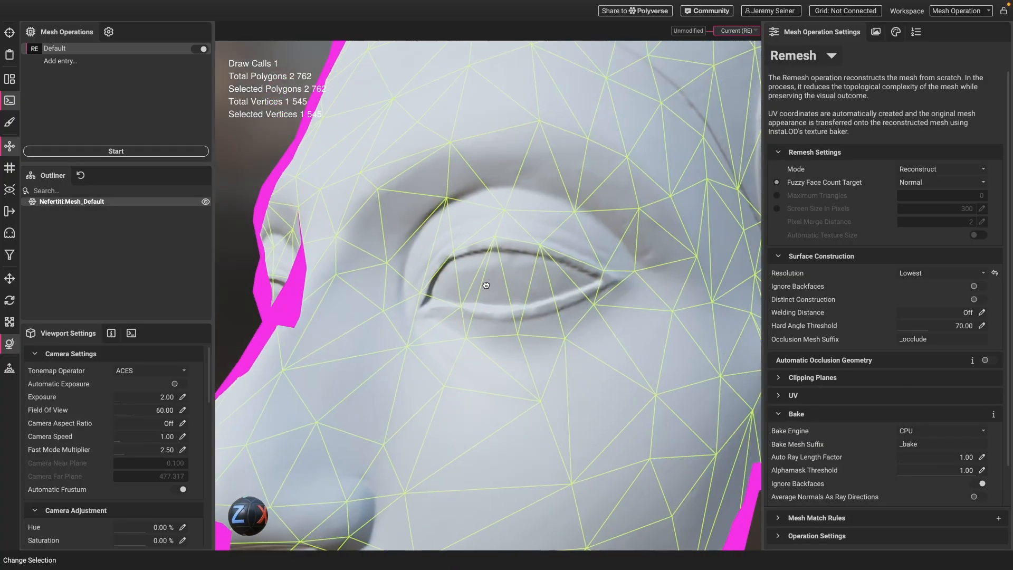
Step: Examine the lowest-resolution bust's side profile and the ear, toggling its selection to compare surface and wireframe
{"action": "scroll", "coordinate": [480, 302], "scroll_direction": "down", "scroll_amount": 6}
{"action": "left_click_drag", "start_coordinate": [494, 305], "coordinate": [581, 300]}
{"action": "scroll", "coordinate": [587, 313], "scroll_direction": "down", "scroll_amount": 6}
{"action": "scroll", "coordinate": [563, 307], "scroll_direction": "up", "scroll_amount": 3}
{"action": "middle_click_drag", "start_coordinate": [581, 300], "coordinate": [563, 307]}
{"action": "scroll", "coordinate": [563, 310], "scroll_direction": "down", "scroll_amount": 4}
{"action": "mouse_move", "coordinate": [563, 310]}
{"action": "left_mouse_down"}
{"action": "mouse_move", "coordinate": [531, 311]}
{"action": "mouse_move", "coordinate": [562, 311]}
{"action": "left_mouse_up"}
{"action": "scroll", "coordinate": [562, 311], "scroll_direction": "up", "scroll_amount": 8}
{"action": "middle_click_drag", "start_coordinate": [562, 310], "coordinate": [529, 287]}
{"action": "left_click_drag", "start_coordinate": [522, 324], "coordinate": [525, 350], "text": "shift"}
{"action": "left_click", "coordinate": [696, 424]}
{"action": "left_click", "coordinate": [527, 287]}
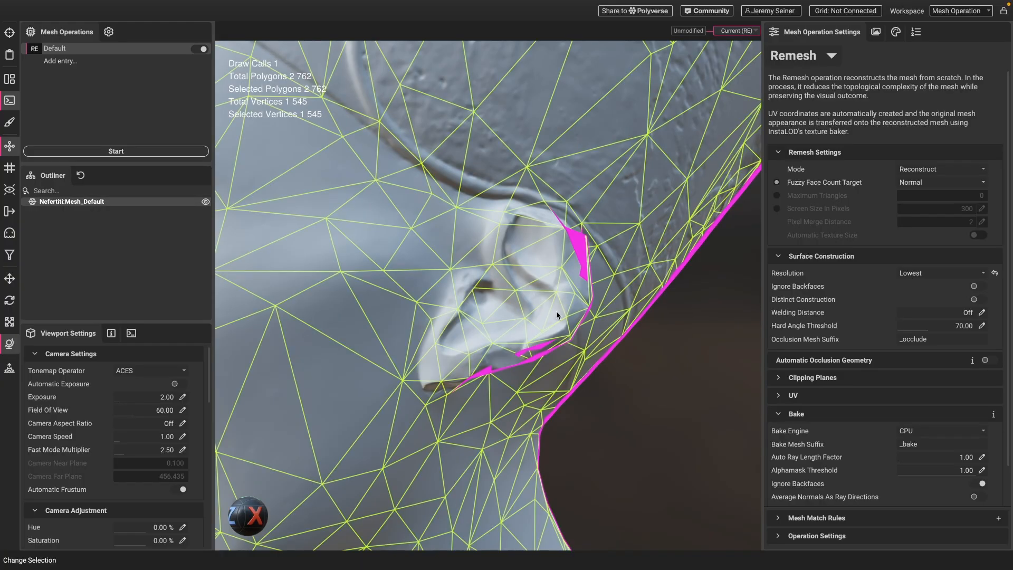
Step: Deselect the lowest-resolution bust and review the whole model from the side and front
{"action": "scroll", "coordinate": [511, 288], "scroll_direction": "down", "scroll_amount": 5}
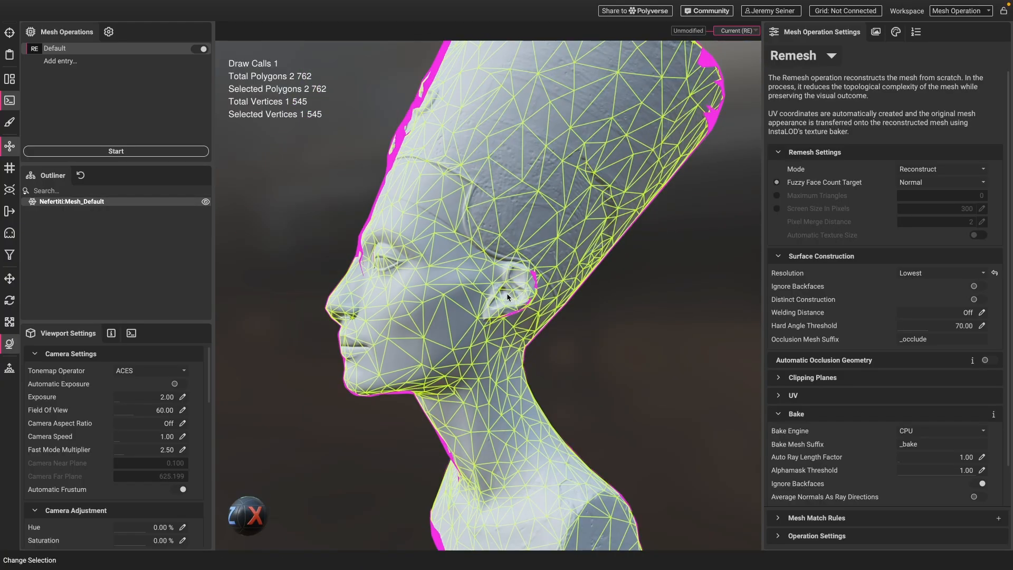
{"action": "left_click", "coordinate": [596, 335]}
{"action": "left_click_drag", "start_coordinate": [519, 325], "coordinate": [563, 321]}
{"action": "middle_click_drag", "start_coordinate": [441, 318], "coordinate": [517, 271]}
{"action": "scroll", "coordinate": [501, 288], "scroll_direction": "down", "scroll_amount": 4}
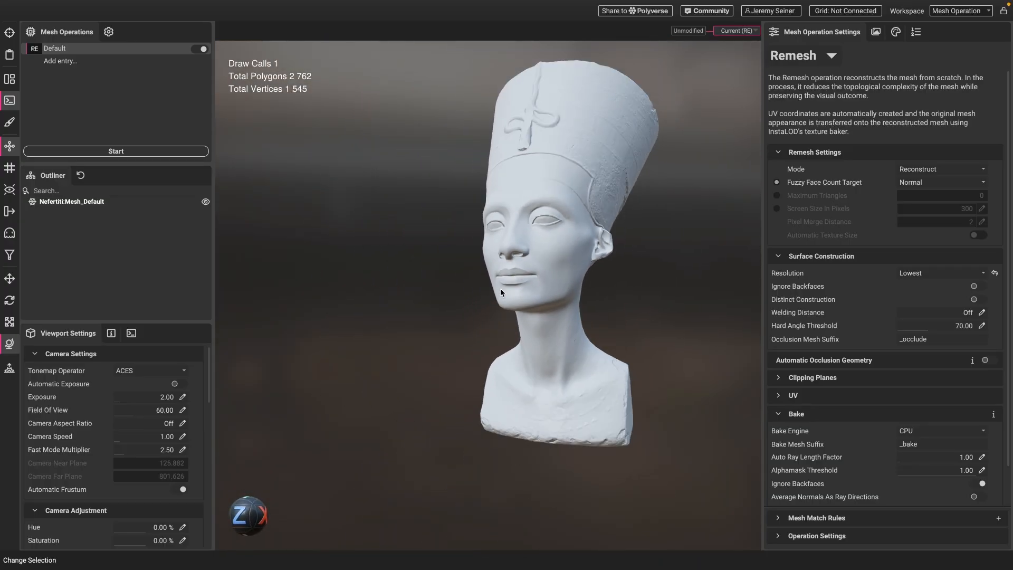
{"action": "left_click_drag", "start_coordinate": [500, 288], "coordinate": [556, 290]}
{"action": "middle_click_drag", "start_coordinate": [472, 283], "coordinate": [496, 297]}
{"action": "left_click_drag", "start_coordinate": [499, 296], "coordinate": [612, 316]}
{"action": "scroll", "coordinate": [522, 279], "scroll_direction": "up", "scroll_amount": 3}
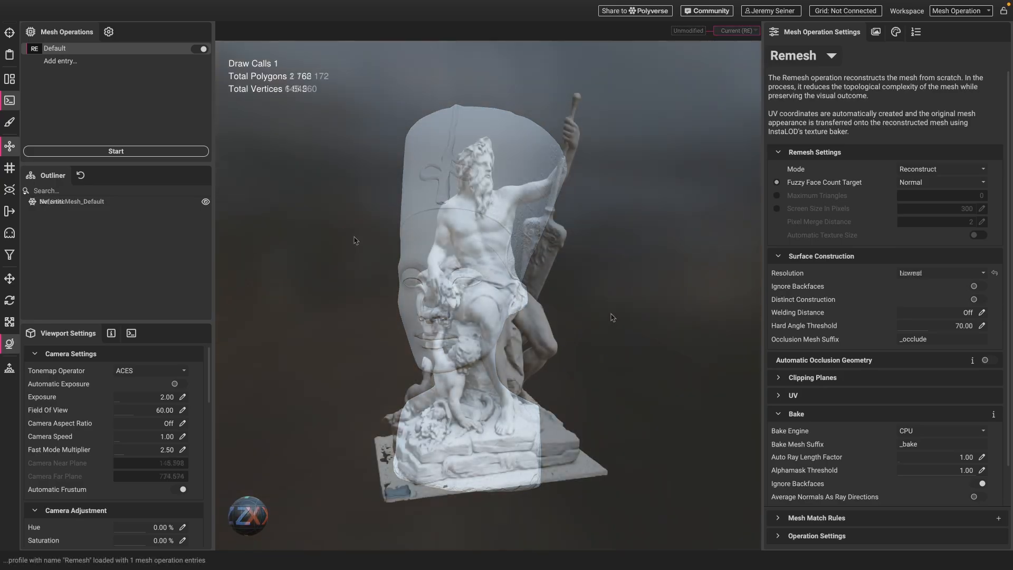
Step: Select the SM_Seine statue and examine the dense wireframe of its upper body up close
{"action": "mouse_move", "coordinate": [375, 274]}
{"action": "left_mouse_down"}
{"action": "mouse_move", "coordinate": [326, 283]}
{"action": "mouse_move", "coordinate": [375, 282]}
{"action": "mouse_move", "coordinate": [373, 274]}
{"action": "left_mouse_up"}
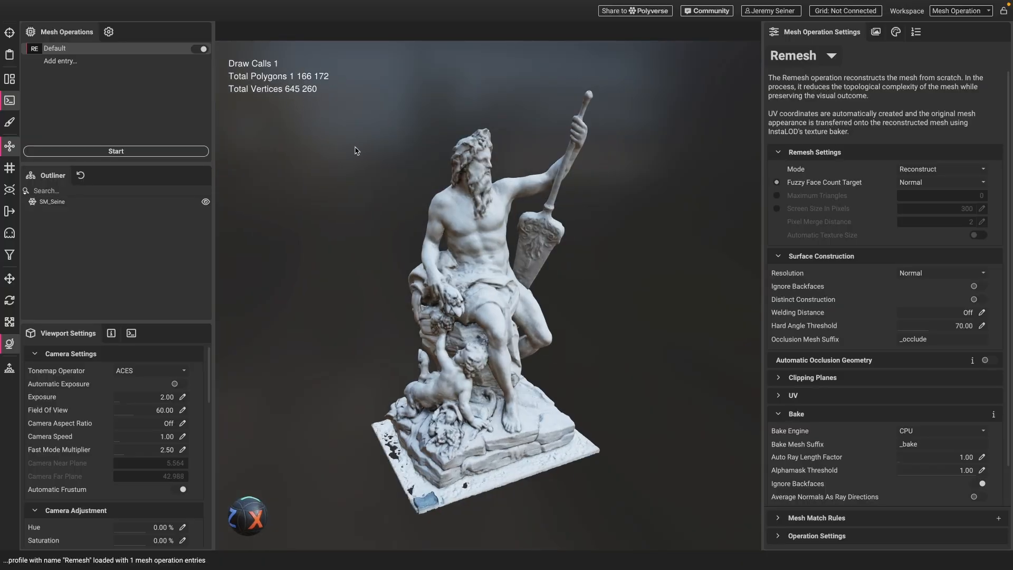
{"action": "scroll", "coordinate": [466, 231], "scroll_direction": "up", "scroll_amount": 5}
{"action": "left_click", "coordinate": [480, 181]}
{"action": "left_click_drag", "start_coordinate": [480, 182], "coordinate": [456, 202]}
{"action": "scroll", "coordinate": [465, 165], "scroll_direction": "up", "scroll_amount": 10}
{"action": "scroll", "coordinate": [446, 179], "scroll_direction": "down", "scroll_amount": 10}
Step: Deselect the statue and examine its torso, drapery and the child figure at its base under rotated lighting
{"action": "left_click", "coordinate": [616, 209]}
{"action": "left_click_drag", "start_coordinate": [569, 214], "coordinate": [547, 221], "text": "shift"}
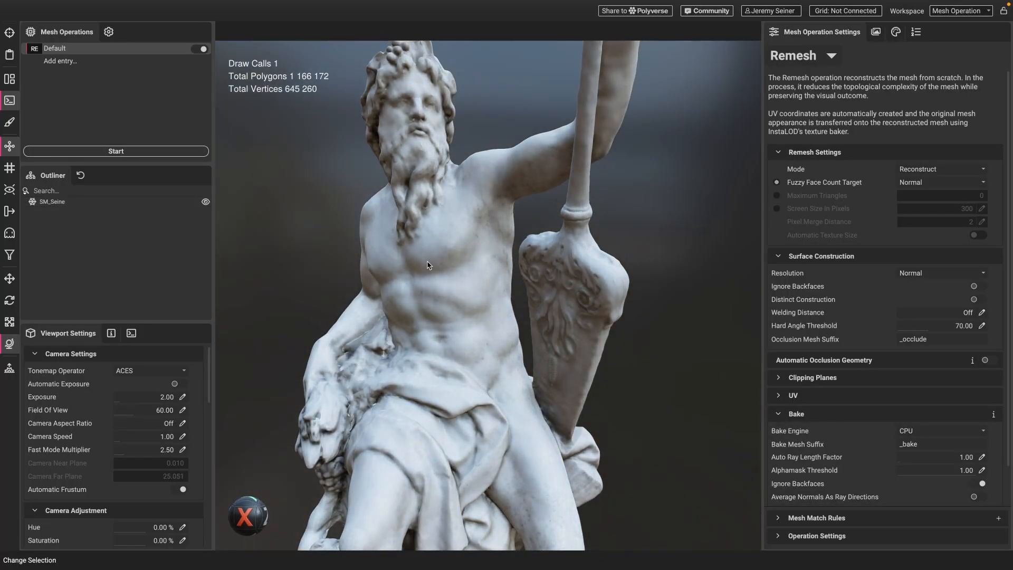
{"action": "middle_click_drag", "start_coordinate": [428, 265], "coordinate": [448, 237]}
{"action": "scroll", "coordinate": [447, 237], "scroll_direction": "down", "scroll_amount": 3}
{"action": "scroll", "coordinate": [446, 237], "scroll_direction": "up", "scroll_amount": 3}
{"action": "left_click_drag", "start_coordinate": [411, 337], "coordinate": [462, 281]}
{"action": "scroll", "coordinate": [462, 282], "scroll_direction": "up", "scroll_amount": 2}
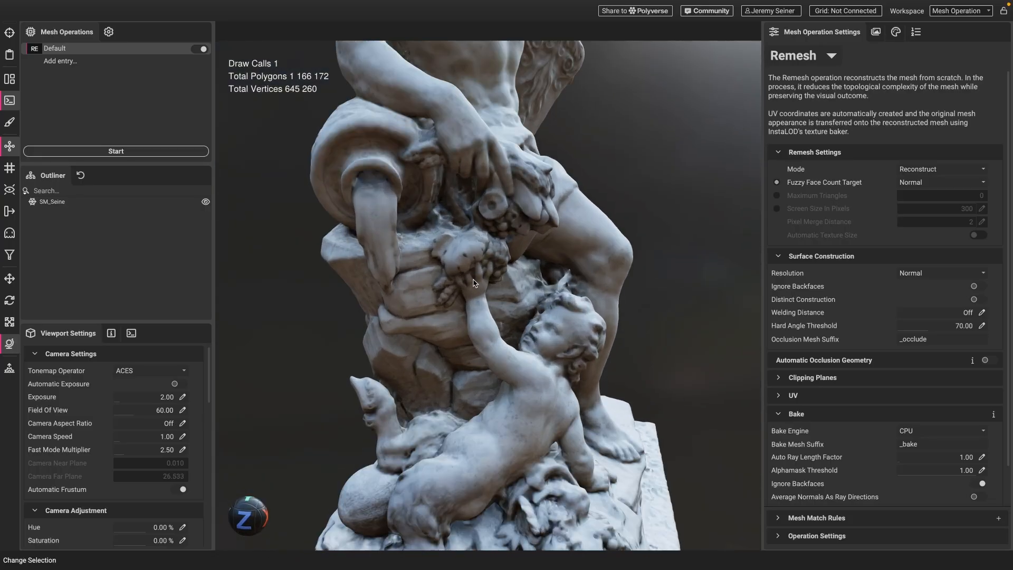
Step: Examine the child figure near the base, then review the whole statue from several front angles
{"action": "left_click_drag", "start_coordinate": [463, 335], "coordinate": [418, 348]}
{"action": "scroll", "coordinate": [449, 295], "scroll_direction": "up", "scroll_amount": 2}
{"action": "middle_click_drag", "start_coordinate": [473, 265], "coordinate": [467, 278]}
{"action": "scroll", "coordinate": [467, 277], "scroll_direction": "down", "scroll_amount": 6}
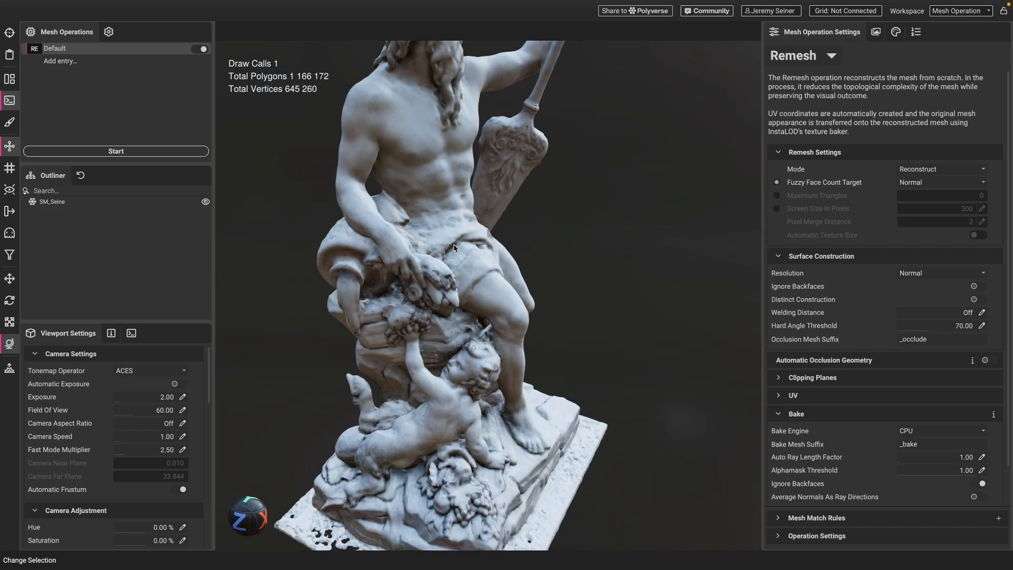
{"action": "middle_click_drag", "start_coordinate": [417, 228], "coordinate": [436, 251]}
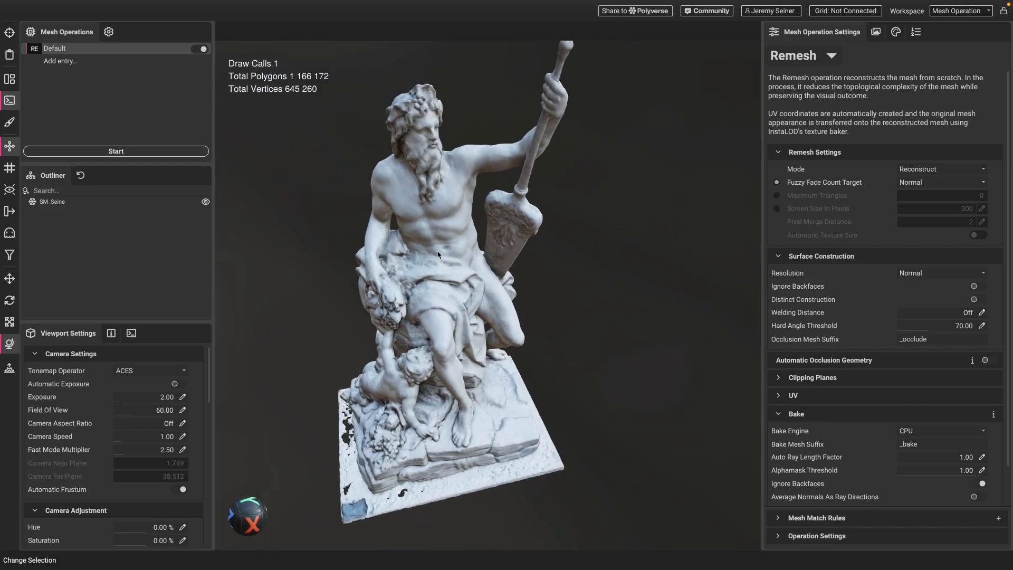
{"action": "left_click_drag", "start_coordinate": [437, 251], "coordinate": [430, 237]}
{"action": "middle_click_drag", "start_coordinate": [429, 237], "coordinate": [451, 251]}
{"action": "left_click_drag", "start_coordinate": [451, 251], "coordinate": [450, 247]}
{"action": "middle_click_drag", "start_coordinate": [450, 245], "coordinate": [477, 262]}
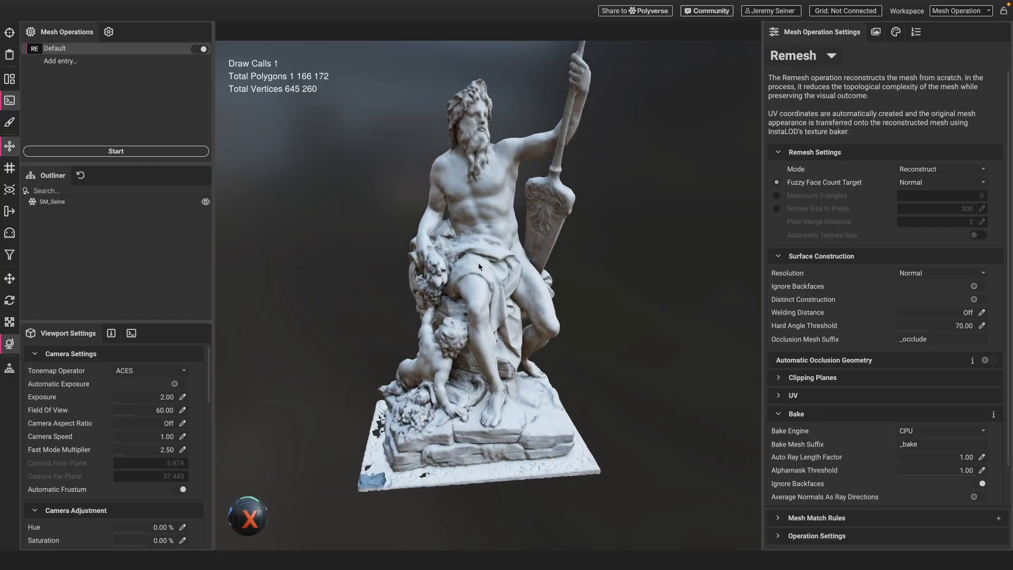
Step: Examine the statue's rocky base and the gaps in the scanned ground plate from the corner and front
{"action": "scroll", "coordinate": [402, 452], "scroll_direction": "up", "scroll_amount": 2}
{"action": "middle_click_drag", "start_coordinate": [402, 454], "coordinate": [422, 426]}
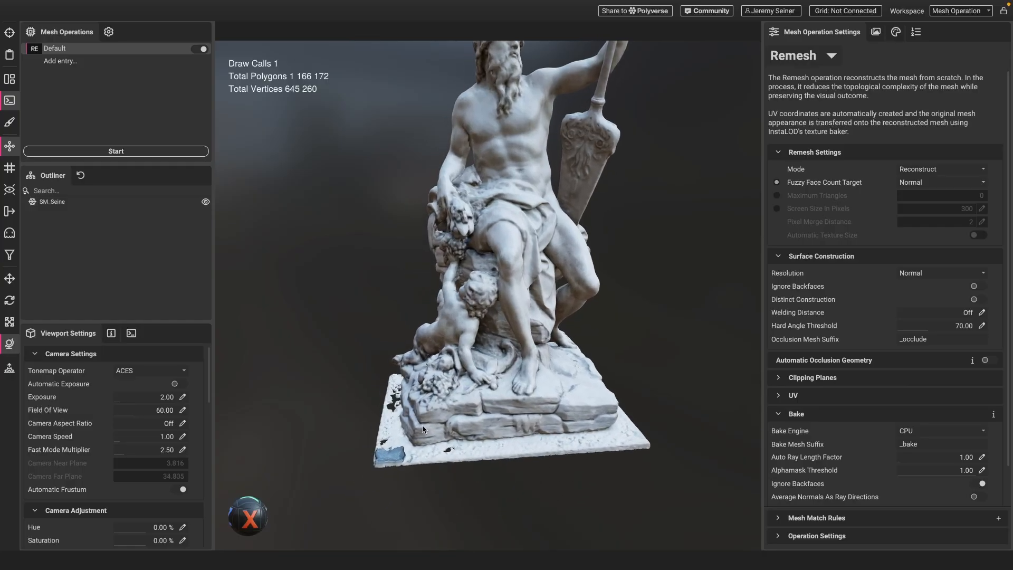
{"action": "left_click_drag", "start_coordinate": [392, 370], "coordinate": [393, 382]}
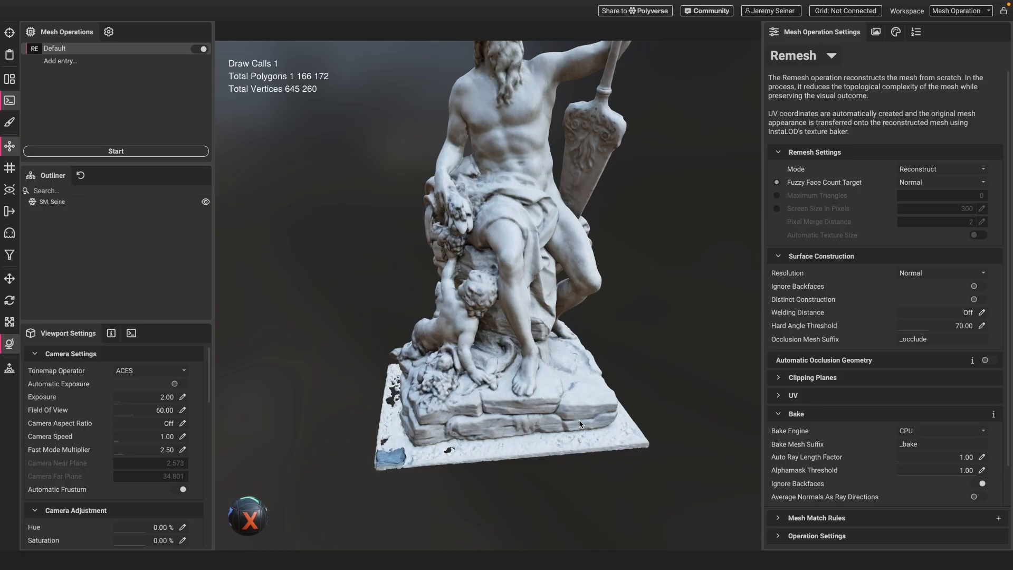
{"action": "left_click_drag", "start_coordinate": [580, 424], "coordinate": [450, 357]}
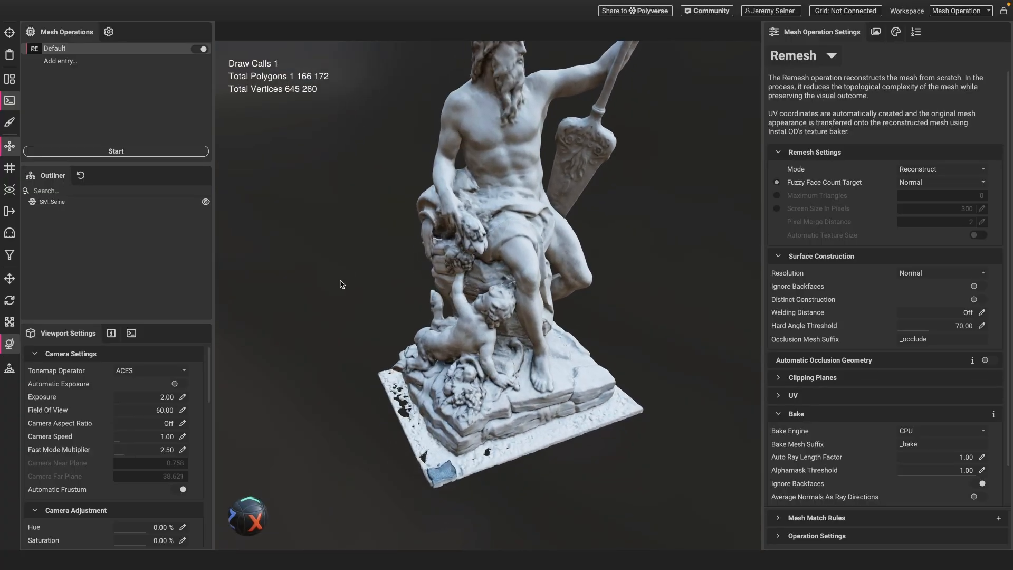
{"action": "scroll", "coordinate": [414, 412], "scroll_direction": "up", "scroll_amount": 5}
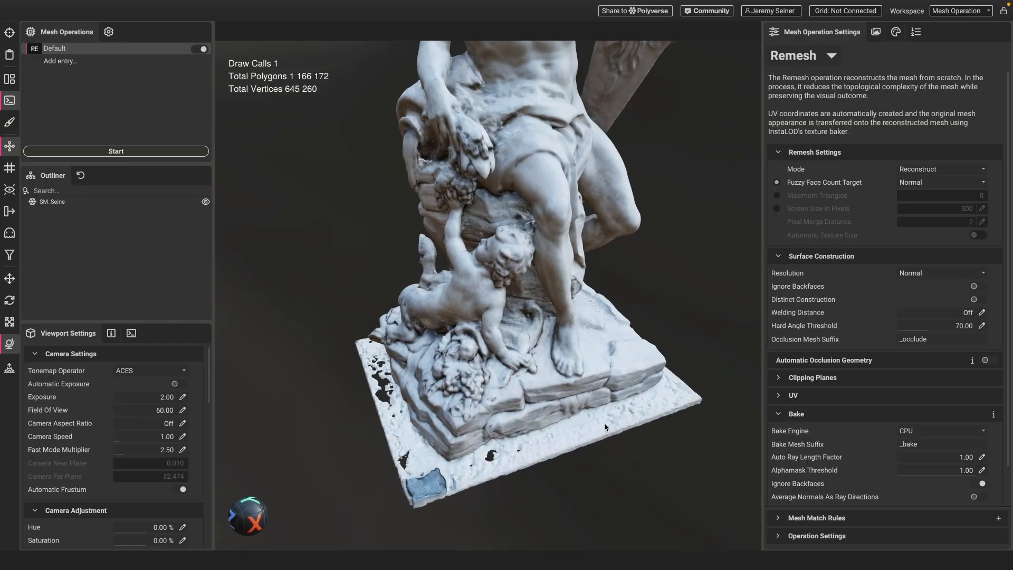
{"action": "left_click_drag", "start_coordinate": [446, 473], "coordinate": [389, 385]}
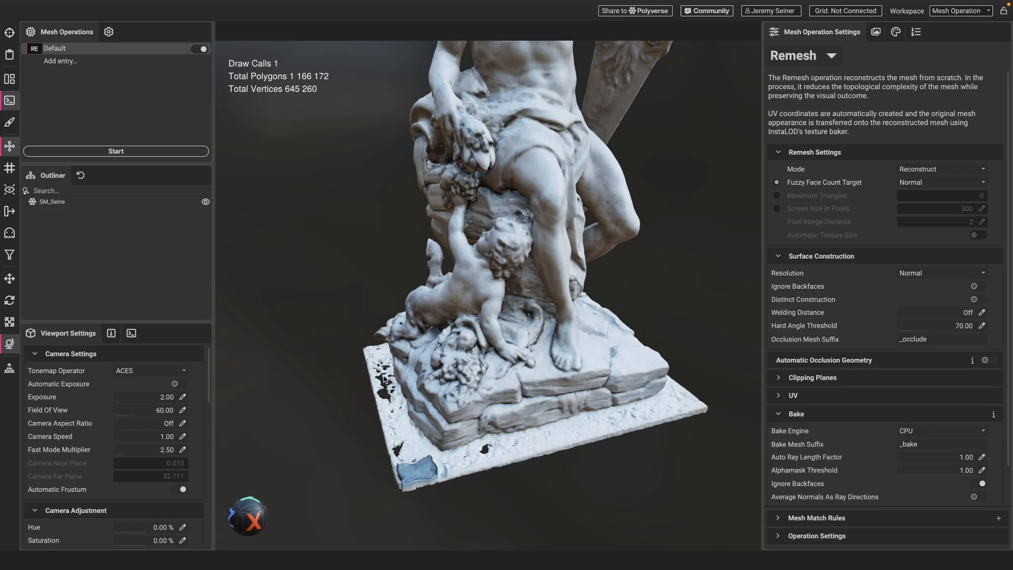
{"action": "left_click_drag", "start_coordinate": [403, 446], "coordinate": [393, 413]}
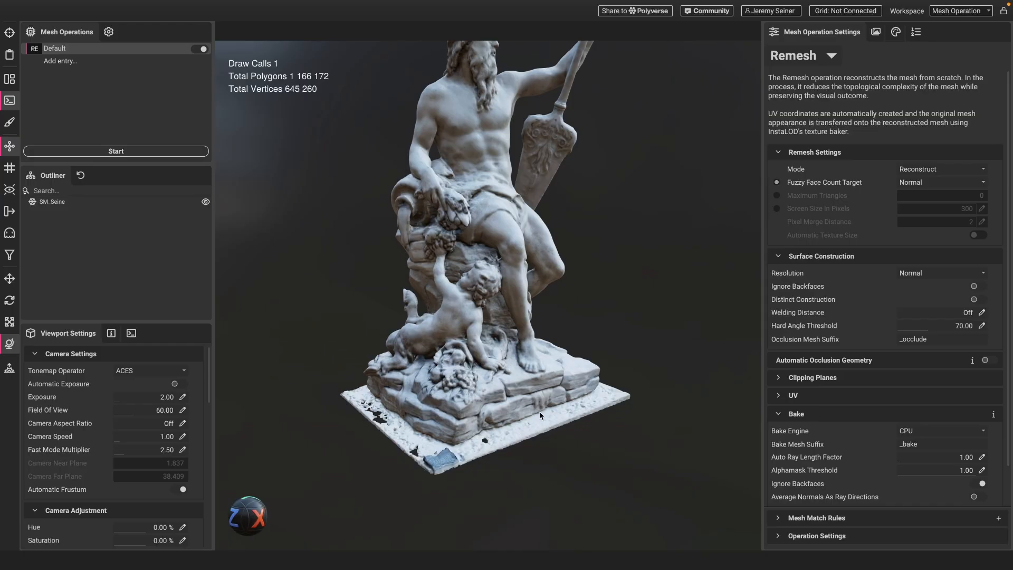
{"action": "mouse_move", "coordinate": [540, 414]}
{"action": "left_mouse_down"}
{"action": "mouse_move", "coordinate": [489, 418]}
{"action": "mouse_move", "coordinate": [536, 410]}
{"action": "left_mouse_up"}
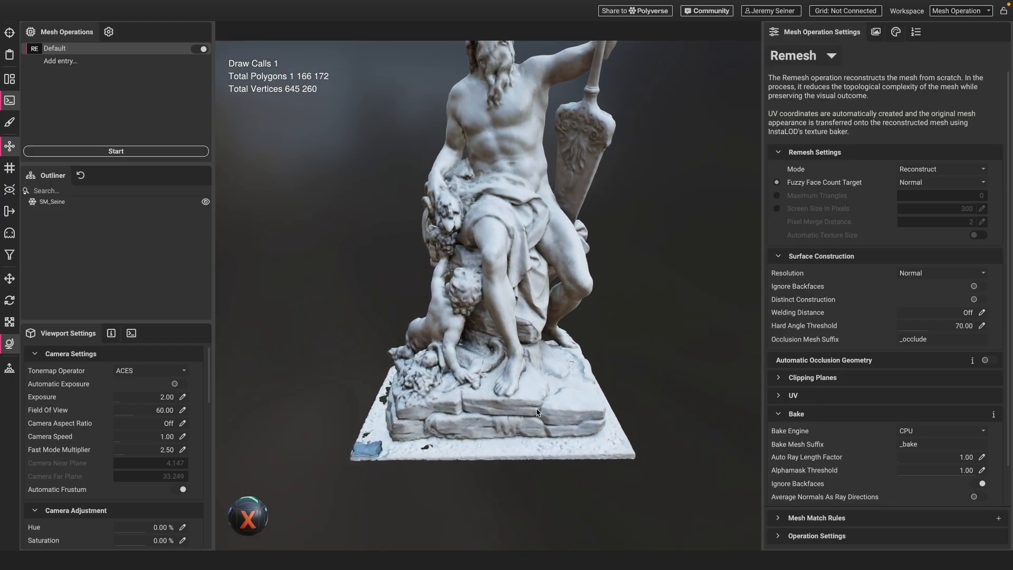
{"action": "scroll", "coordinate": [486, 412], "scroll_direction": "down", "scroll_amount": 5}
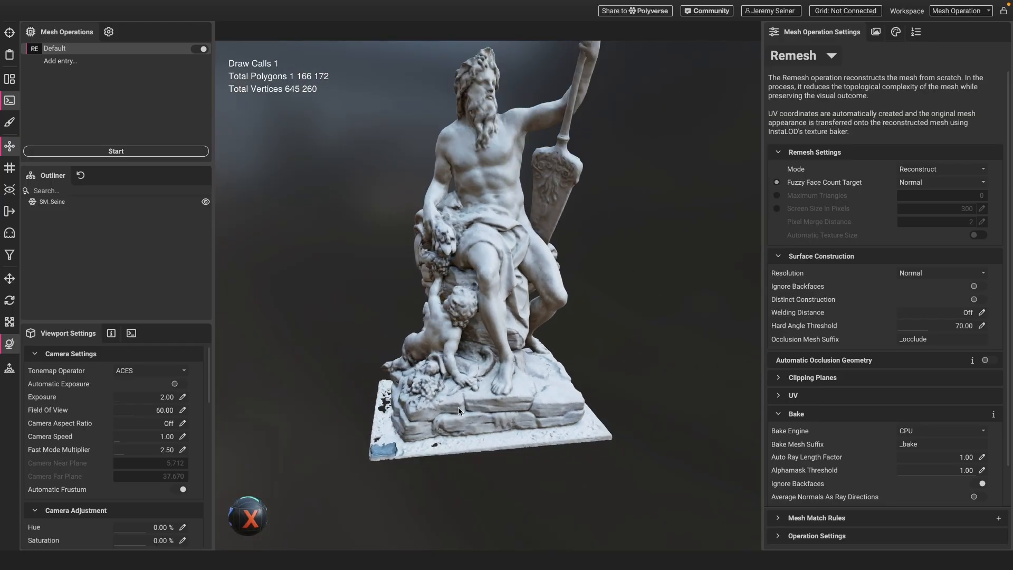
Step: Inspect the open underside of the statue, toggling backface display on and off to compare the interior
{"action": "left_click_drag", "start_coordinate": [460, 412], "coordinate": [466, 345]}
{"action": "scroll", "coordinate": [461, 395], "scroll_direction": "down", "scroll_amount": 3}
{"action": "scroll", "coordinate": [464, 356], "scroll_direction": "up", "scroll_amount": 5}
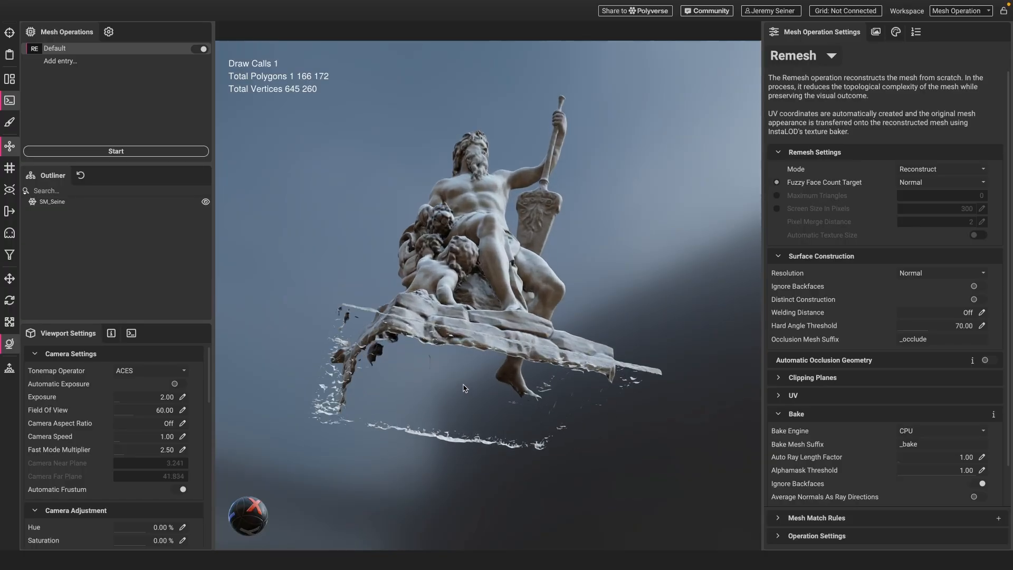
{"action": "left_click_drag", "start_coordinate": [454, 403], "coordinate": [463, 346]}
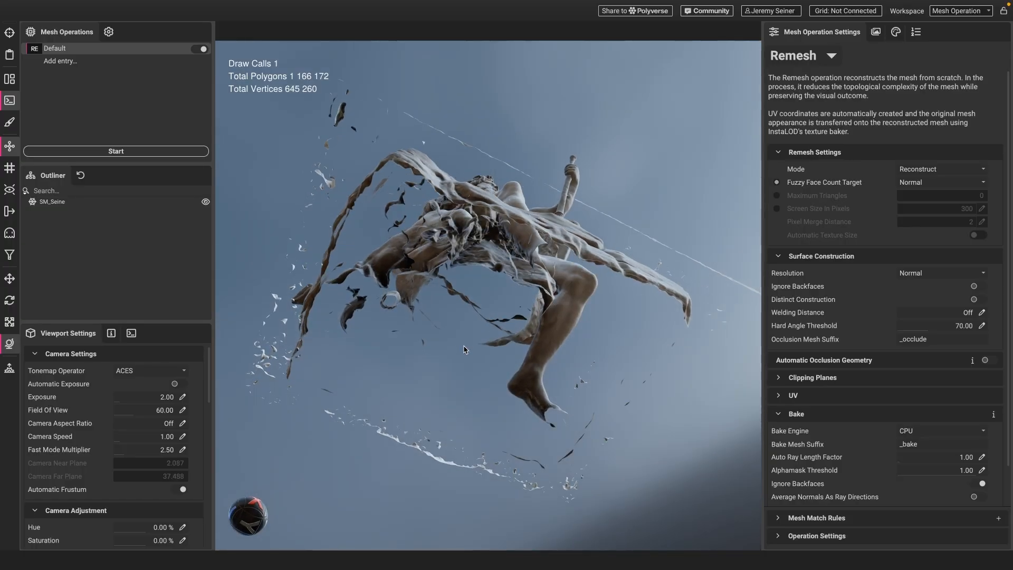
{"action": "key", "text": "b"}
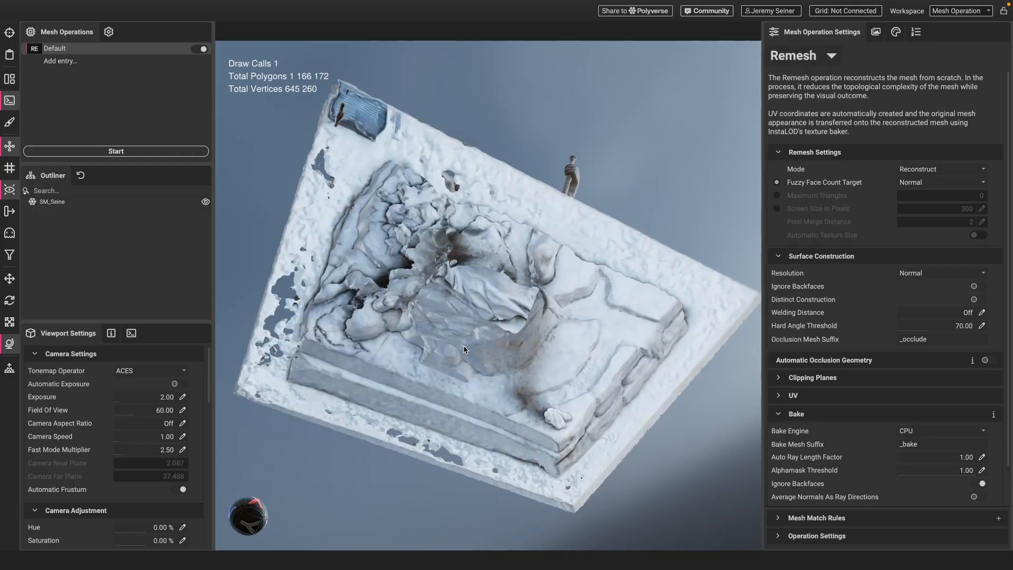
{"action": "left_click_drag", "start_coordinate": [435, 331], "coordinate": [432, 315]}
{"action": "key", "text": "b"}
{"action": "mouse_move", "coordinate": [459, 296]}
{"action": "left_mouse_down"}
{"action": "mouse_move", "coordinate": [447, 345]}
{"action": "mouse_move", "coordinate": [468, 367]}
{"action": "mouse_move", "coordinate": [461, 310]}
{"action": "left_mouse_up"}
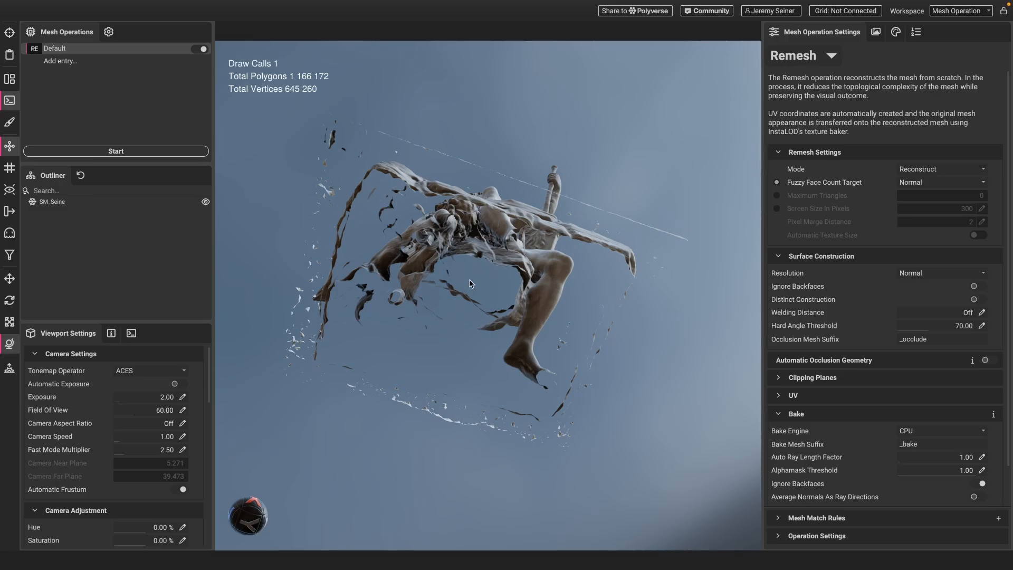
Step: Review the statue from the front, and examine the surface of the torso and the relief on the oar blade
{"action": "left_click_drag", "start_coordinate": [470, 280], "coordinate": [478, 340]}
{"action": "scroll", "coordinate": [475, 303], "scroll_direction": "down", "scroll_amount": 4}
{"action": "left_click_drag", "start_coordinate": [475, 302], "coordinate": [476, 330]}
{"action": "middle_click_drag", "start_coordinate": [476, 329], "coordinate": [495, 286]}
{"action": "left_click_drag", "start_coordinate": [495, 285], "coordinate": [473, 296]}
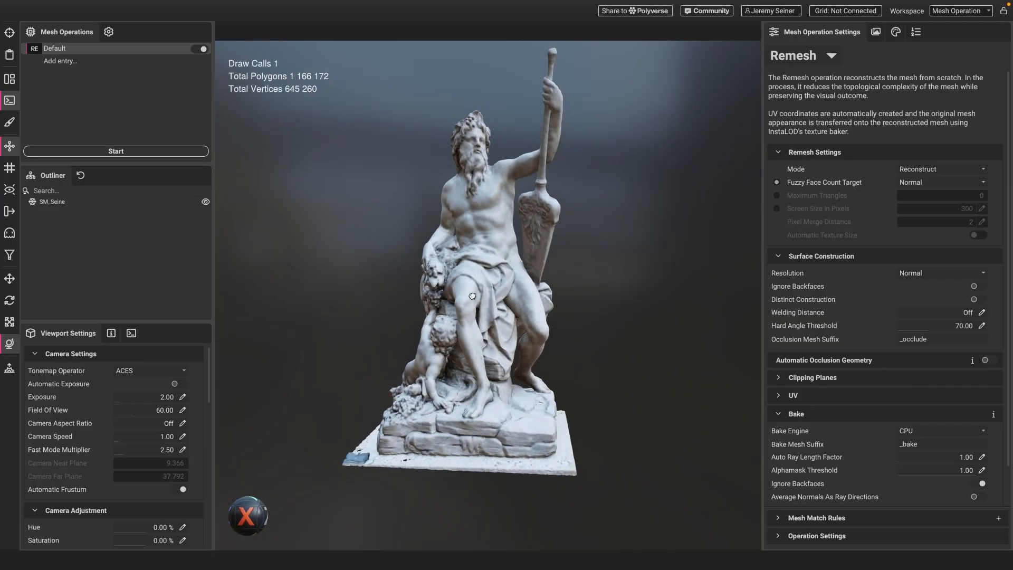
{"action": "left_click_drag", "start_coordinate": [478, 241], "coordinate": [479, 244]}
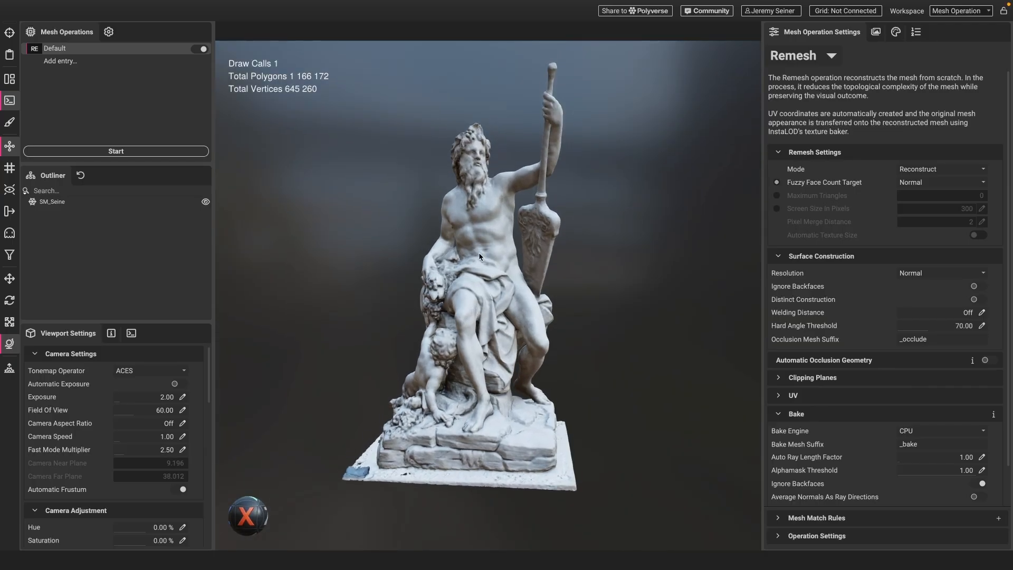
{"action": "scroll", "coordinate": [493, 206], "scroll_direction": "up", "scroll_amount": 6}
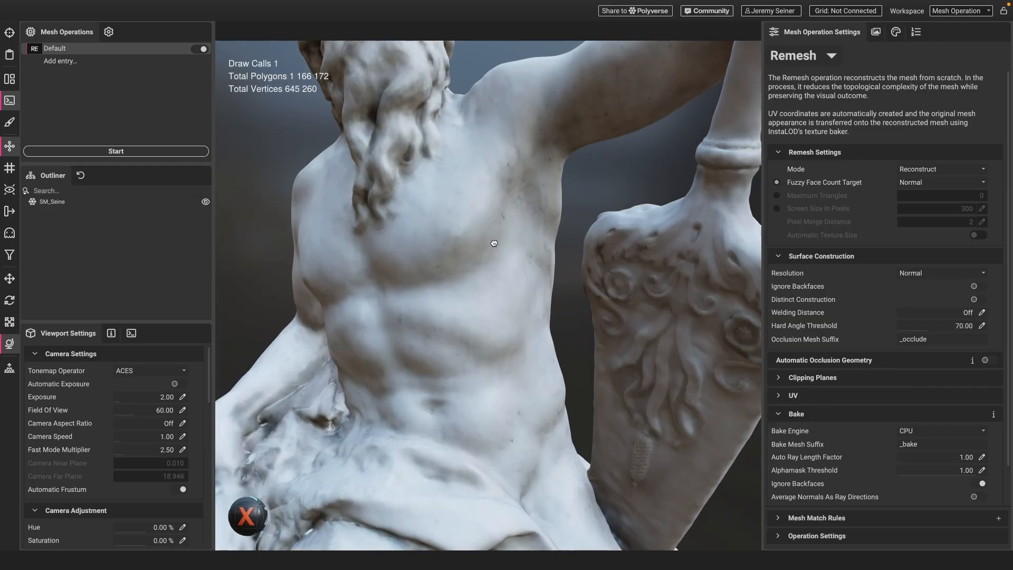
{"action": "left_click_drag", "start_coordinate": [494, 243], "coordinate": [571, 262]}
{"action": "scroll", "coordinate": [571, 262], "scroll_direction": "down", "scroll_amount": 5}
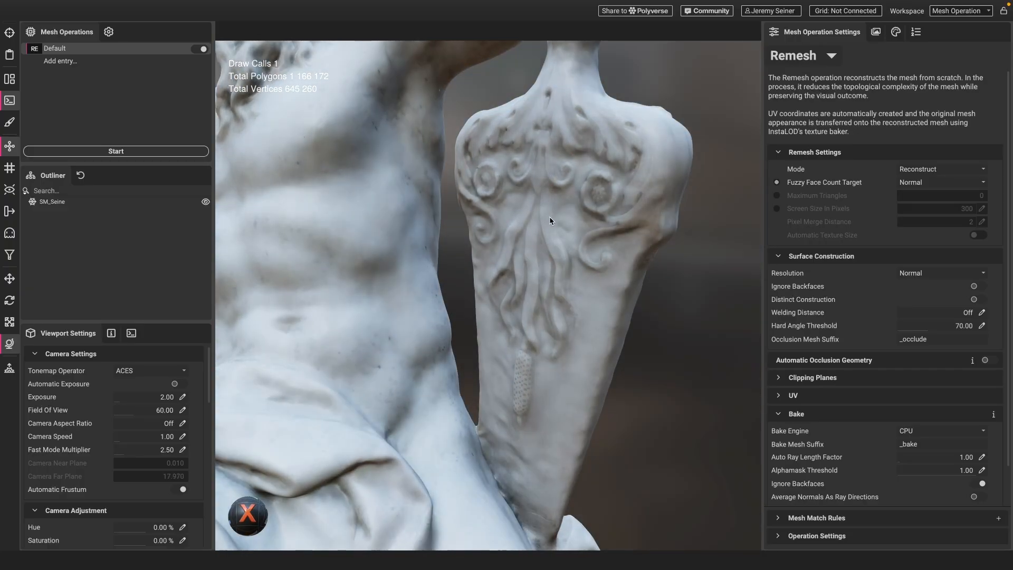
{"action": "scroll", "coordinate": [401, 242], "scroll_direction": "down", "scroll_amount": 6}
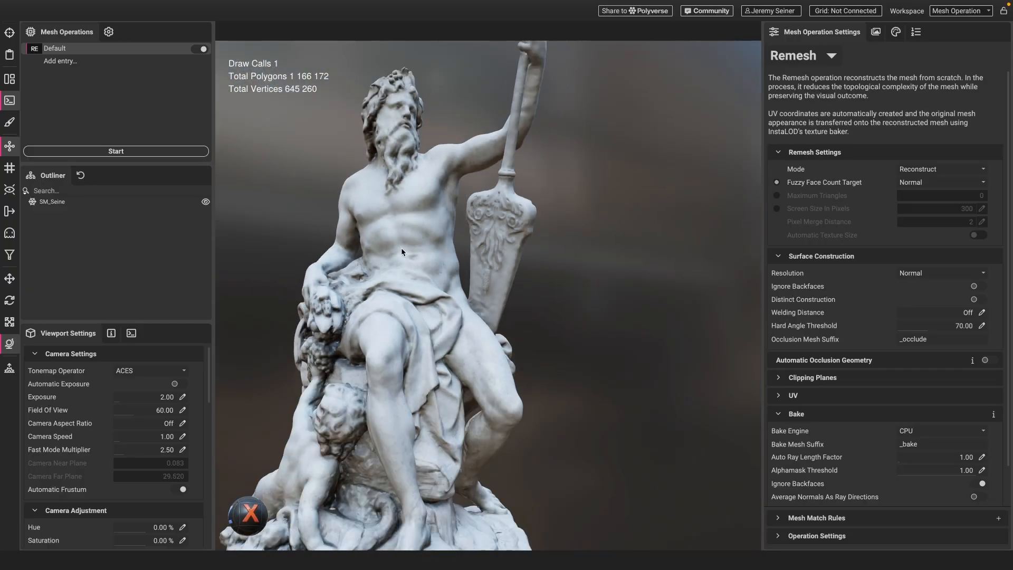
Step: Open the UV viewer for the selected SM_Seine mesh, enlarge it vertically and display the UV layout over the texture
{"action": "left_click", "coordinate": [9, 79]}
{"action": "left_click", "coordinate": [453, 275]}
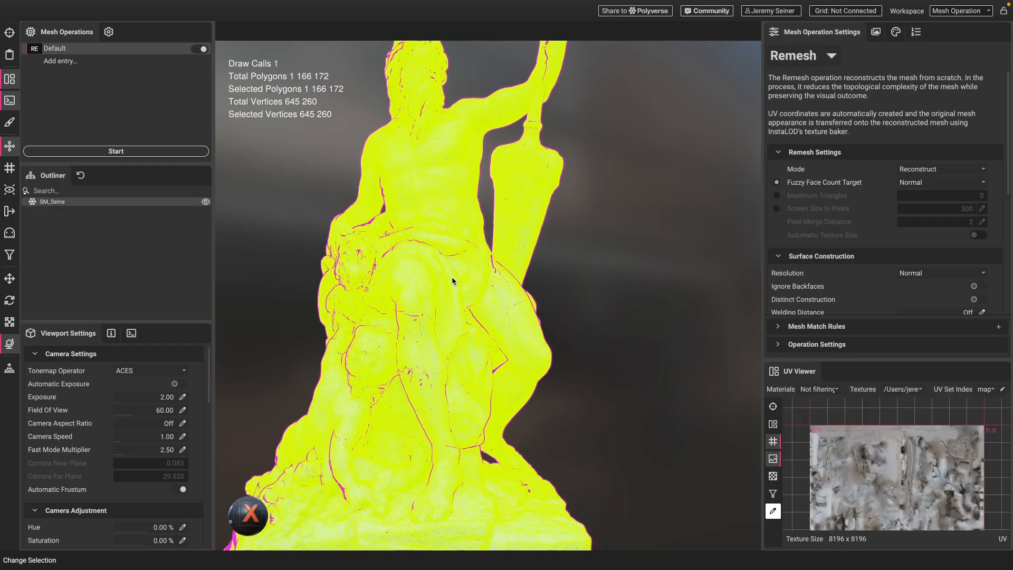
{"action": "left_click_drag", "start_coordinate": [906, 363], "coordinate": [891, 240]}
{"action": "left_click", "coordinate": [773, 301]}
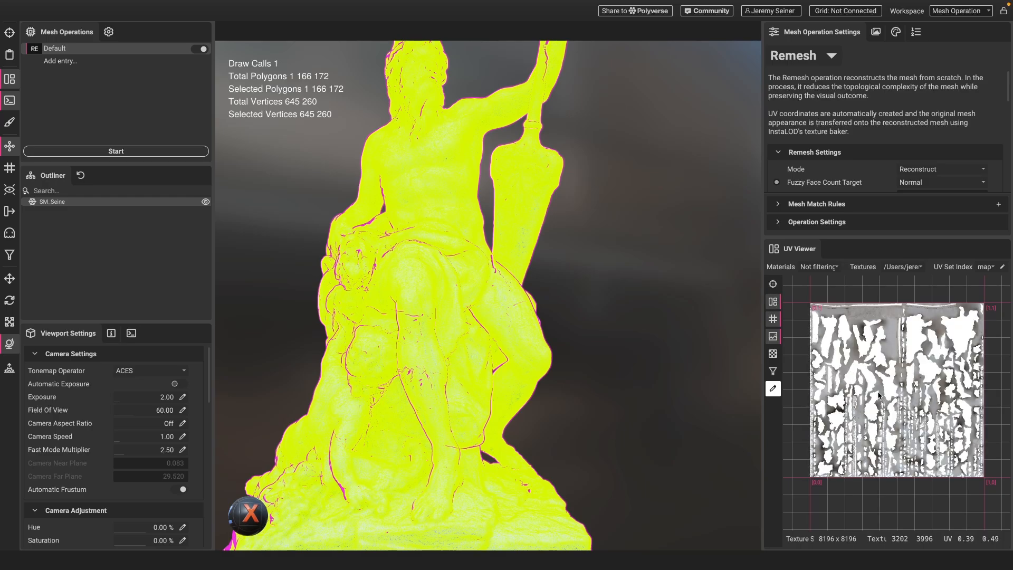
Step: Examine the statue's UV islands up close across the texture, widening the UV viewer for more room
{"action": "scroll", "coordinate": [843, 415], "scroll_direction": "up", "scroll_amount": 2}
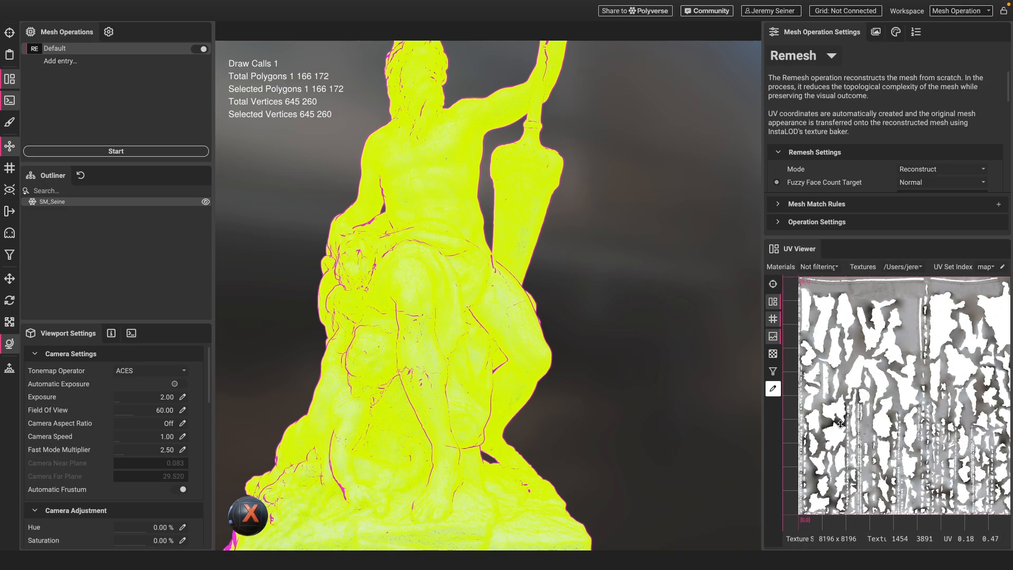
{"action": "scroll", "coordinate": [841, 435], "scroll_direction": "up", "scroll_amount": 1}
{"action": "scroll", "coordinate": [839, 426], "scroll_direction": "down", "scroll_amount": 1}
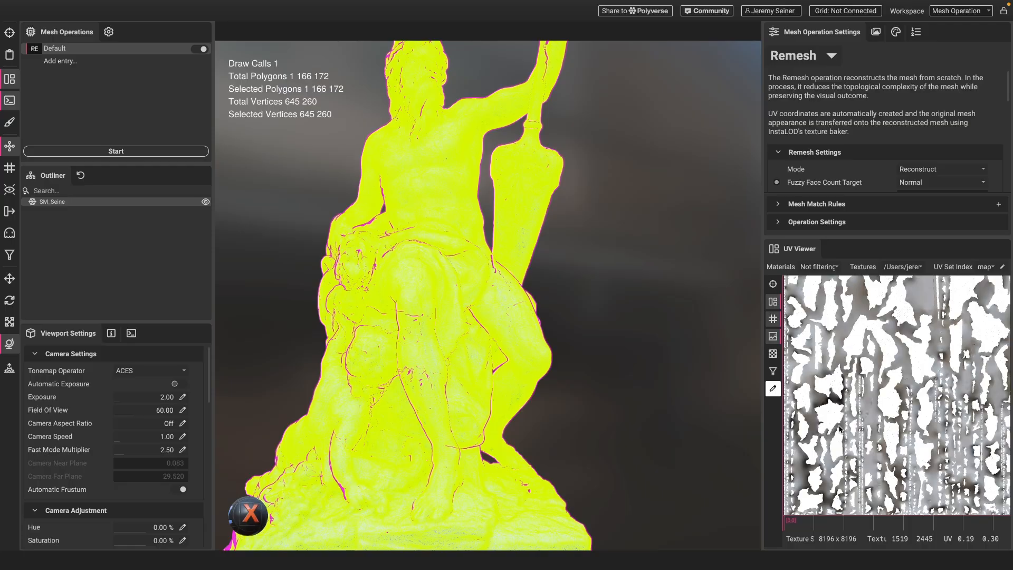
{"action": "scroll", "coordinate": [839, 427], "scroll_direction": "up", "scroll_amount": 3}
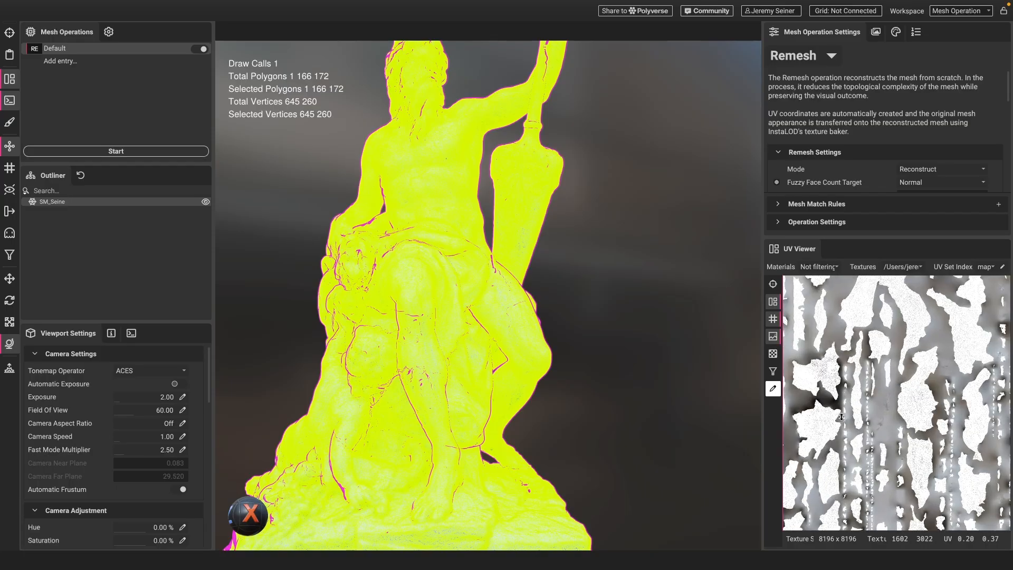
{"action": "scroll", "coordinate": [837, 388], "scroll_direction": "up", "scroll_amount": 1}
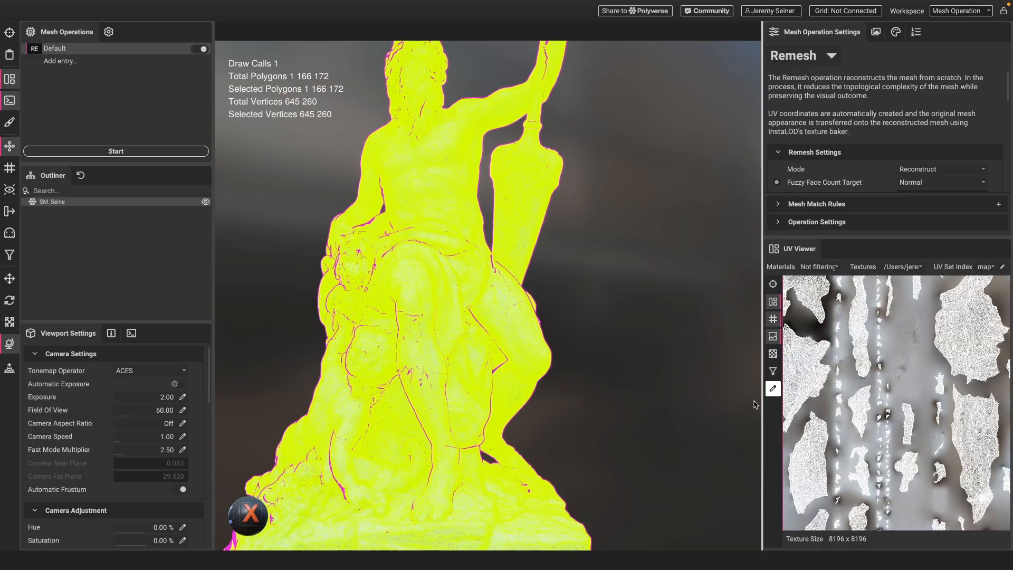
{"action": "left_click_drag", "start_coordinate": [761, 404], "coordinate": [685, 404]}
{"action": "scroll", "coordinate": [873, 401], "scroll_direction": "down", "scroll_amount": 3}
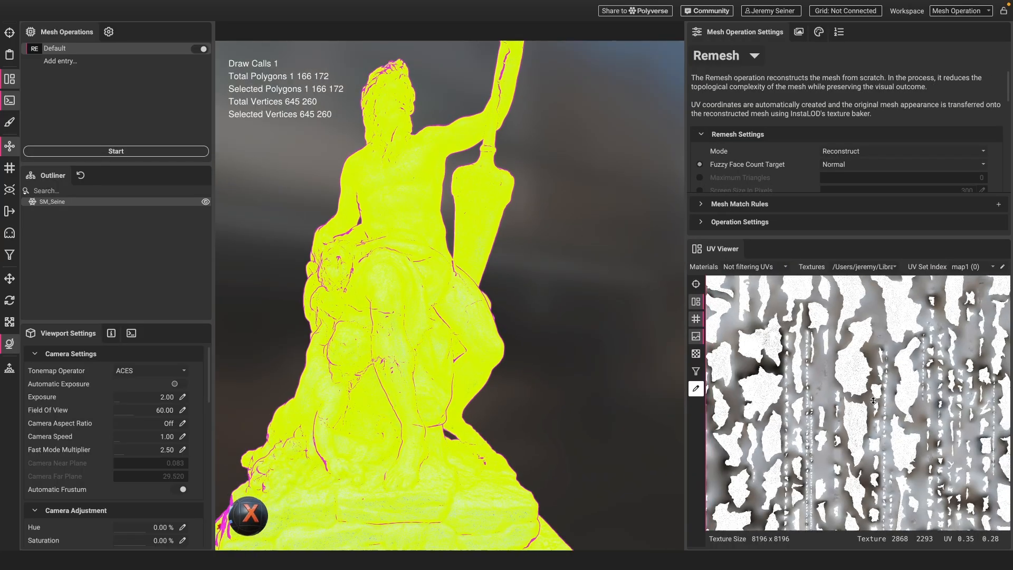
{"action": "right_click_drag", "start_coordinate": [873, 401], "coordinate": [865, 409]}
{"action": "middle_click_drag", "start_coordinate": [873, 398], "coordinate": [825, 423]}
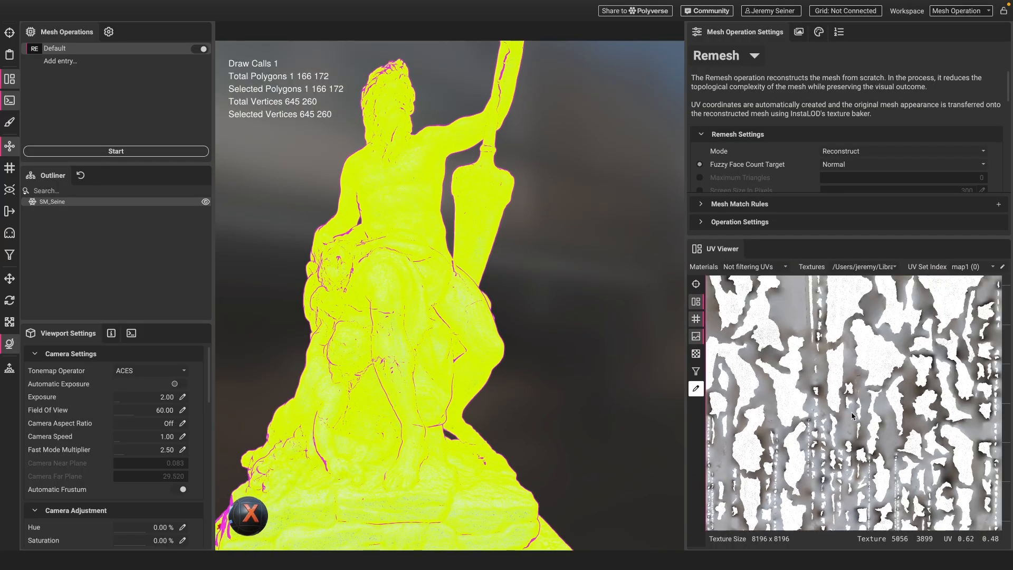
{"action": "scroll", "coordinate": [883, 414], "scroll_direction": "down", "scroll_amount": 2}
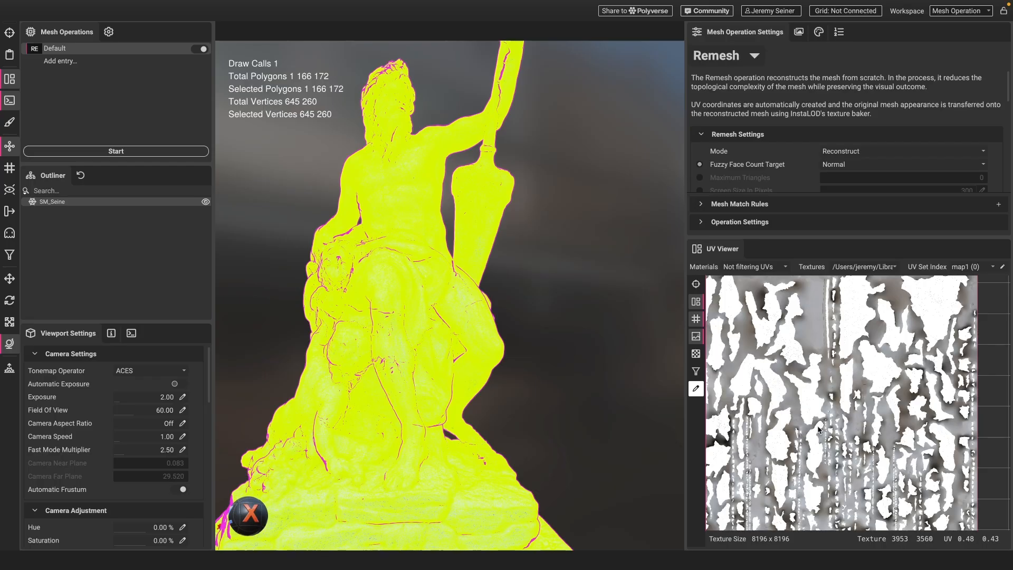
{"action": "scroll", "coordinate": [819, 428], "scroll_direction": "down", "scroll_amount": 2}
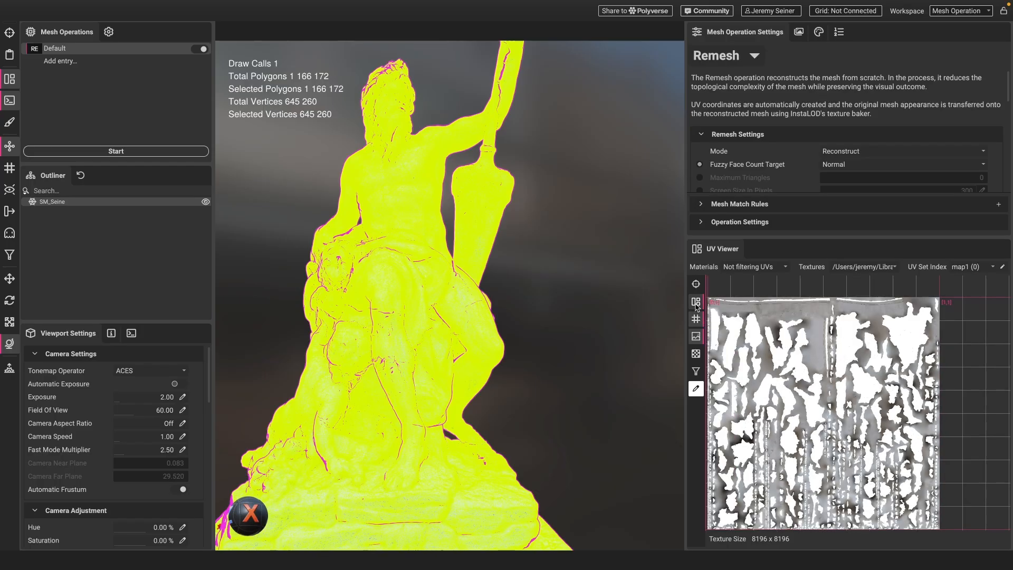
Step: Toggle the UV layout off and on to compare it with the texture, and frame the full UV square
{"action": "left_click", "coordinate": [697, 305]}
{"action": "left_click", "coordinate": [696, 305]}
{"action": "key", "text": "f"}
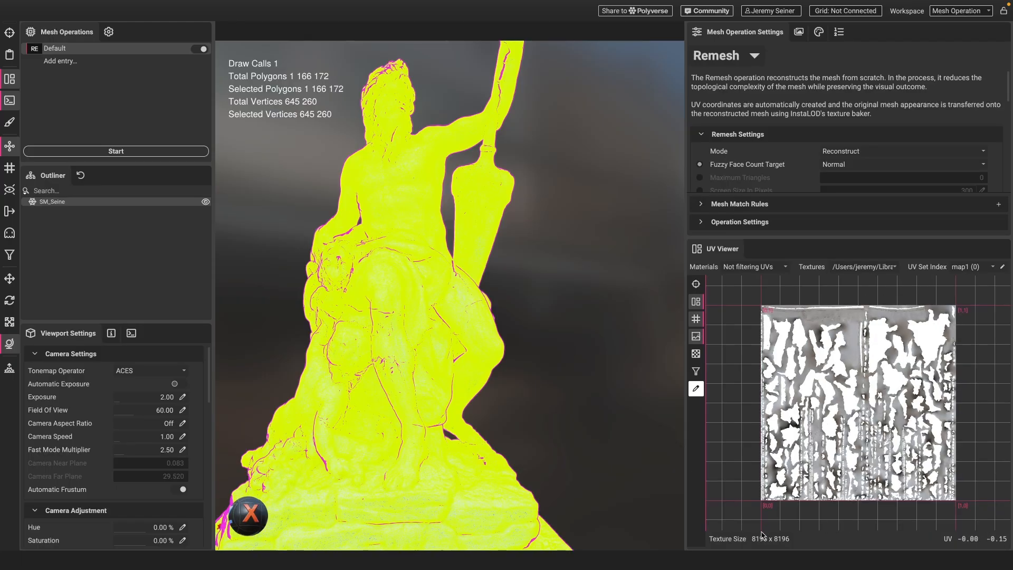
{"action": "scroll", "coordinate": [803, 406], "scroll_direction": "up", "scroll_amount": 3}
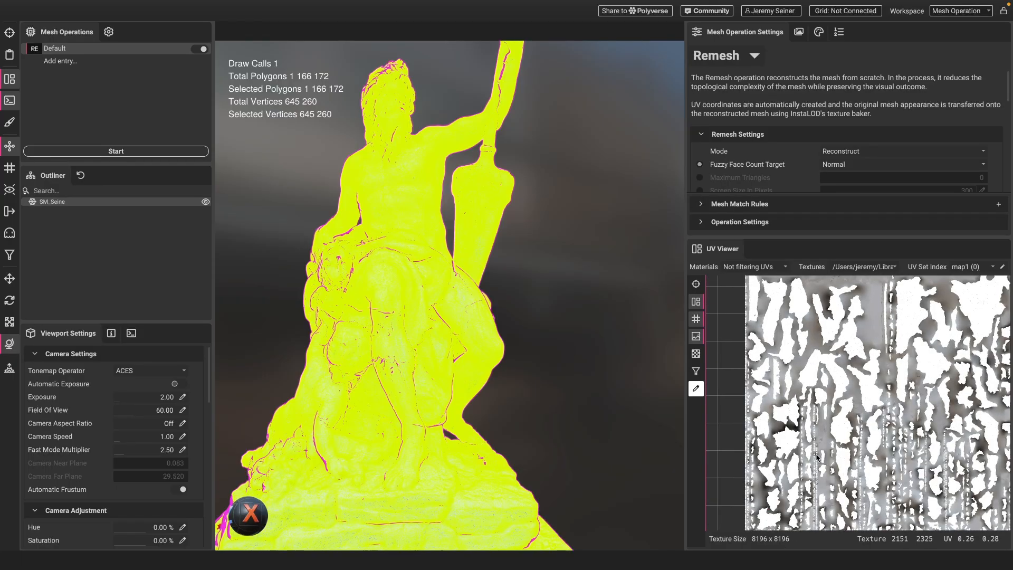
{"action": "key", "text": "f"}
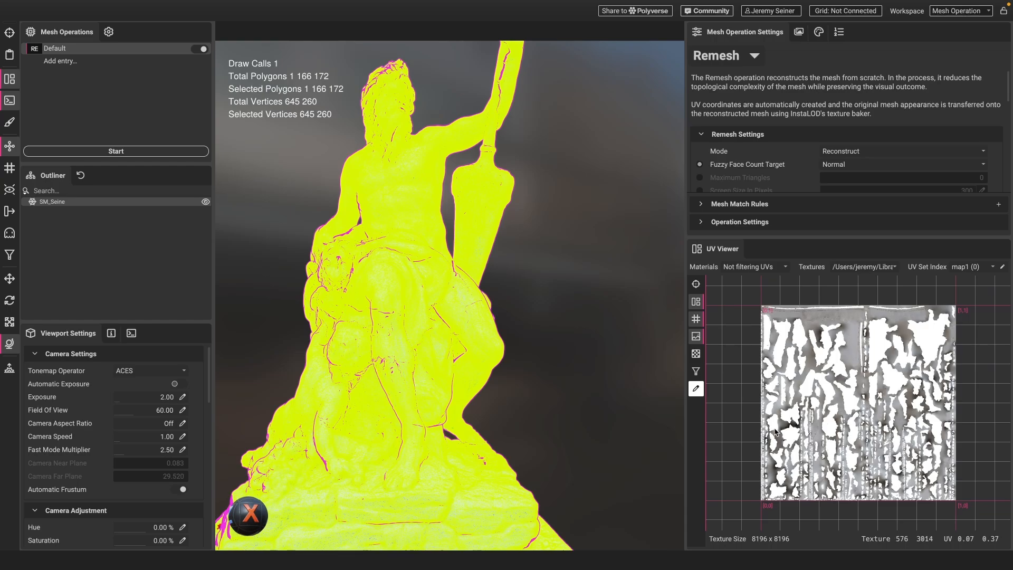
Step: Deselect the statue and review the whole model from the front
{"action": "left_click", "coordinate": [615, 377]}
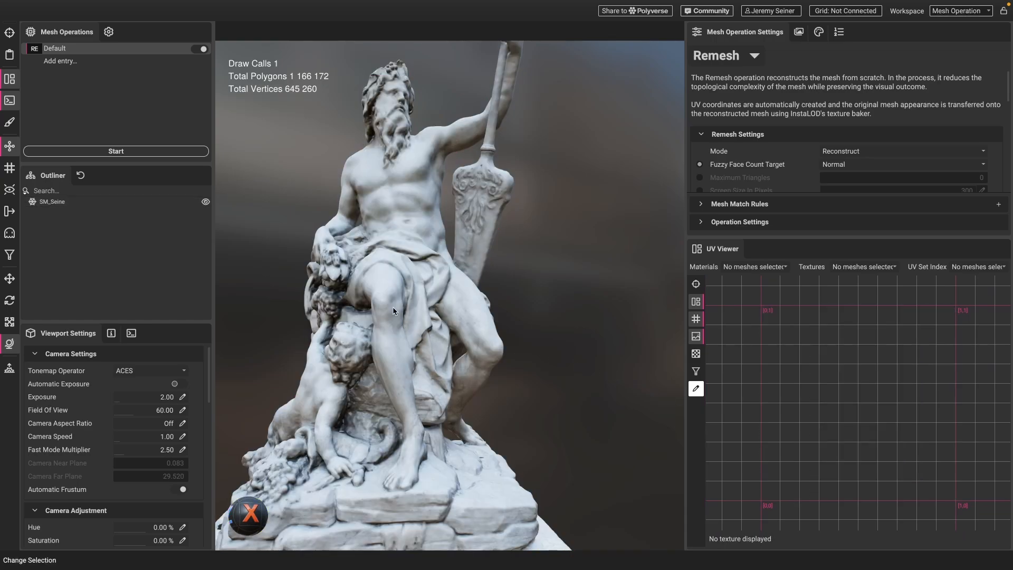
{"action": "scroll", "coordinate": [392, 295], "scroll_direction": "down", "scroll_amount": 5}
{"action": "left_click_drag", "start_coordinate": [391, 262], "coordinate": [421, 255]}
{"action": "middle_click_drag", "start_coordinate": [421, 256], "coordinate": [436, 276]}
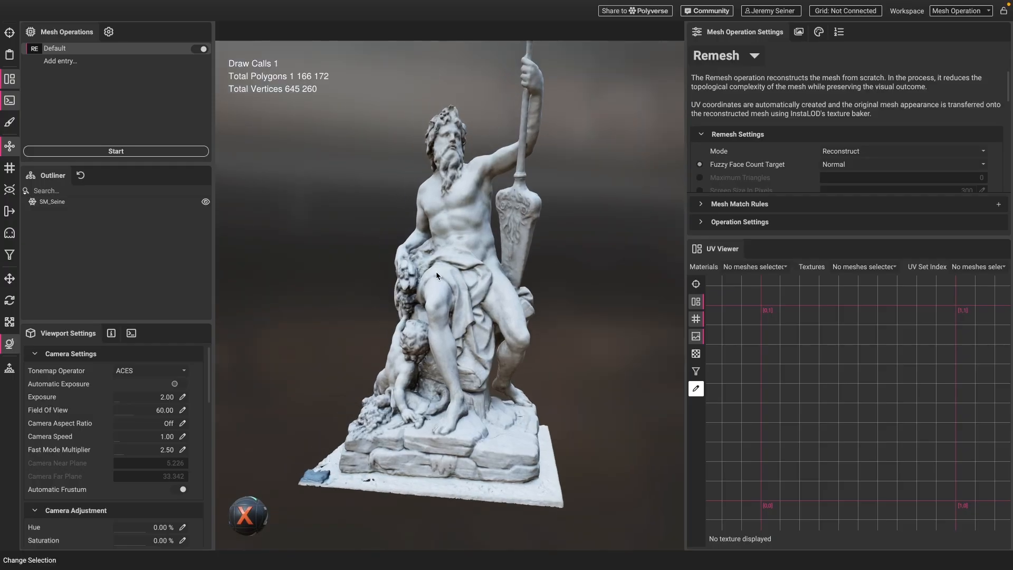
Step: Close the UV viewer and narrow the operation settings area to give the viewport more room
{"action": "left_click_drag", "start_coordinate": [436, 275], "coordinate": [432, 272]}
{"action": "middle_click_drag", "start_coordinate": [432, 271], "coordinate": [456, 271]}
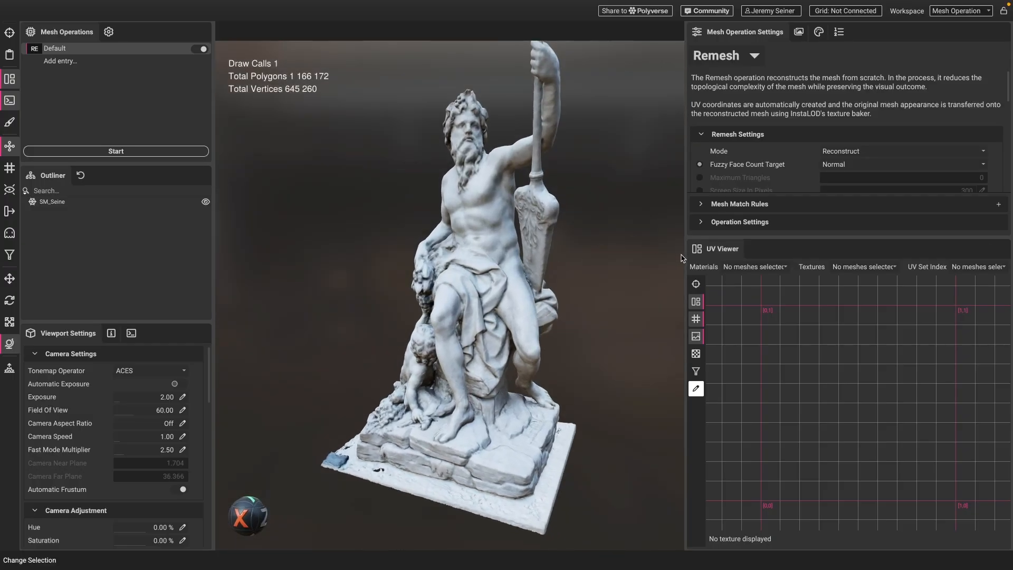
{"action": "left_click_drag", "start_coordinate": [684, 257], "coordinate": [707, 257]}
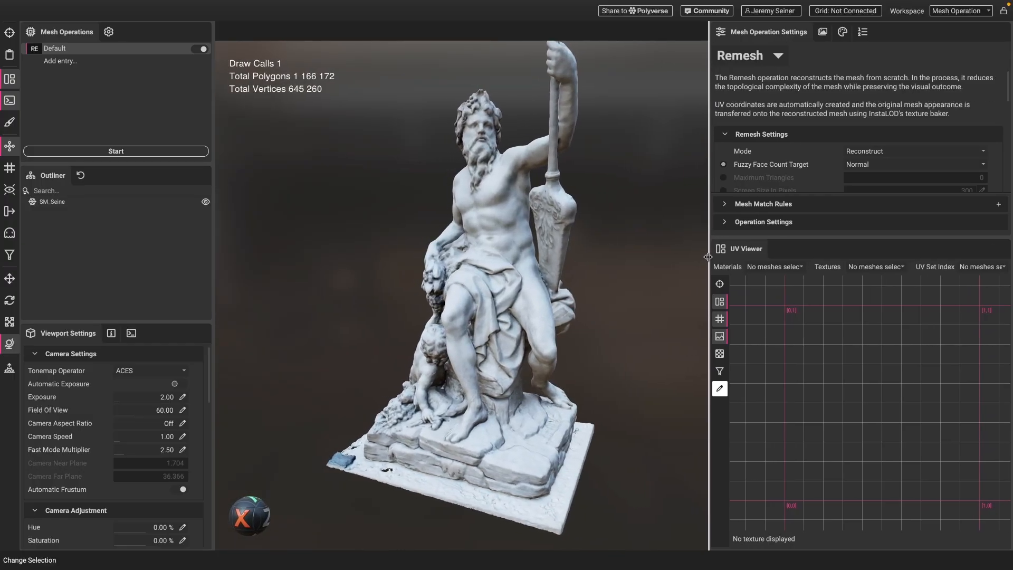
{"action": "left_click", "coordinate": [991, 249]}
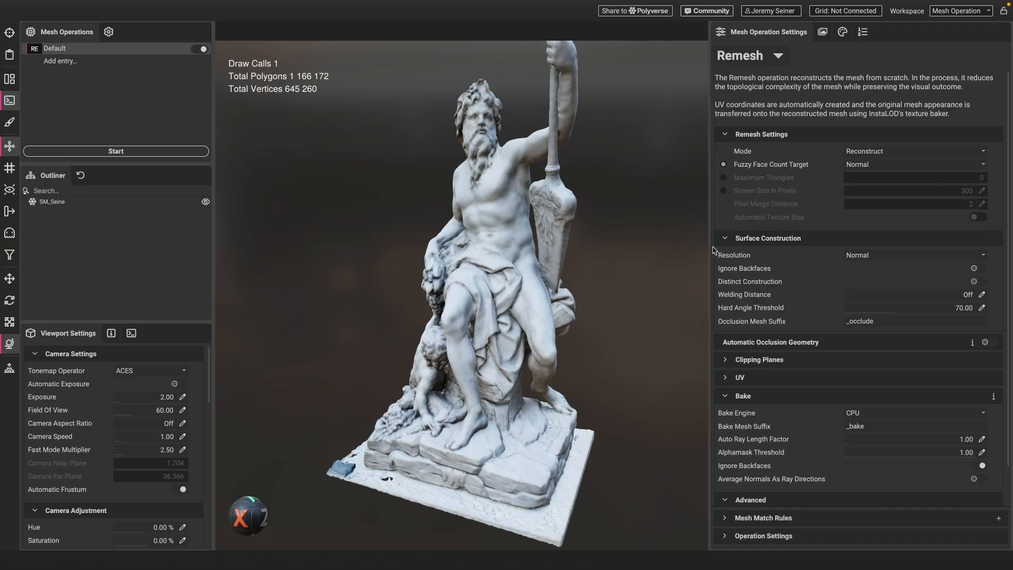
{"action": "left_click_drag", "start_coordinate": [710, 248], "coordinate": [734, 253]}
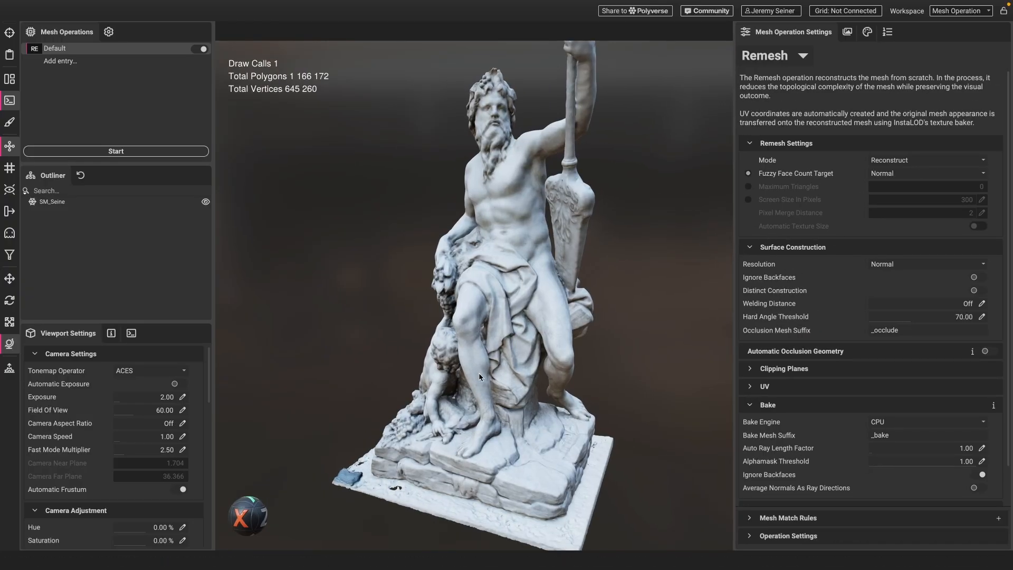
Step: Check the statue's open underside and enable Ignore Backfaces in the Remesh surface construction settings
{"action": "scroll", "coordinate": [500, 390], "scroll_direction": "down", "scroll_amount": 5}
{"action": "left_click_drag", "start_coordinate": [500, 390], "coordinate": [477, 327]}
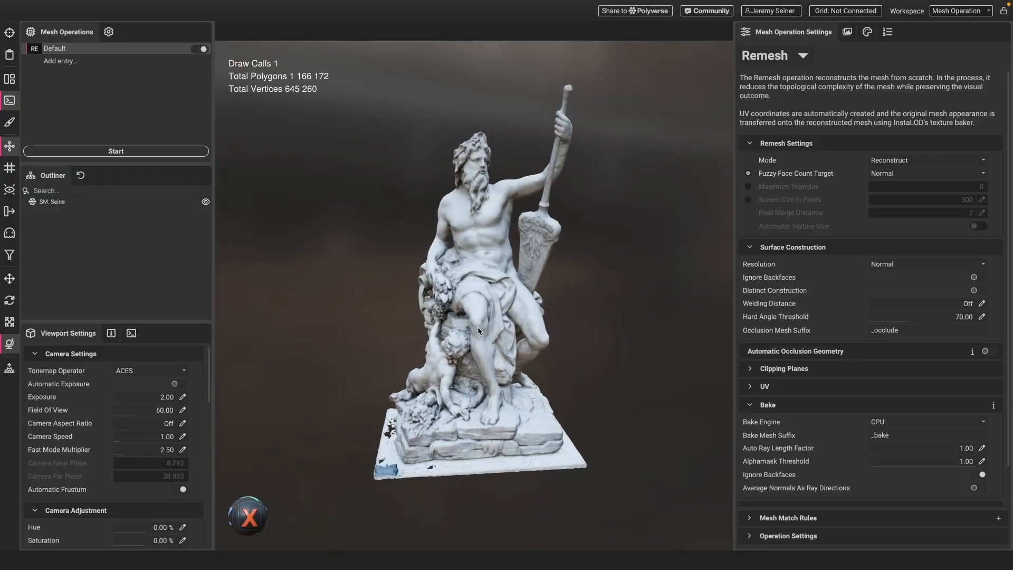
{"action": "left_click_drag", "start_coordinate": [457, 377], "coordinate": [479, 358]}
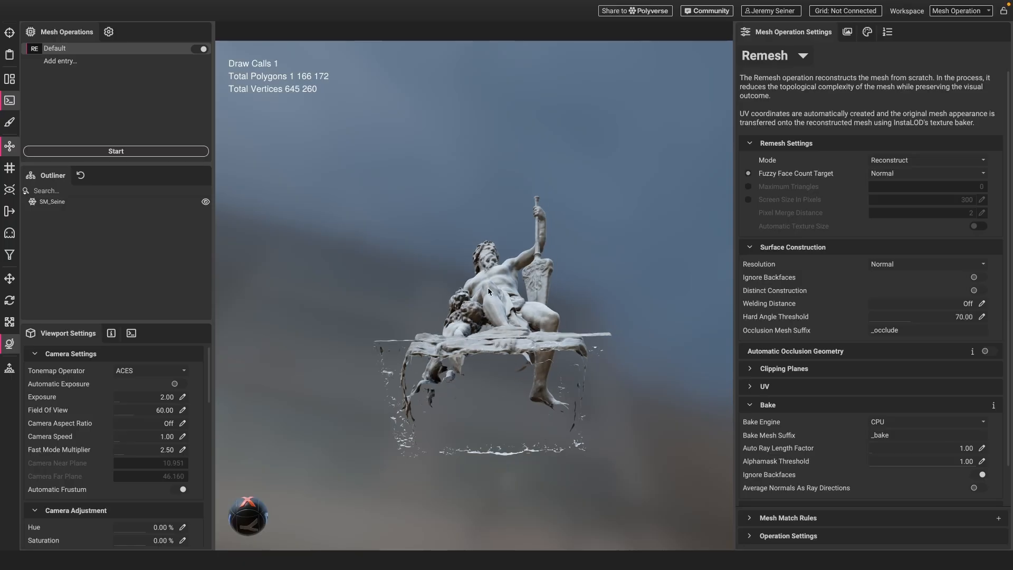
{"action": "left_click_drag", "start_coordinate": [487, 287], "coordinate": [496, 325]}
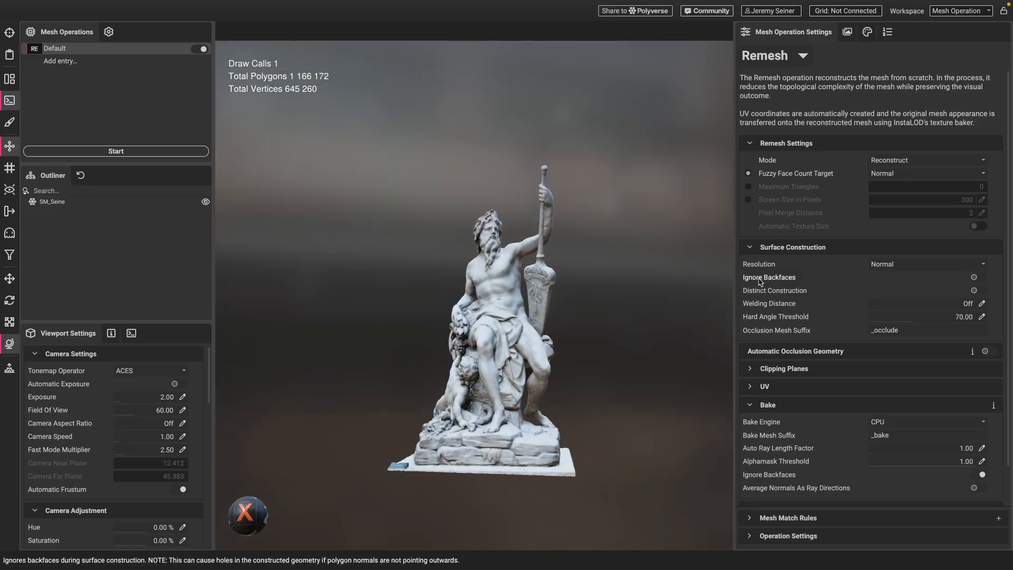
{"action": "left_click", "coordinate": [974, 277]}
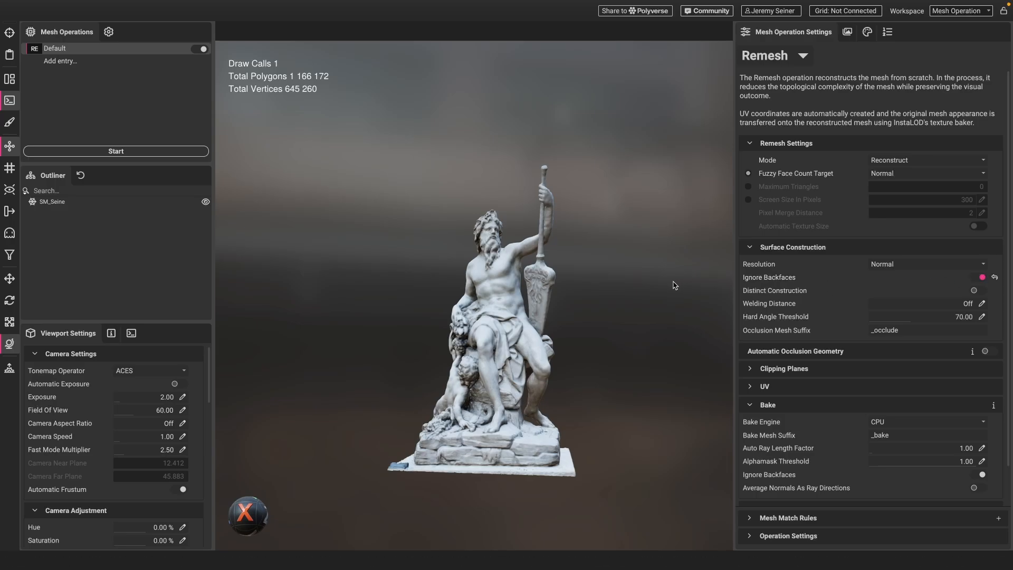
Step: Examine the statue's ragged base edge and hollow underside up close, with and without the selection wireframe
{"action": "scroll", "coordinate": [471, 456], "scroll_direction": "up", "scroll_amount": 10}
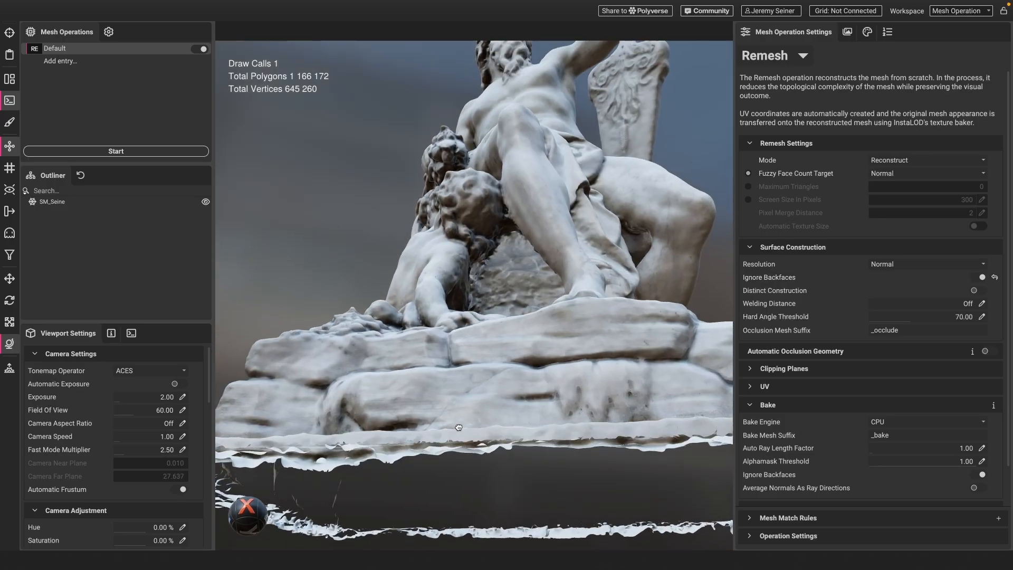
{"action": "left_click", "coordinate": [470, 435]}
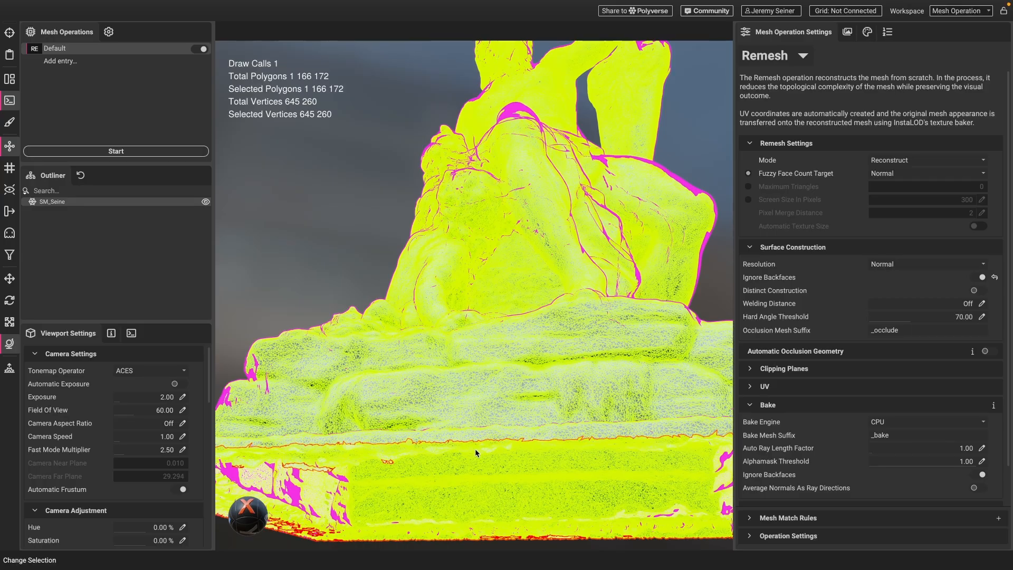
{"action": "left_click", "coordinate": [342, 283]}
{"action": "left_click_drag", "start_coordinate": [399, 400], "coordinate": [394, 382]}
{"action": "left_click_drag", "start_coordinate": [421, 414], "coordinate": [431, 359]}
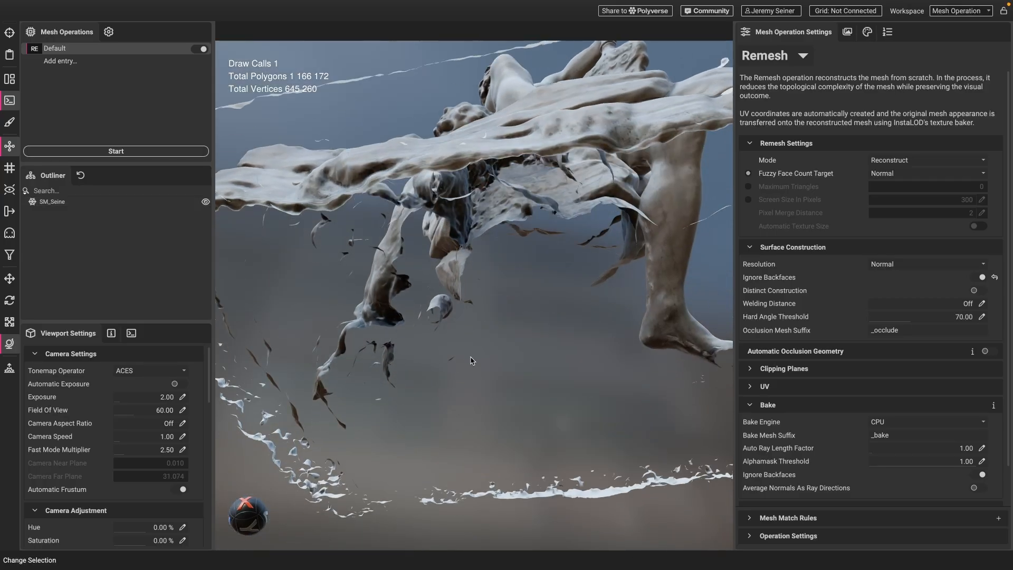
{"action": "scroll", "coordinate": [502, 372], "scroll_direction": "down", "scroll_amount": 6}
{"action": "left_click_drag", "start_coordinate": [507, 352], "coordinate": [507, 373]}
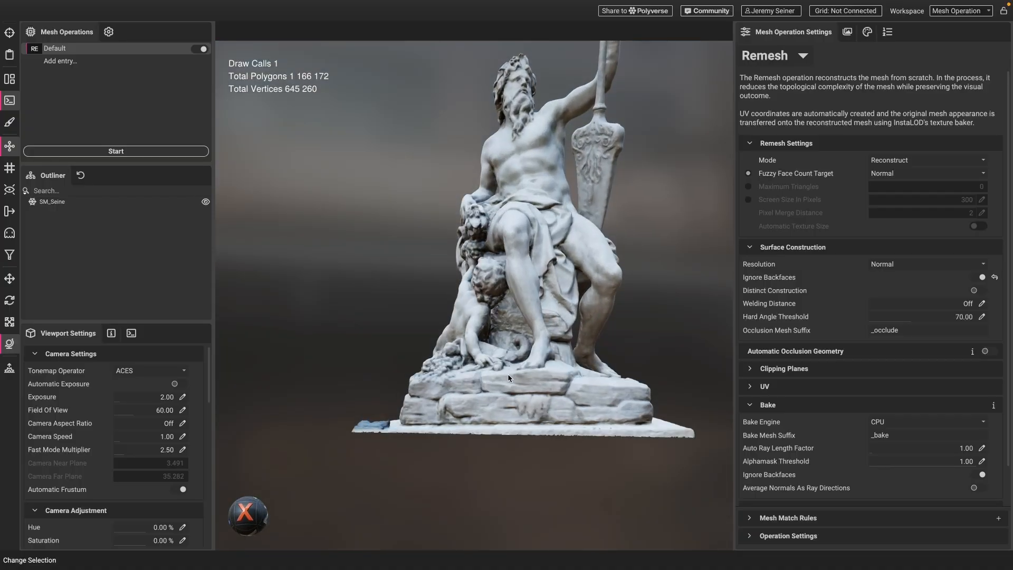
Step: Frame the whole statue and run the Remesh operation in Reconstruct mode with the Normal fuzzy face count target
{"action": "middle_click_drag", "start_coordinate": [508, 374], "coordinate": [505, 411]}
{"action": "scroll", "coordinate": [505, 390], "scroll_direction": "down", "scroll_amount": 2}
{"action": "left_click_drag", "start_coordinate": [514, 356], "coordinate": [485, 376]}
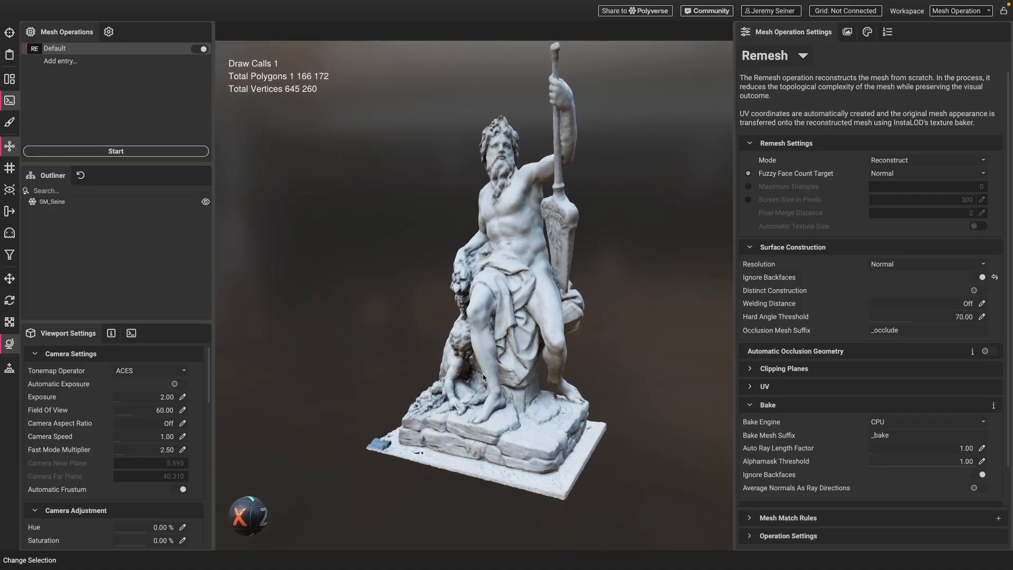
{"action": "left_click", "coordinate": [127, 153]}
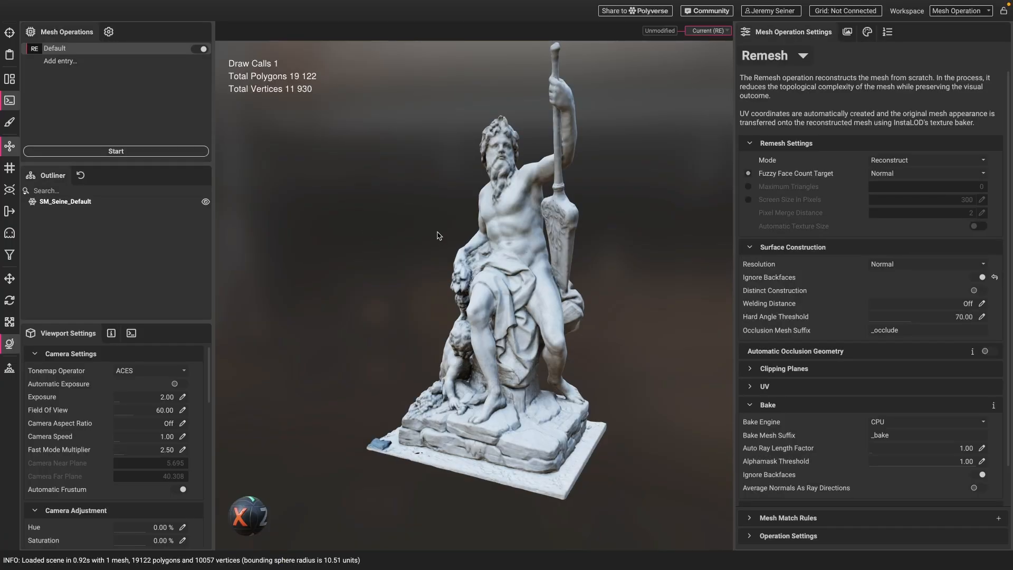
Step: Select the remeshed statue and examine its wireframe around the head, beard and chest
{"action": "left_click_drag", "start_coordinate": [437, 235], "coordinate": [437, 248]}
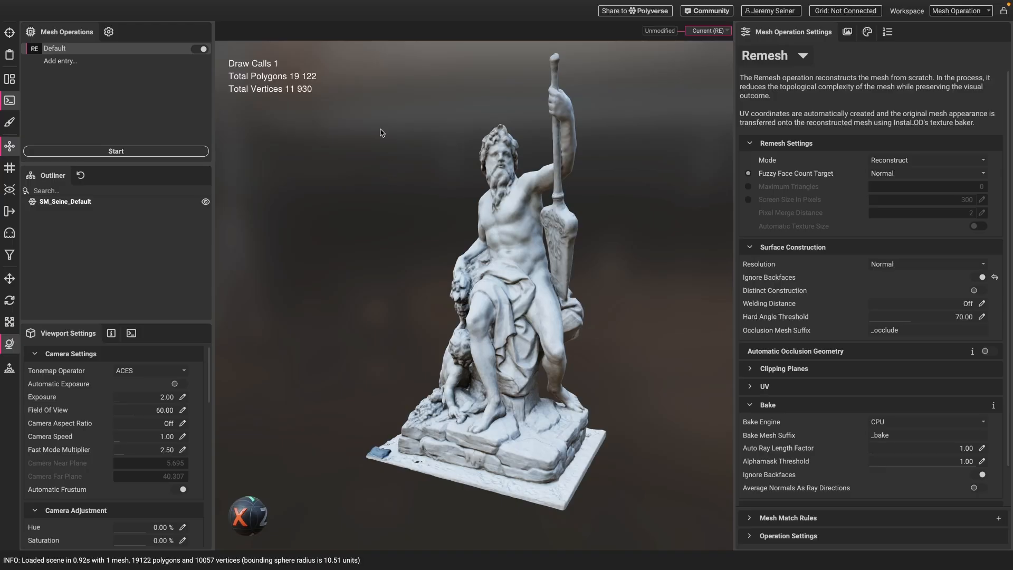
{"action": "left_click_drag", "start_coordinate": [469, 242], "coordinate": [498, 237]}
{"action": "scroll", "coordinate": [493, 174], "scroll_direction": "up", "scroll_amount": 2}
{"action": "left_click", "coordinate": [494, 174]}
{"action": "scroll", "coordinate": [493, 175], "scroll_direction": "up", "scroll_amount": 5}
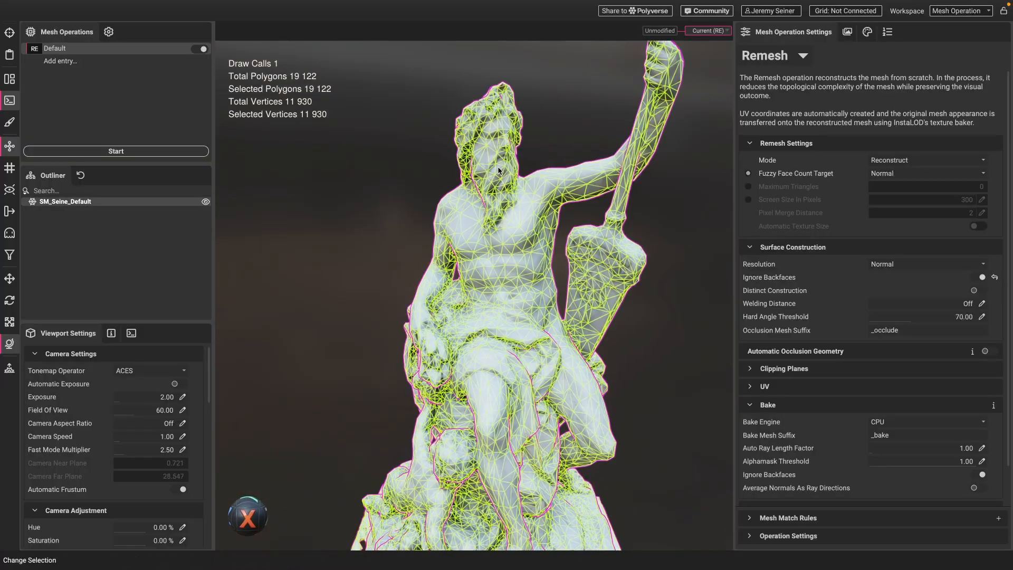
{"action": "mouse_move", "coordinate": [481, 176]}
{"action": "left_mouse_down"}
{"action": "mouse_move", "coordinate": [470, 178]}
{"action": "mouse_move", "coordinate": [494, 180]}
{"action": "left_mouse_up"}
{"action": "scroll", "coordinate": [491, 158], "scroll_direction": "up", "scroll_amount": 5}
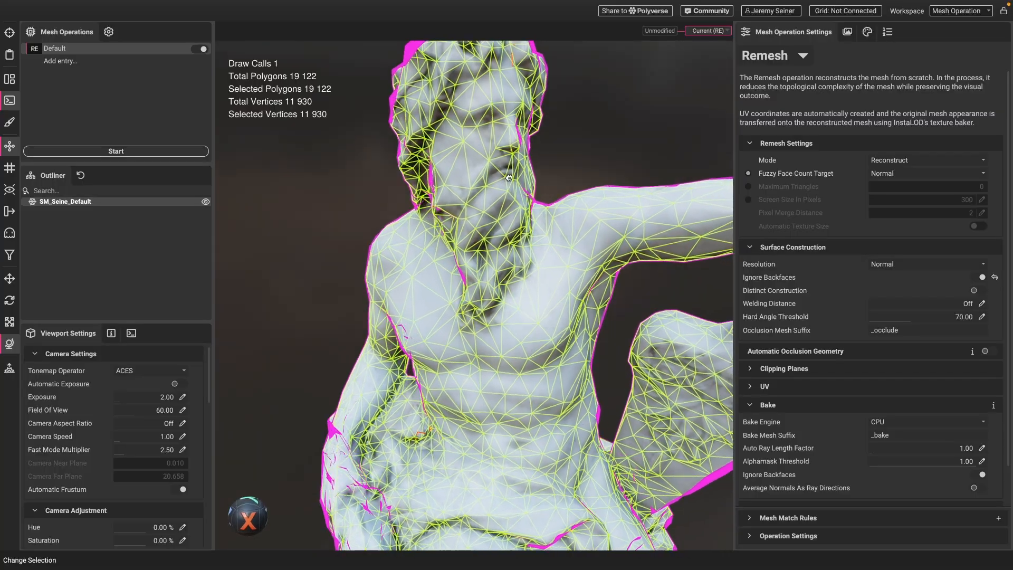
{"action": "scroll", "coordinate": [488, 132], "scroll_direction": "up", "scroll_amount": 5}
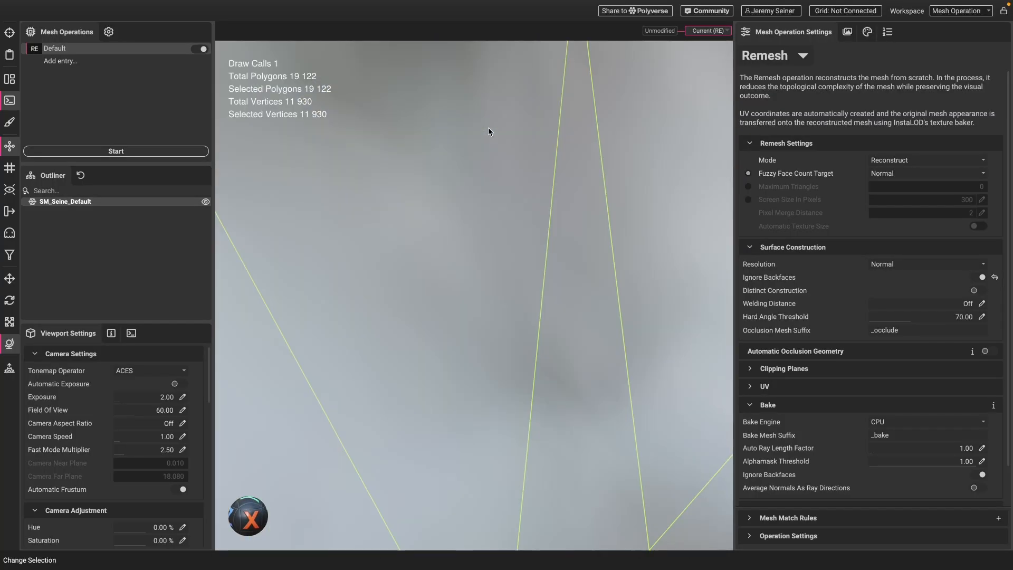
{"action": "scroll", "coordinate": [488, 132], "scroll_direction": "down", "scroll_amount": 5}
Step: Inspect the carved paddle blade under rotated lighting, comparing its baked detail with and without the wireframe
{"action": "left_click_drag", "start_coordinate": [486, 137], "coordinate": [532, 164]}
{"action": "right_click_drag", "start_coordinate": [532, 164], "coordinate": [520, 200]}
{"action": "middle_click_drag", "start_coordinate": [580, 306], "coordinate": [539, 245]}
{"action": "left_click_drag", "start_coordinate": [539, 248], "coordinate": [579, 244]}
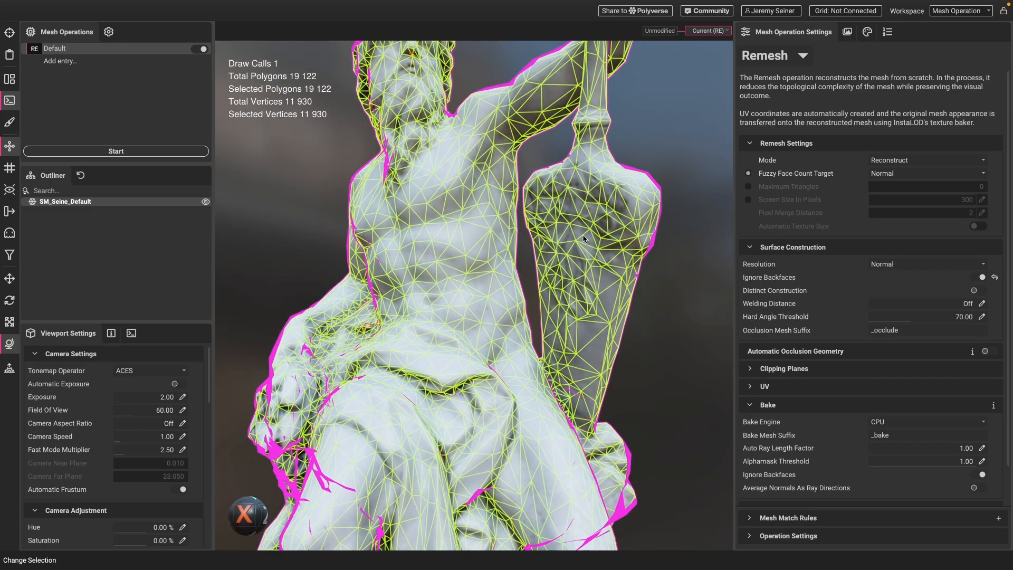
{"action": "middle_click_drag", "start_coordinate": [579, 244], "coordinate": [554, 211]}
{"action": "right_click_drag", "start_coordinate": [554, 211], "coordinate": [589, 206]}
{"action": "left_click_drag", "start_coordinate": [588, 205], "coordinate": [653, 262], "text": "shift"}
{"action": "left_click", "coordinate": [652, 262]}
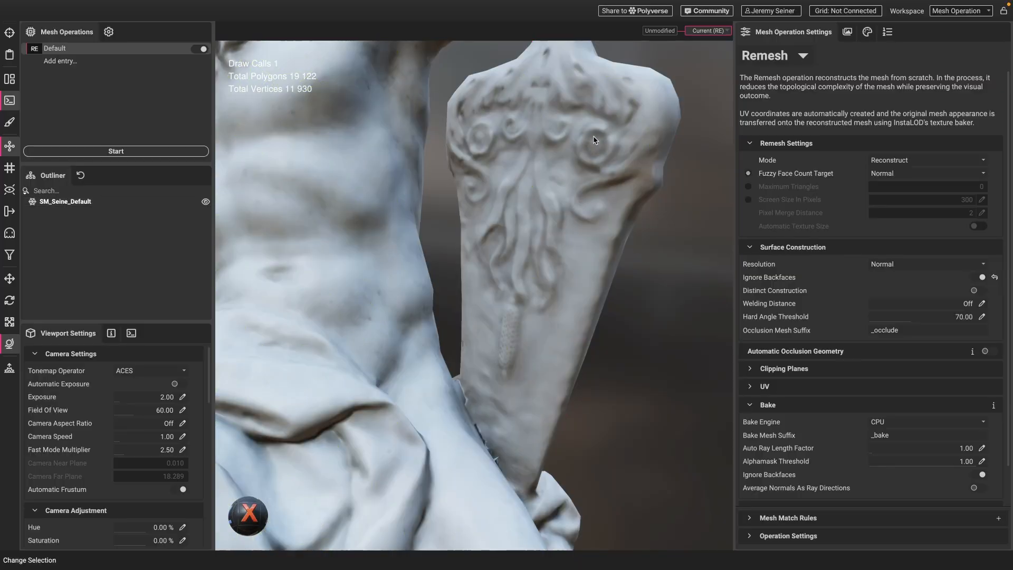
{"action": "left_click_drag", "start_coordinate": [626, 205], "coordinate": [589, 205], "text": "shift"}
{"action": "left_click", "coordinate": [580, 208]}
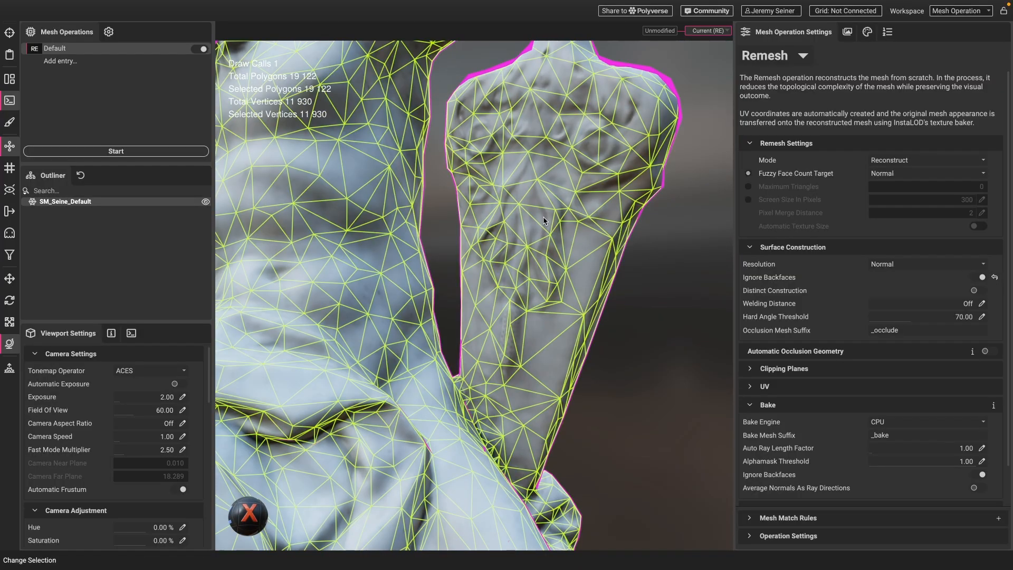
Step: Frame and deselect the remeshed statue, and examine the urn, grapes and child figure up close from the side
{"action": "key", "text": "f"}
{"action": "left_click_drag", "start_coordinate": [458, 325], "coordinate": [477, 301]}
{"action": "left_click", "coordinate": [480, 366]}
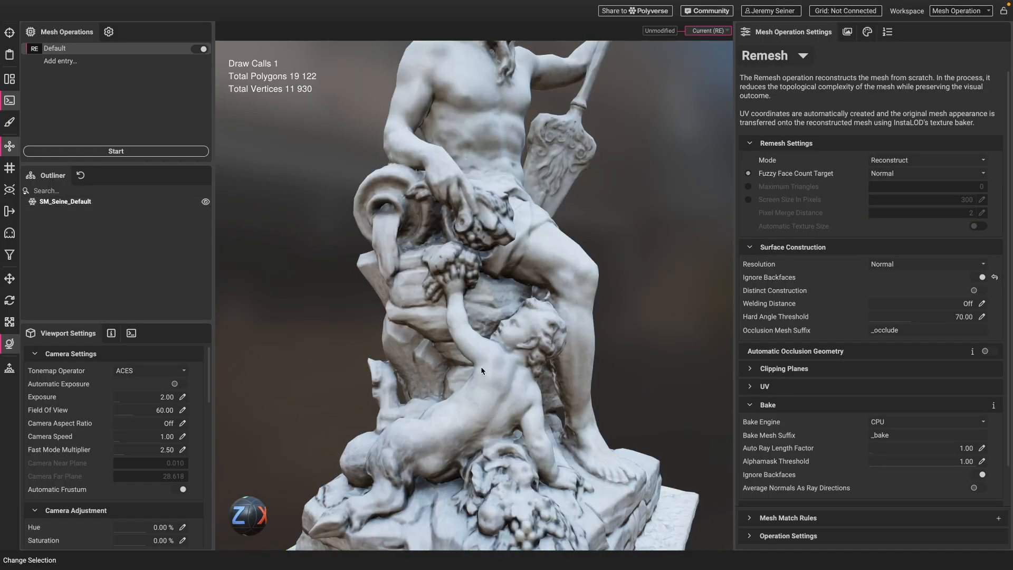
{"action": "scroll", "coordinate": [479, 367], "scroll_direction": "up", "scroll_amount": 5}
{"action": "left_click_drag", "start_coordinate": [479, 367], "coordinate": [497, 349]}
{"action": "scroll", "coordinate": [468, 261], "scroll_direction": "up", "scroll_amount": 3}
{"action": "left_click_drag", "start_coordinate": [469, 260], "coordinate": [456, 206]}
{"action": "mouse_move", "coordinate": [561, 369]}
{"action": "left_mouse_down"}
{"action": "mouse_move", "coordinate": [535, 372]}
{"action": "mouse_move", "coordinate": [542, 363]}
{"action": "left_mouse_up"}
{"action": "left_click_drag", "start_coordinate": [496, 312], "coordinate": [467, 352]}
{"action": "scroll", "coordinate": [499, 352], "scroll_direction": "down", "scroll_amount": 5}
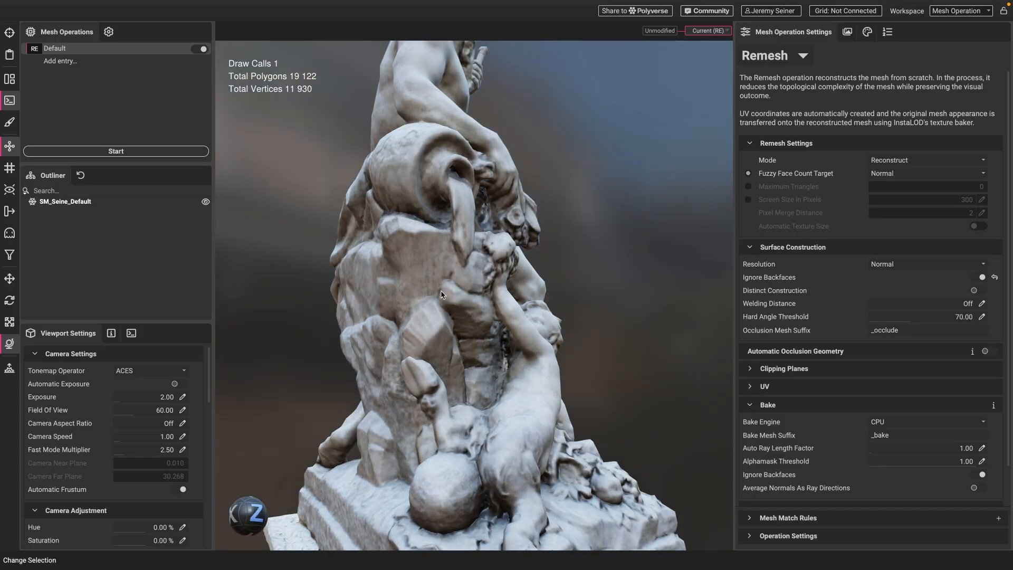
Step: Inspect the remeshed statue's open underside, selecting and deselecting the mesh to compare its wireframe
{"action": "scroll", "coordinate": [441, 291], "scroll_direction": "down", "scroll_amount": 5}
{"action": "left_click_drag", "start_coordinate": [441, 292], "coordinate": [472, 299]}
{"action": "scroll", "coordinate": [444, 299], "scroll_direction": "up", "scroll_amount": 3}
{"action": "left_click", "coordinate": [498, 305]}
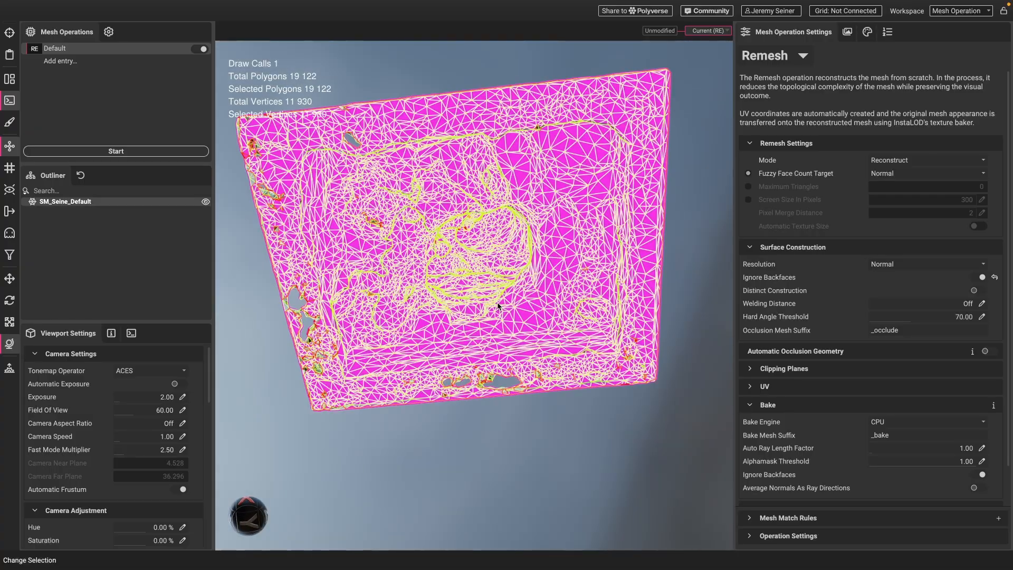
{"action": "left_click", "coordinate": [514, 432]}
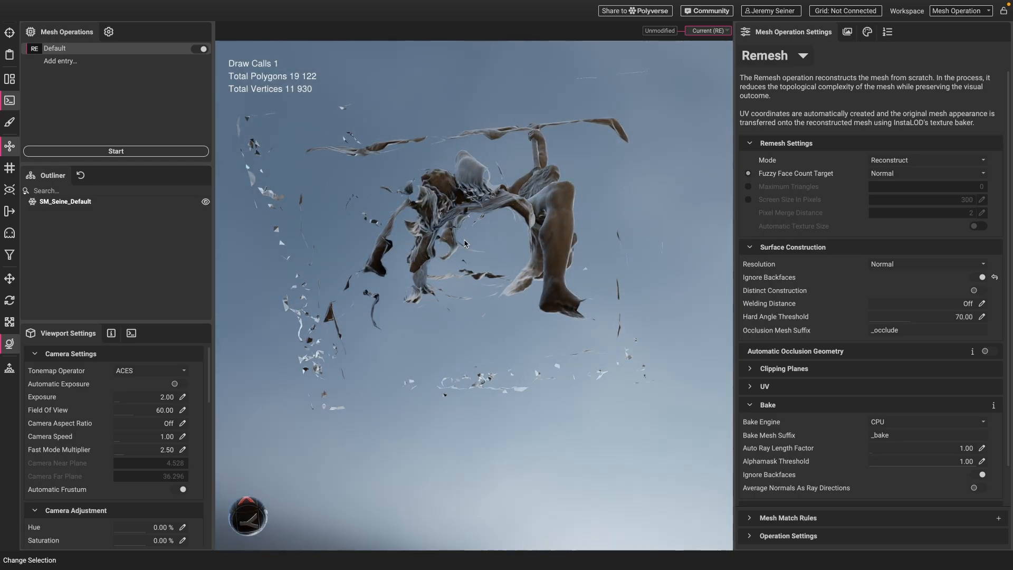
Step: Open the UV viewer, enlarge it vertically and select the remeshed statue to display its UVs
{"action": "left_click_drag", "start_coordinate": [464, 242], "coordinate": [485, 256]}
{"action": "middle_click_drag", "start_coordinate": [485, 254], "coordinate": [488, 311]}
{"action": "left_click_drag", "start_coordinate": [489, 311], "coordinate": [493, 249]}
{"action": "key", "text": "u"}
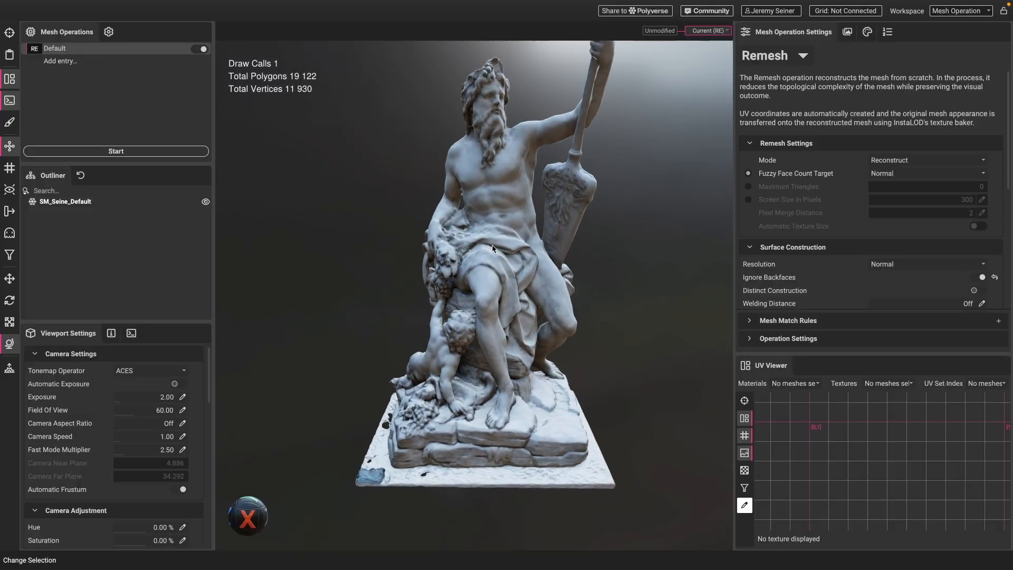
{"action": "left_click_drag", "start_coordinate": [871, 351], "coordinate": [871, 254]}
{"action": "left_click", "coordinate": [488, 268]}
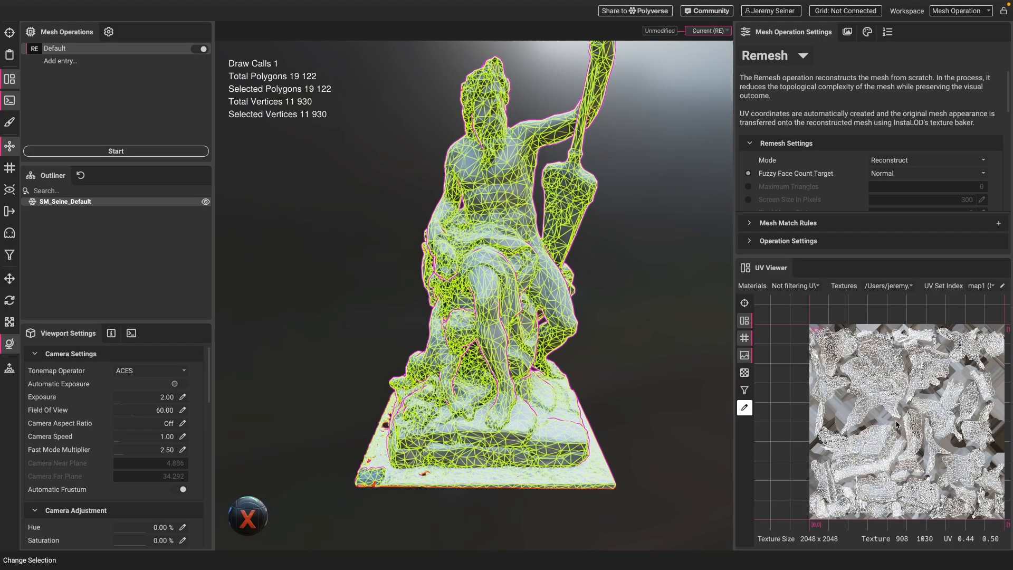
Step: Toggle the texture off and on in the UV viewer to examine the remeshed statue's UV islands
{"action": "middle_click_drag", "start_coordinate": [895, 421], "coordinate": [859, 401]}
{"action": "left_click", "coordinate": [744, 355]}
{"action": "scroll", "coordinate": [826, 389], "scroll_direction": "up", "scroll_amount": 2}
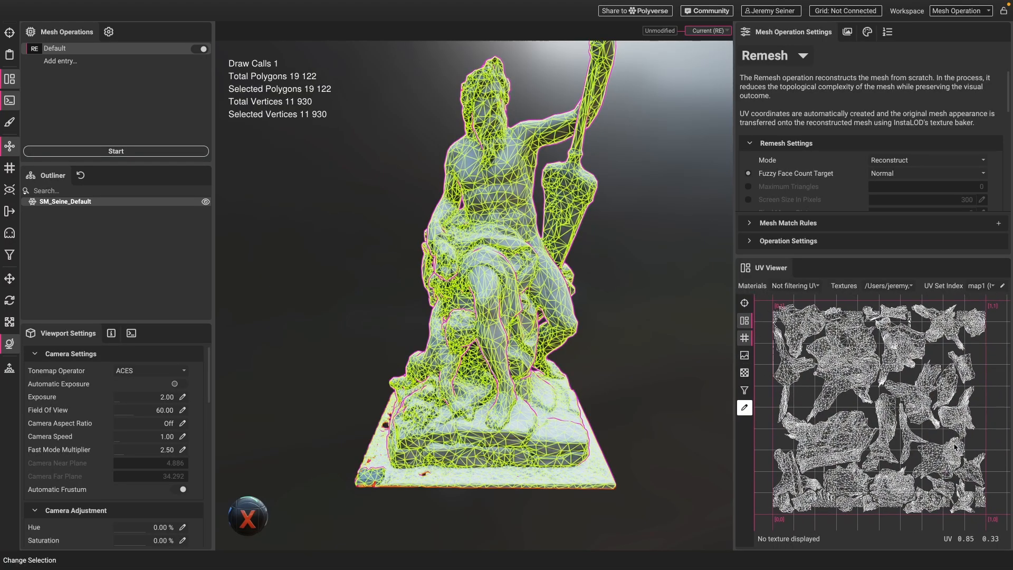
{"action": "scroll", "coordinate": [827, 367], "scroll_direction": "up", "scroll_amount": 1}
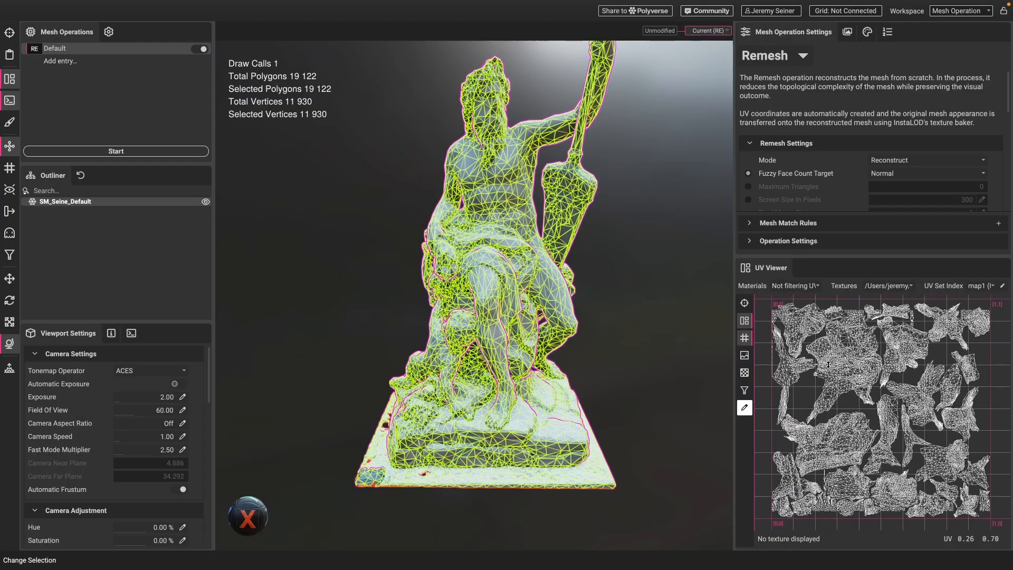
{"action": "left_click", "coordinate": [745, 355]}
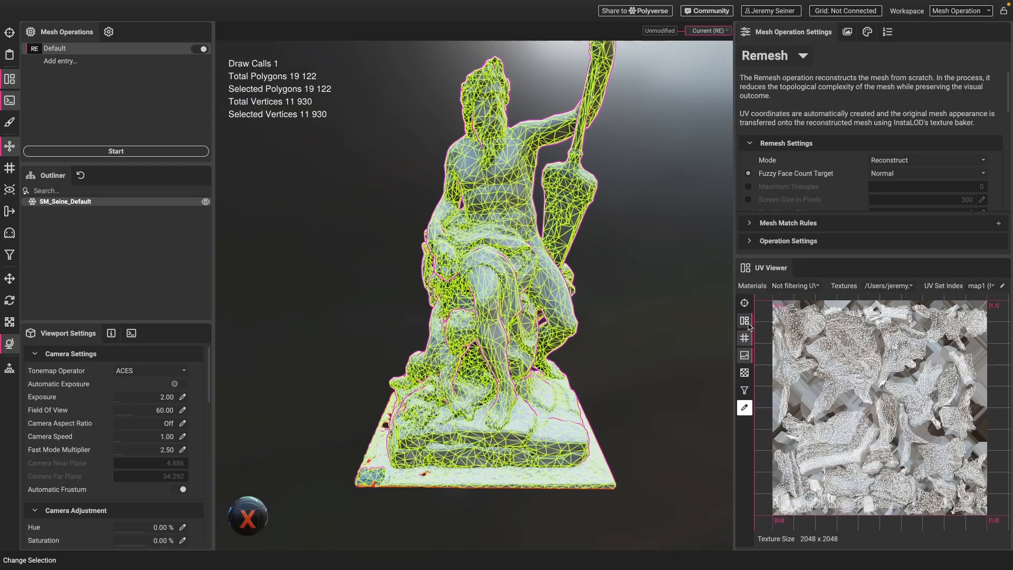
Step: Display the SM_Seine_NormalObject texture with the UV layout hidden, and examine the baked normals up close
{"action": "left_click", "coordinate": [880, 287]}
{"action": "left_click", "coordinate": [873, 300]}
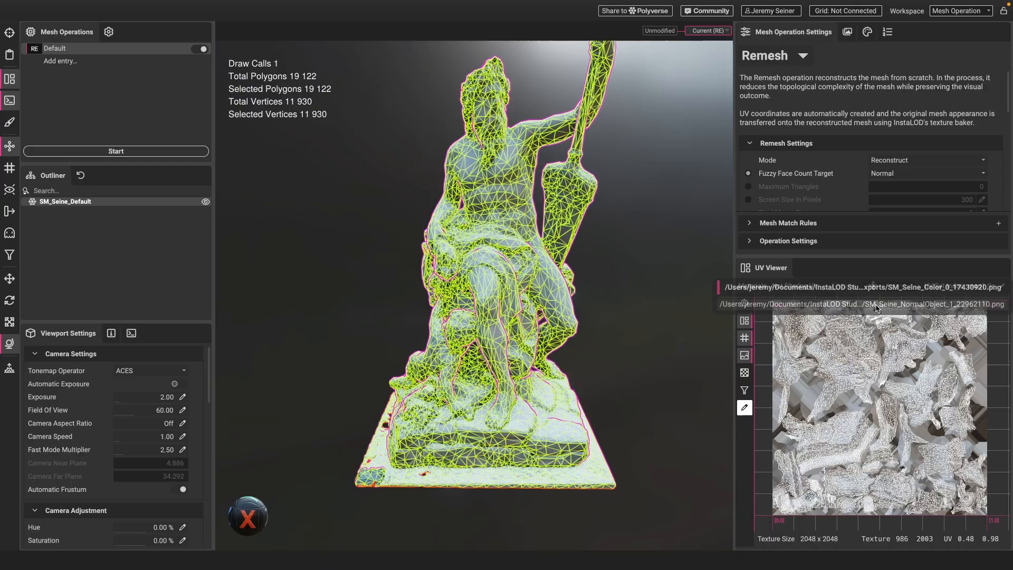
{"action": "left_click", "coordinate": [746, 320]}
{"action": "scroll", "coordinate": [862, 395], "scroll_direction": "up", "scroll_amount": 2}
{"action": "middle_click_drag", "start_coordinate": [863, 416], "coordinate": [849, 363]}
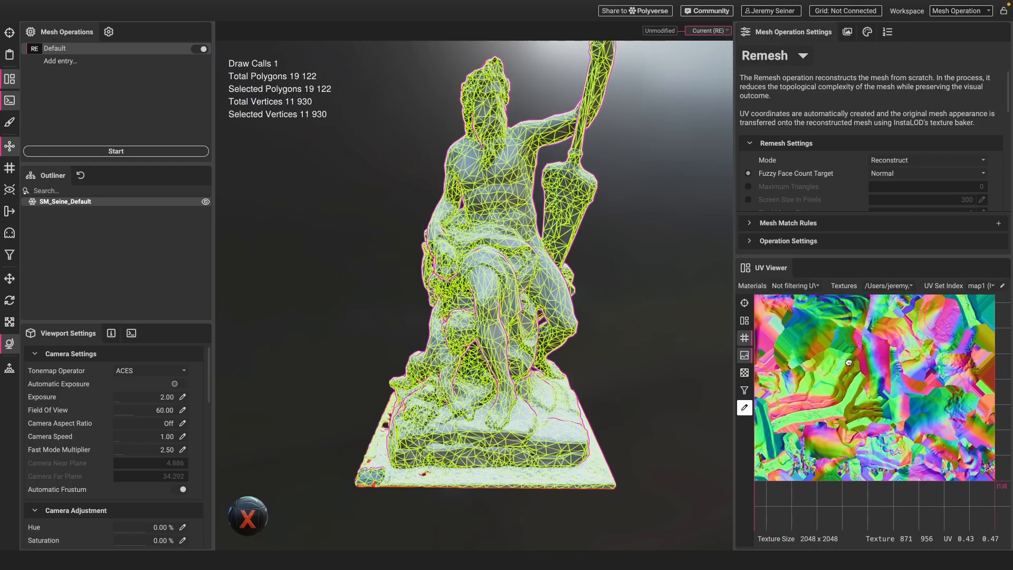
{"action": "scroll", "coordinate": [891, 451], "scroll_direction": "up", "scroll_amount": 3}
{"action": "middle_click_drag", "start_coordinate": [887, 451], "coordinate": [874, 427]}
{"action": "scroll", "coordinate": [875, 424], "scroll_direction": "down", "scroll_amount": 4}
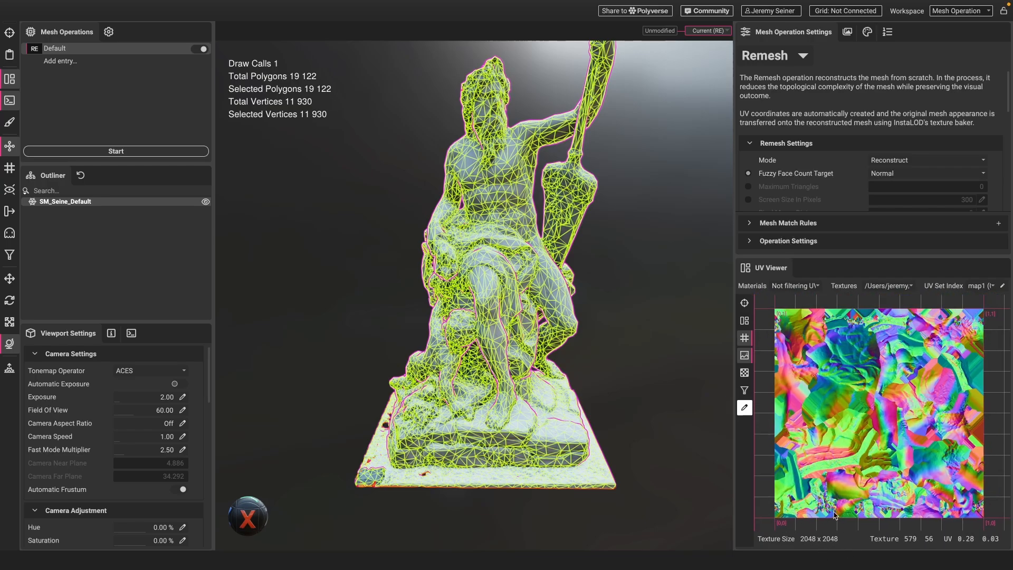
Step: Deselect the remeshed statue and review the whole model from an angled front view
{"action": "left_click", "coordinate": [686, 393]}
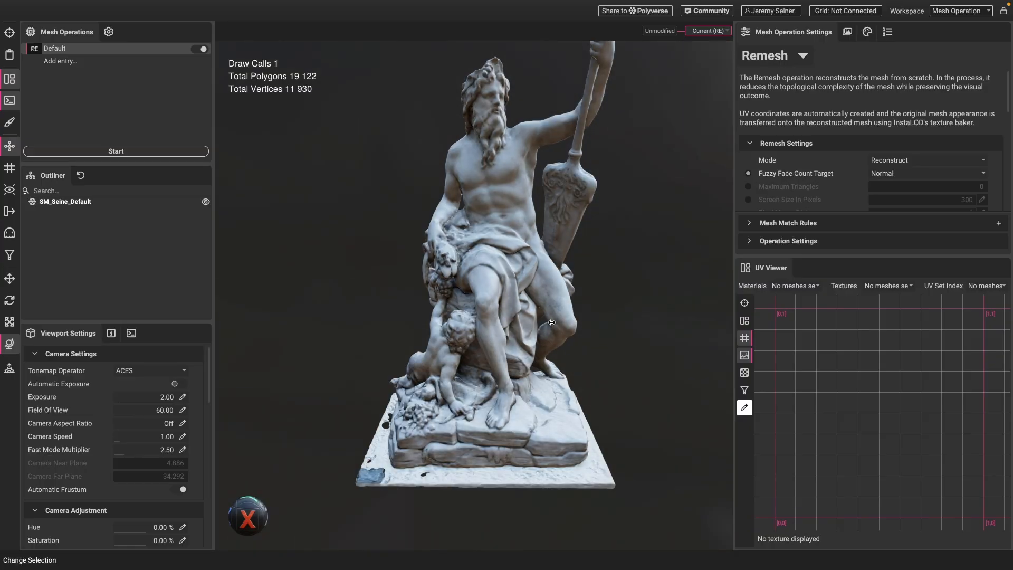
{"action": "left_click_drag", "start_coordinate": [457, 325], "coordinate": [453, 324]}
{"action": "mouse_move", "coordinate": [503, 289]}
{"action": "left_mouse_down"}
{"action": "mouse_move", "coordinate": [461, 292]}
{"action": "mouse_move", "coordinate": [518, 293]}
{"action": "left_mouse_up"}
{"action": "left_click", "coordinate": [518, 293]}
{"action": "left_click", "coordinate": [652, 191]}
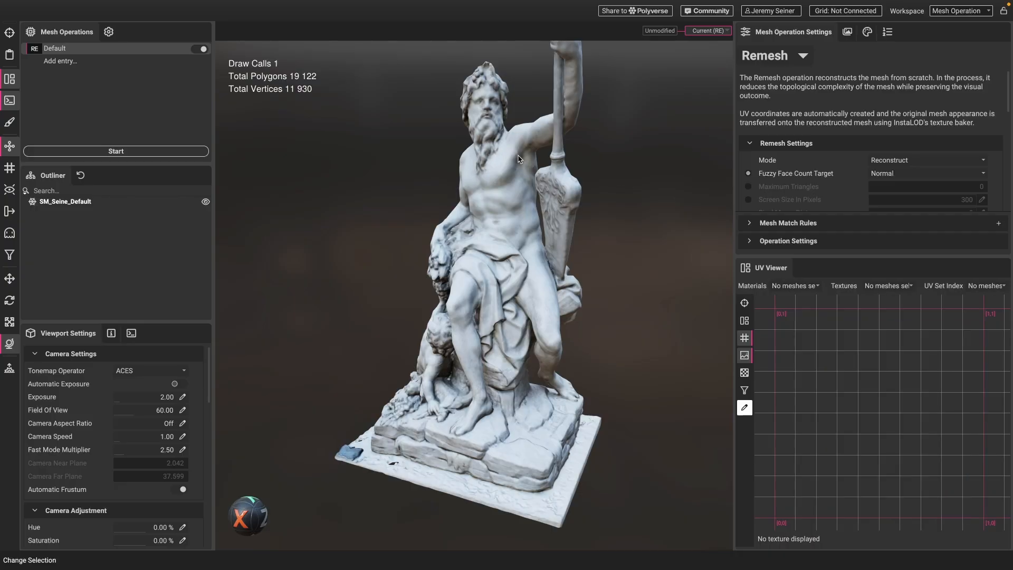
Step: Return the scene to the unmodified SM_Seine scan, deleting the timeline history while keeping the current mesh operation profile
{"action": "scroll", "coordinate": [505, 179], "scroll_direction": "up", "scroll_amount": 5}
{"action": "scroll", "coordinate": [505, 198], "scroll_direction": "down", "scroll_amount": 5}
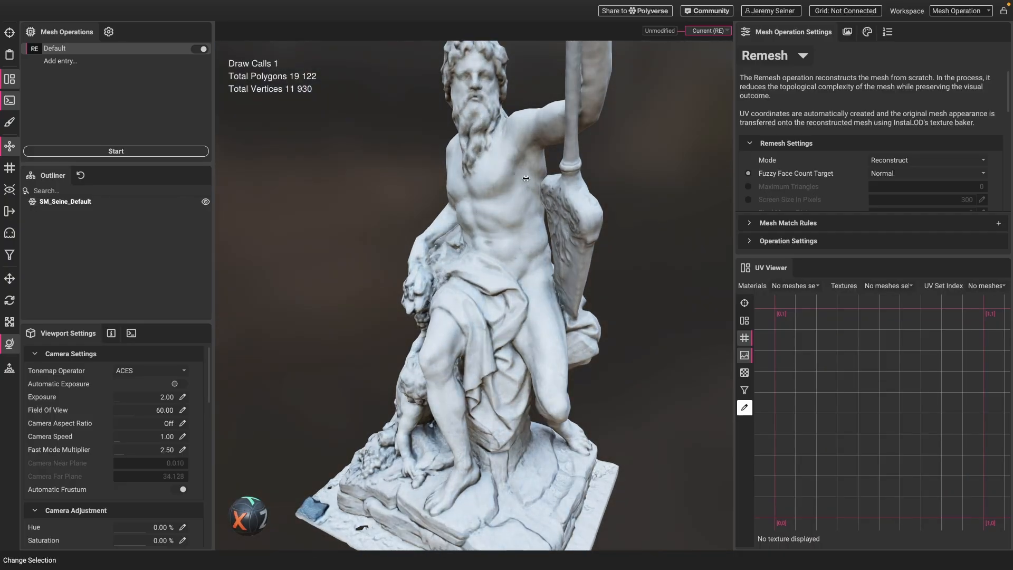
{"action": "left_click_drag", "start_coordinate": [484, 259], "coordinate": [507, 243]}
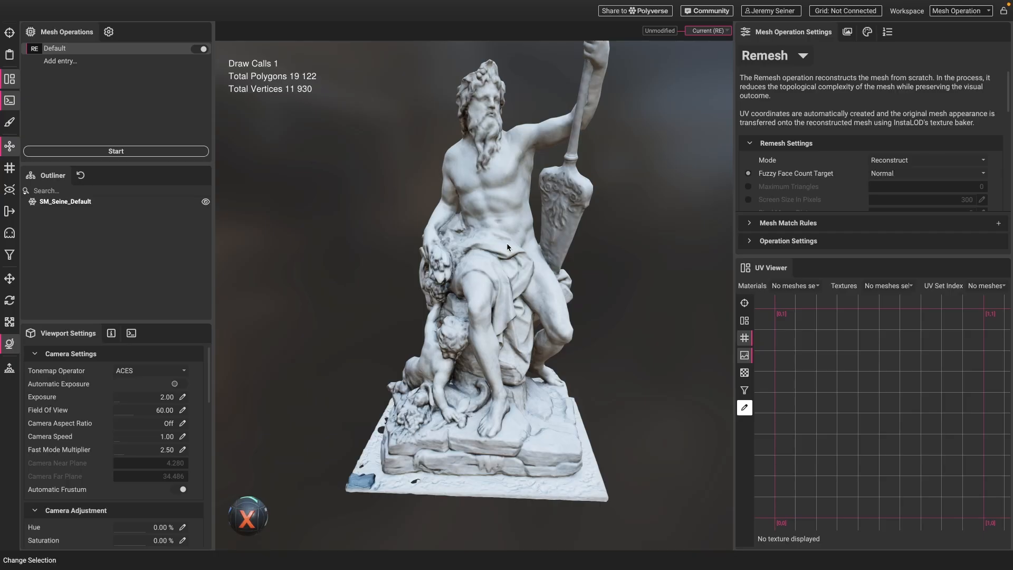
{"action": "left_click_drag", "start_coordinate": [382, 427], "coordinate": [395, 443]}
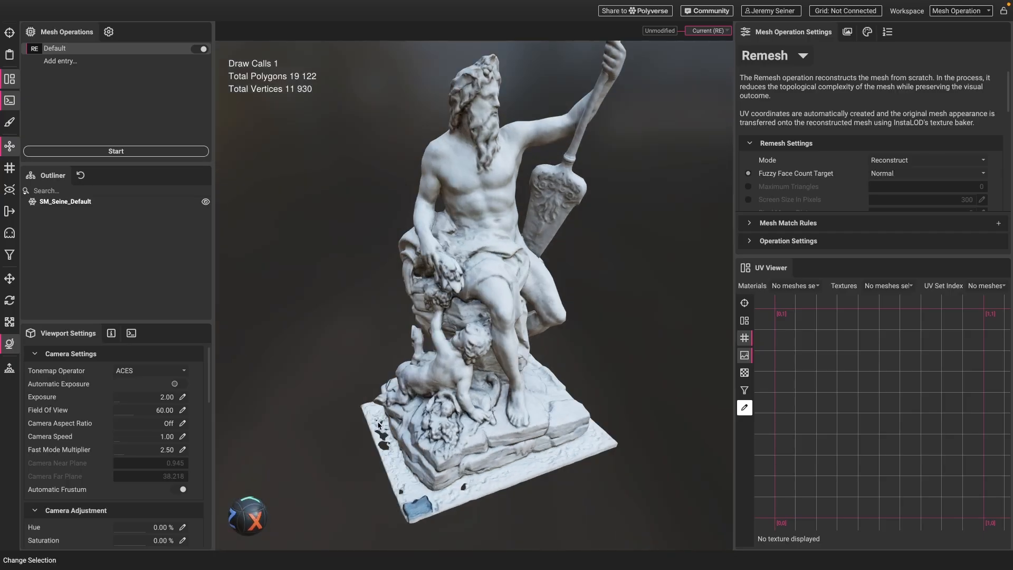
{"action": "left_click_drag", "start_coordinate": [510, 488], "coordinate": [458, 465]}
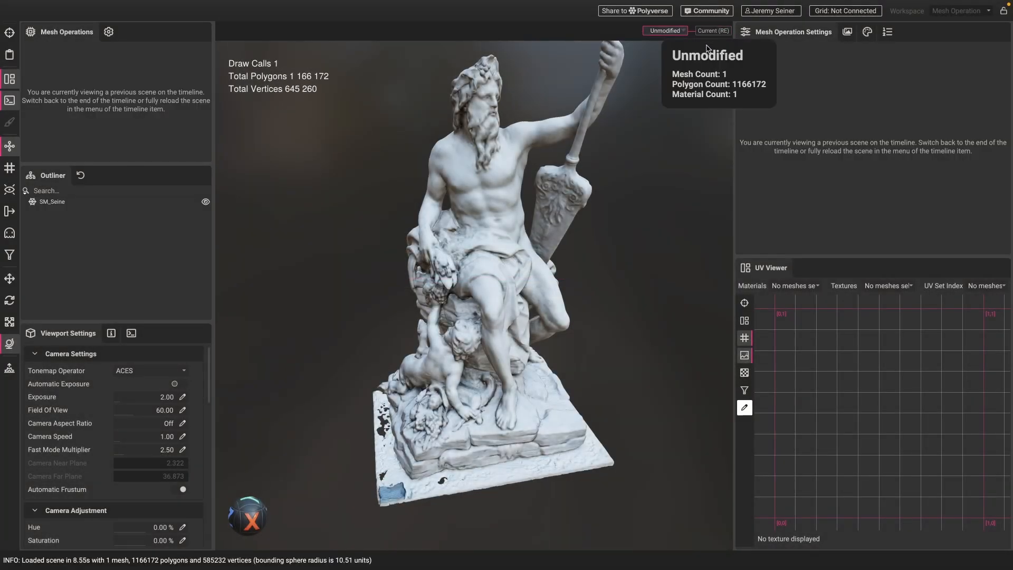
{"action": "left_click", "coordinate": [665, 30]}
{"action": "left_click", "coordinate": [691, 57]}
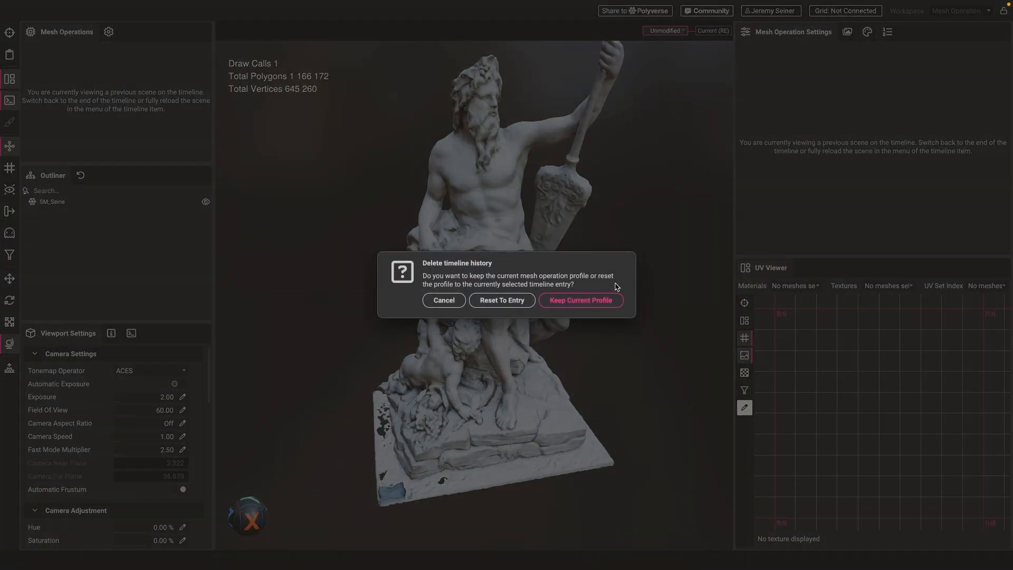
{"action": "left_click", "coordinate": [611, 299]}
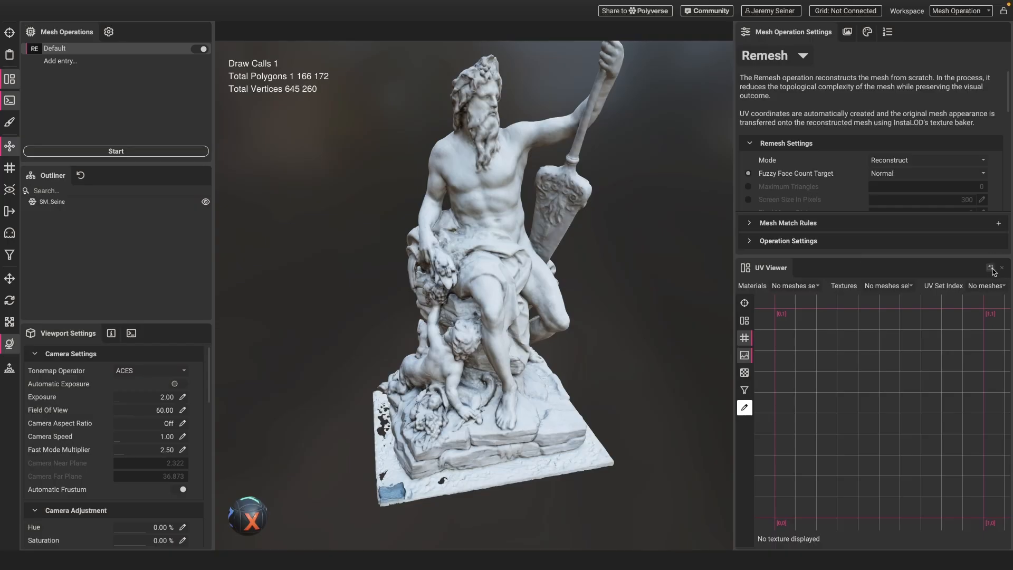
Step: Close the UV viewer and turn off Ignore Backfaces in the Remesh surface construction settings
{"action": "left_click", "coordinate": [991, 268]}
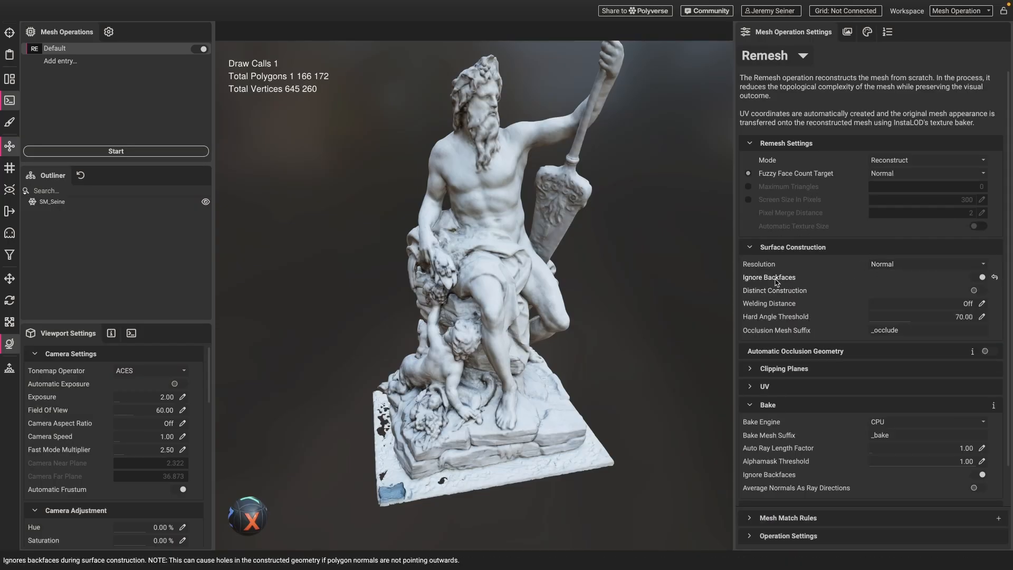
{"action": "left_click", "coordinate": [984, 280]}
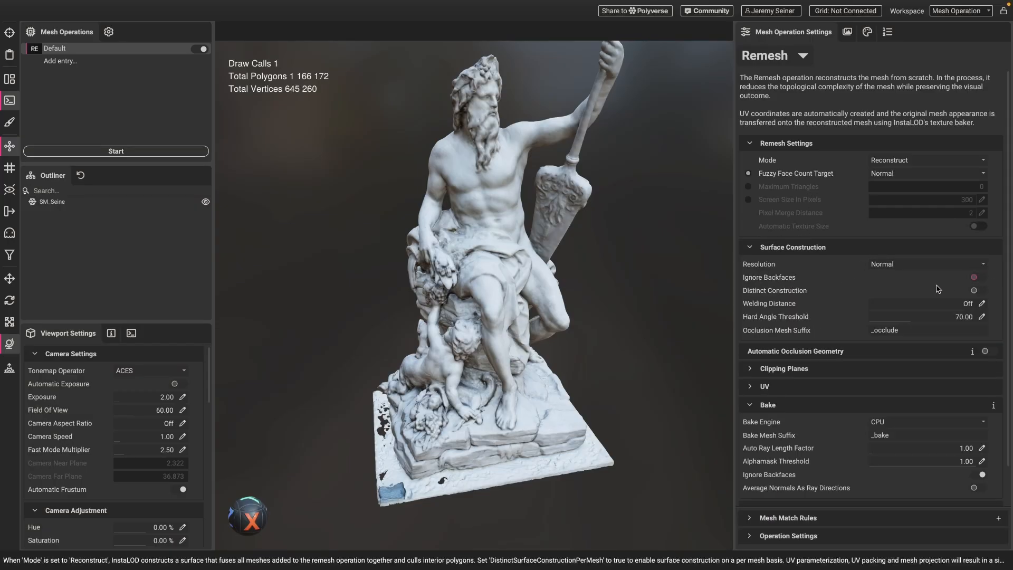
Step: Add a clipping plane to the Remesh operation and lower it to a distance of about -2.299 near the statue's base
{"action": "left_click", "coordinate": [807, 369]}
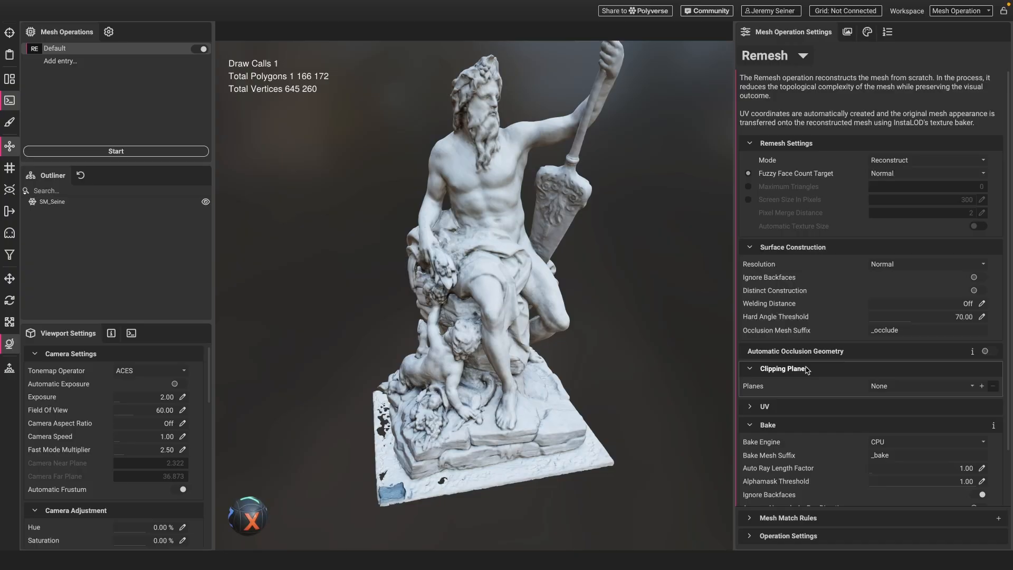
{"action": "left_click", "coordinate": [981, 386]}
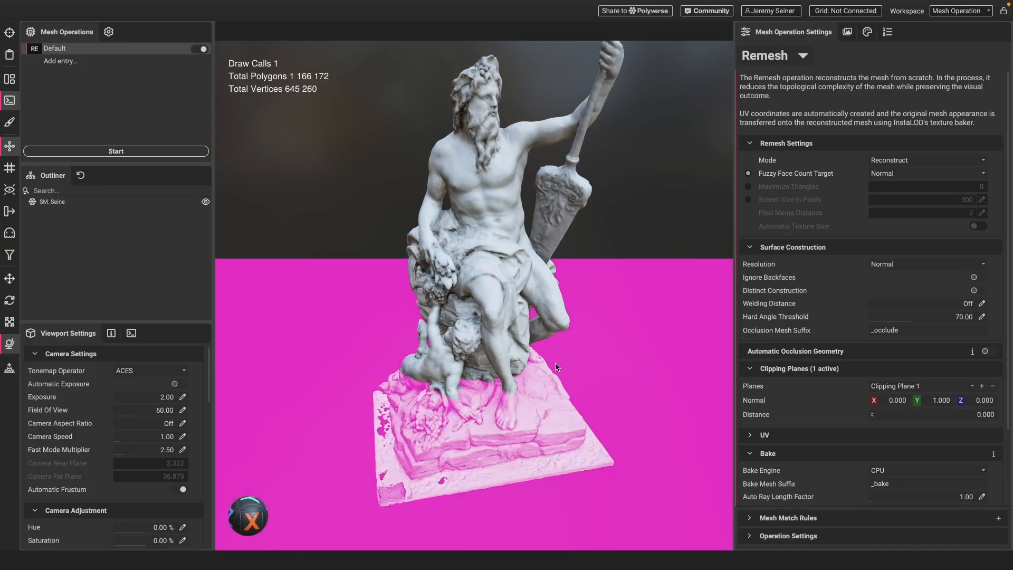
{"action": "left_click_drag", "start_coordinate": [557, 367], "coordinate": [509, 375]}
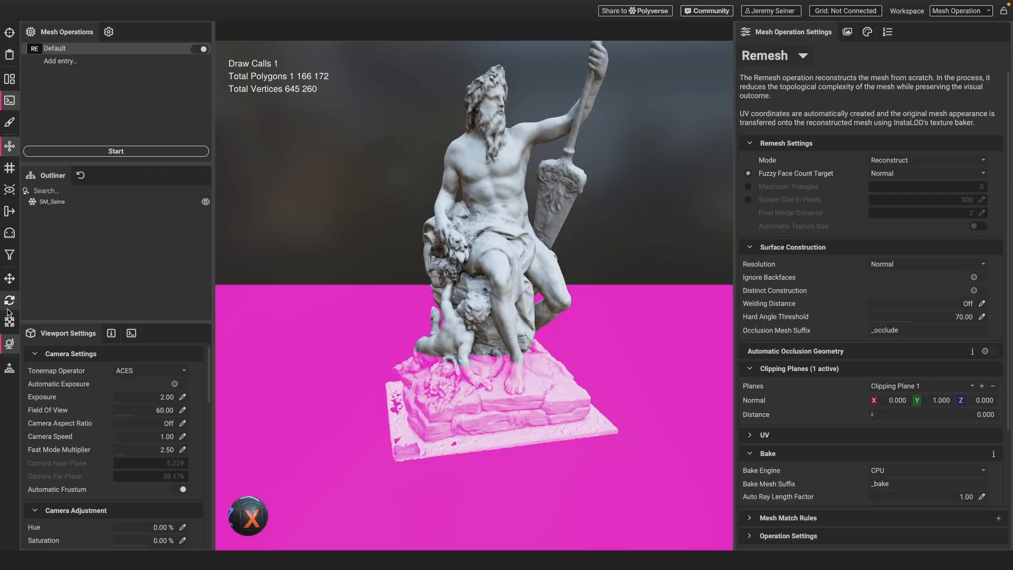
{"action": "left_click_drag", "start_coordinate": [486, 372], "coordinate": [497, 332]}
{"action": "left_click_drag", "start_coordinate": [489, 258], "coordinate": [451, 359]}
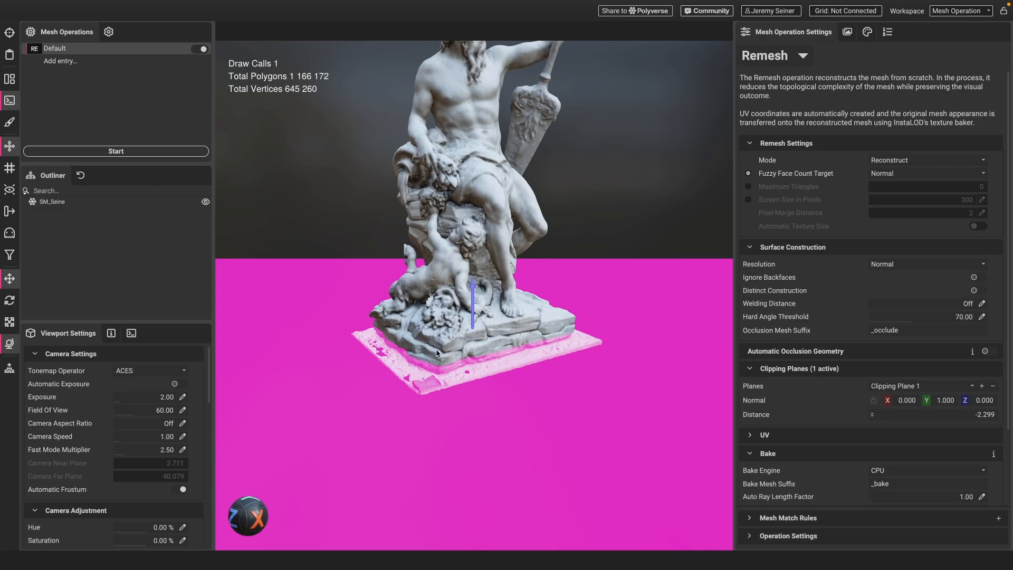
Step: Lower the clipping plane to a distance of about -2.479, near the bottom edge of the stone plinth
{"action": "mouse_move", "coordinate": [439, 353]}
{"action": "left_mouse_down"}
{"action": "mouse_move", "coordinate": [441, 328]}
{"action": "mouse_move", "coordinate": [438, 350]}
{"action": "left_mouse_up"}
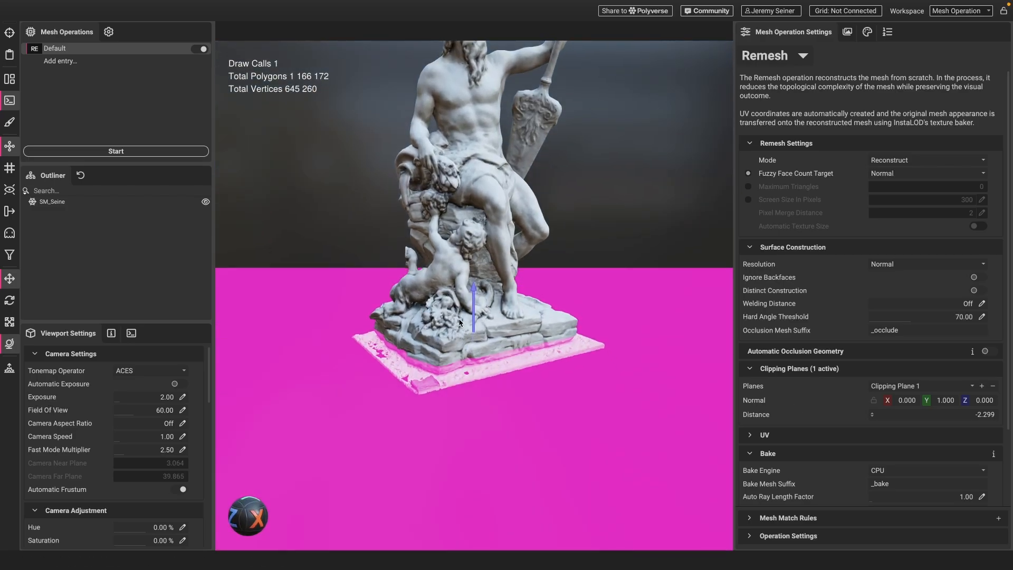
{"action": "scroll", "coordinate": [458, 323], "scroll_direction": "up", "scroll_amount": 2}
{"action": "middle_click_drag", "start_coordinate": [499, 293], "coordinate": [502, 280]}
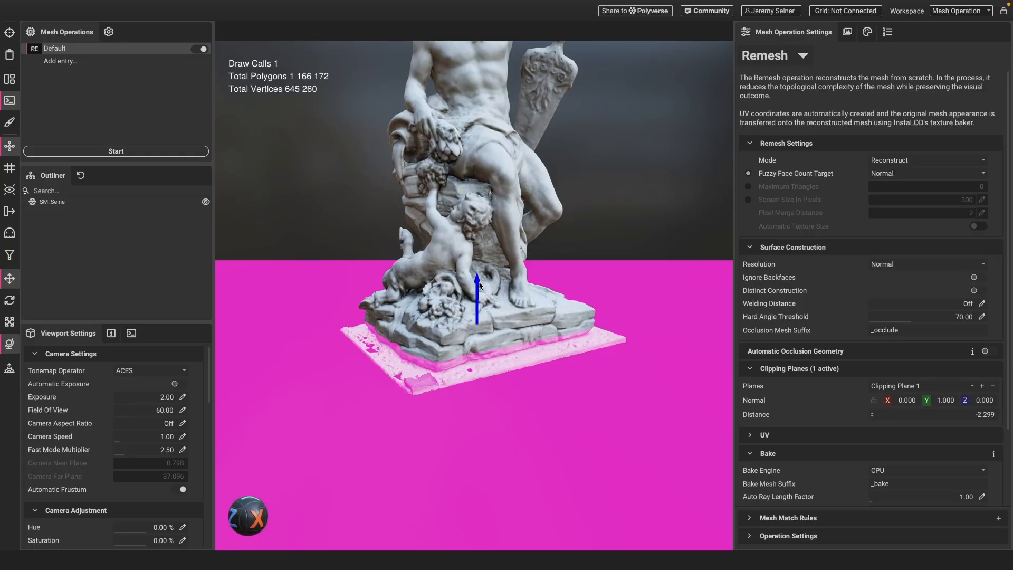
{"action": "left_click_drag", "start_coordinate": [476, 306], "coordinate": [357, 338]}
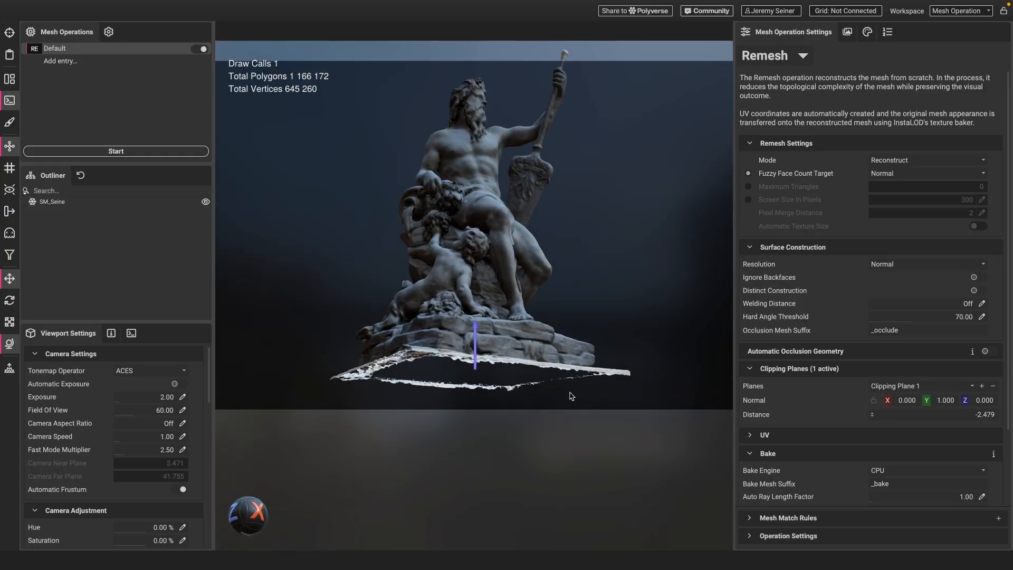
Step: Check the clipping plane's cut around the base from below and above, and run the Remesh operation
{"action": "left_click_drag", "start_coordinate": [518, 391], "coordinate": [458, 344]}
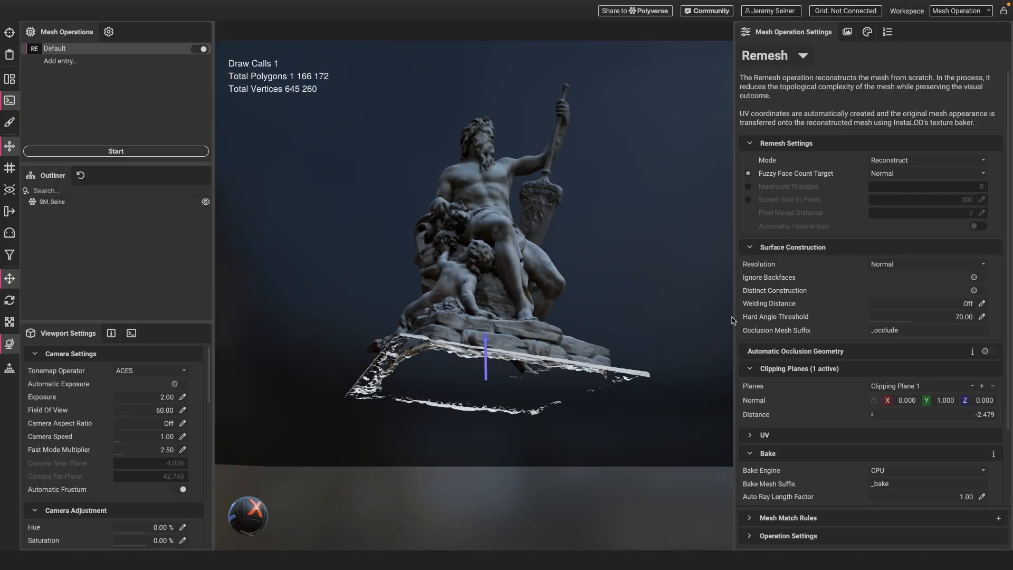
{"action": "left_click_drag", "start_coordinate": [539, 368], "coordinate": [525, 393]}
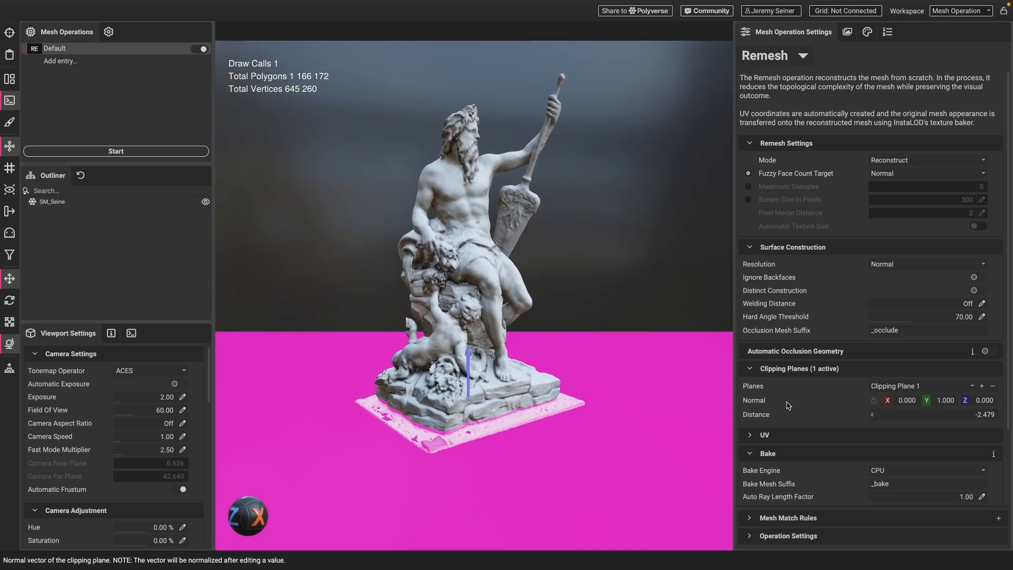
{"action": "left_click_drag", "start_coordinate": [526, 335], "coordinate": [507, 346]}
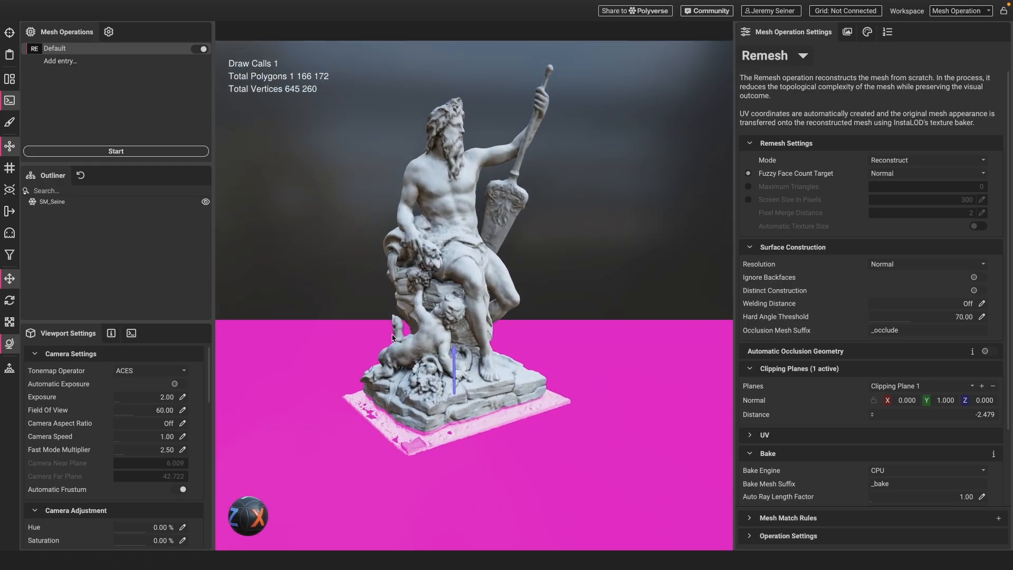
{"action": "left_click_drag", "start_coordinate": [392, 338], "coordinate": [406, 286]}
{"action": "left_click_drag", "start_coordinate": [437, 357], "coordinate": [427, 376]}
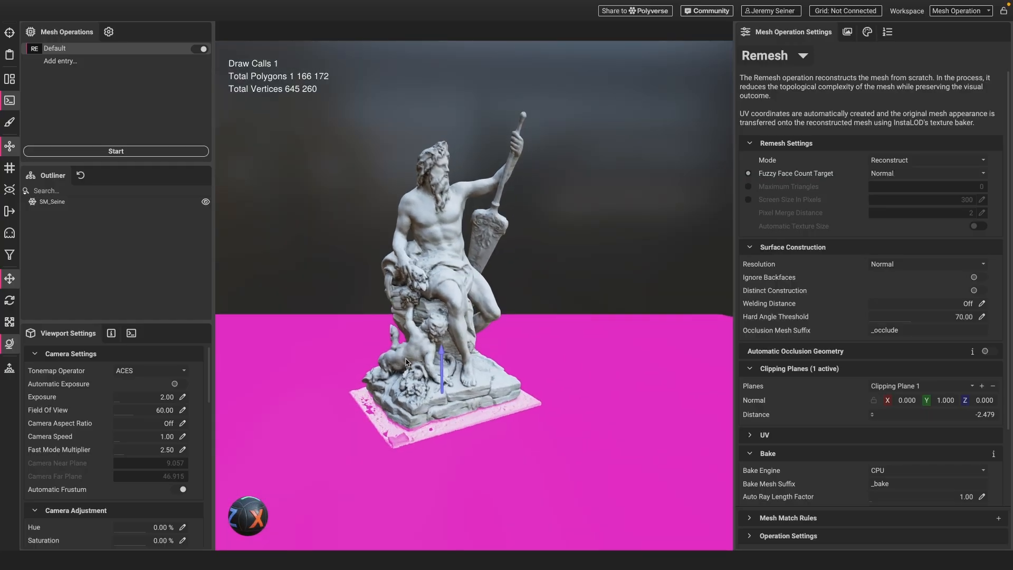
{"action": "left_click", "coordinate": [143, 153]}
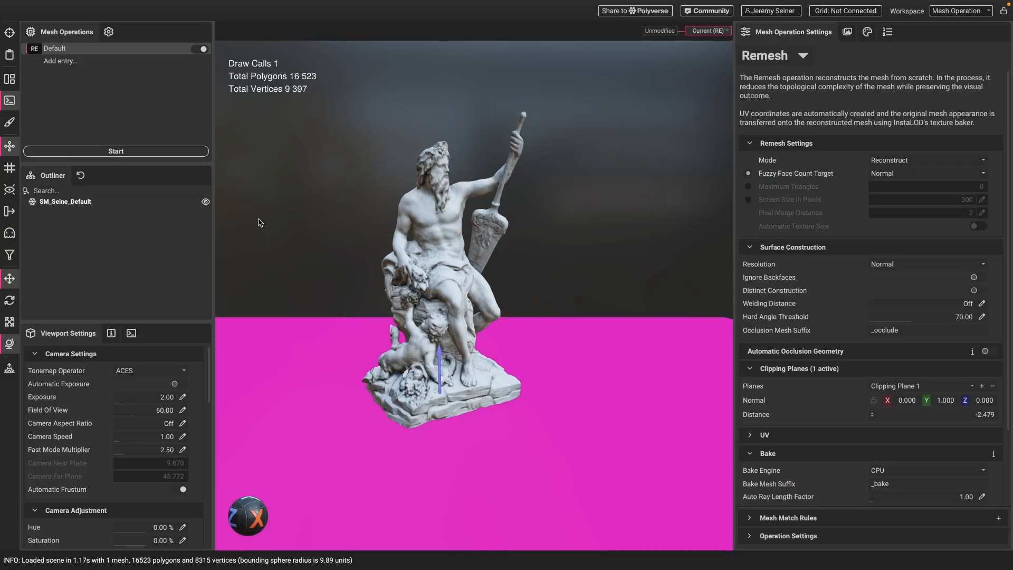
Step: Remove the clipping plane and examine the remeshed statue's trimmed base and overall shape from several angles
{"action": "left_click", "coordinate": [992, 385]}
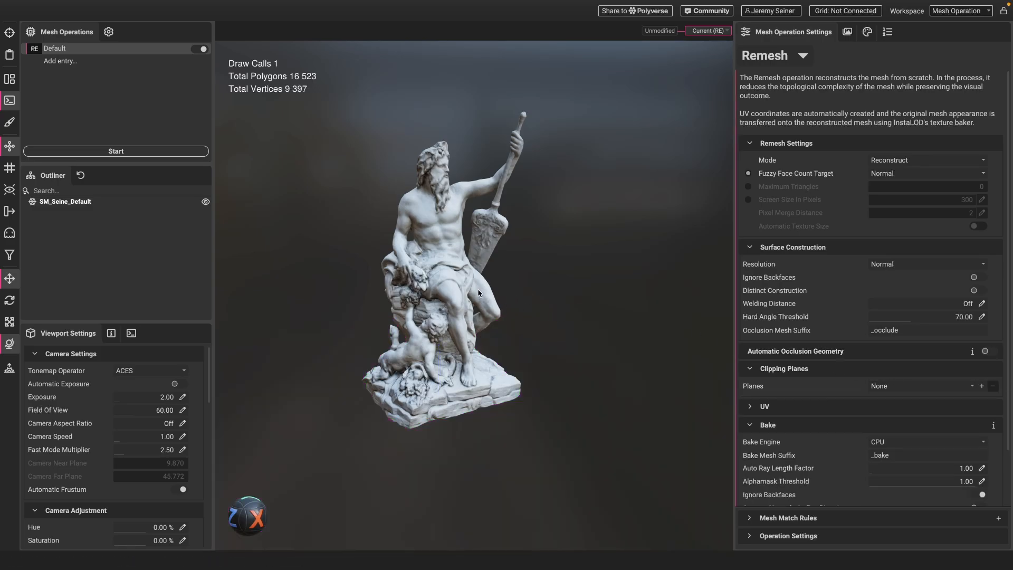
{"action": "left_click_drag", "start_coordinate": [477, 293], "coordinate": [377, 298]}
{"action": "scroll", "coordinate": [442, 372], "scroll_direction": "up", "scroll_amount": 5}
{"action": "left_click_drag", "start_coordinate": [428, 419], "coordinate": [442, 342]}
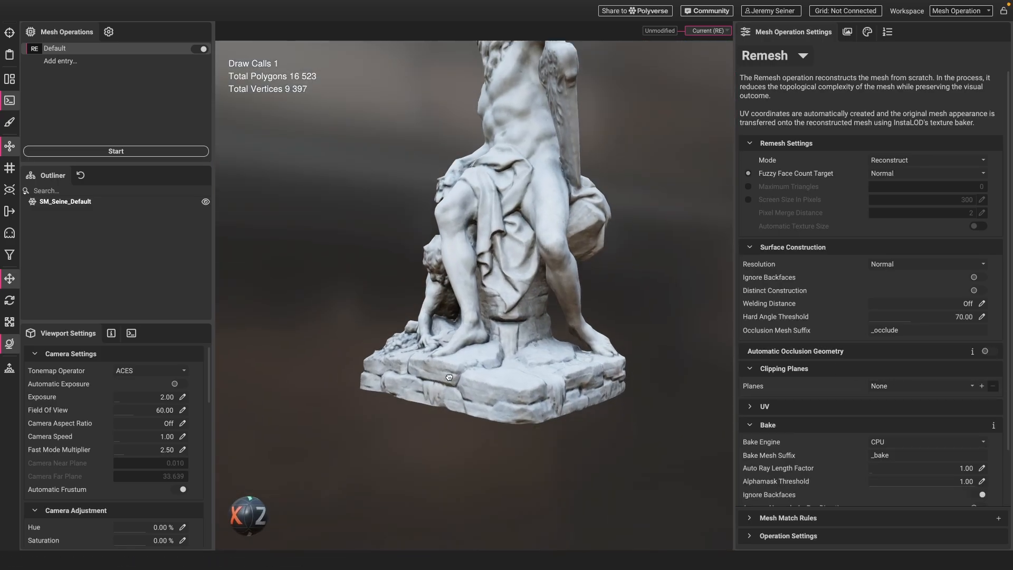
{"action": "scroll", "coordinate": [454, 364], "scroll_direction": "down", "scroll_amount": 5}
{"action": "scroll", "coordinate": [442, 352], "scroll_direction": "up", "scroll_amount": 5}
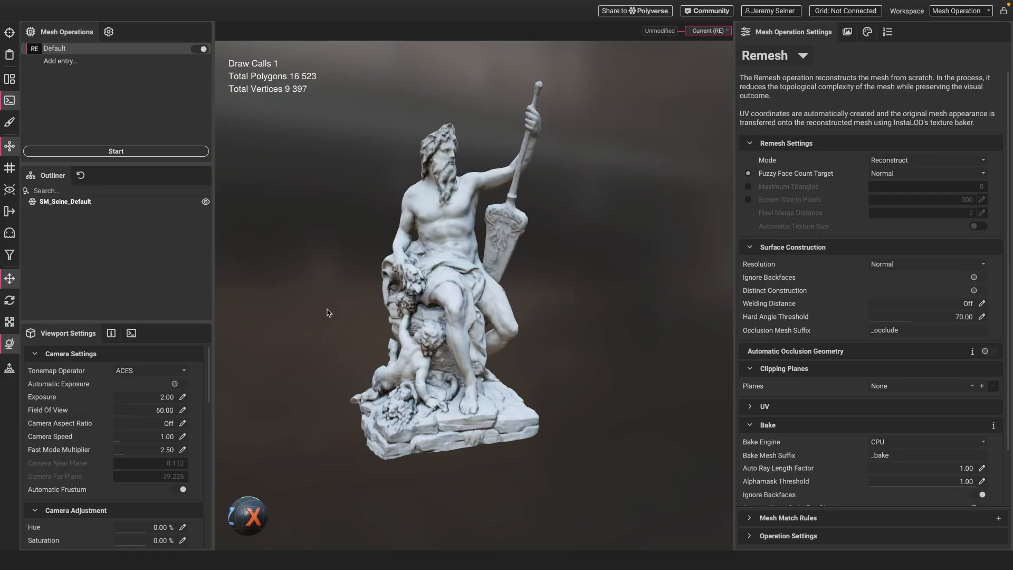
{"action": "scroll", "coordinate": [447, 289], "scroll_direction": "up", "scroll_amount": 3}
{"action": "mouse_move", "coordinate": [442, 290]}
{"action": "left_mouse_down"}
{"action": "mouse_move", "coordinate": [420, 310]}
{"action": "mouse_move", "coordinate": [438, 291]}
{"action": "left_mouse_up"}
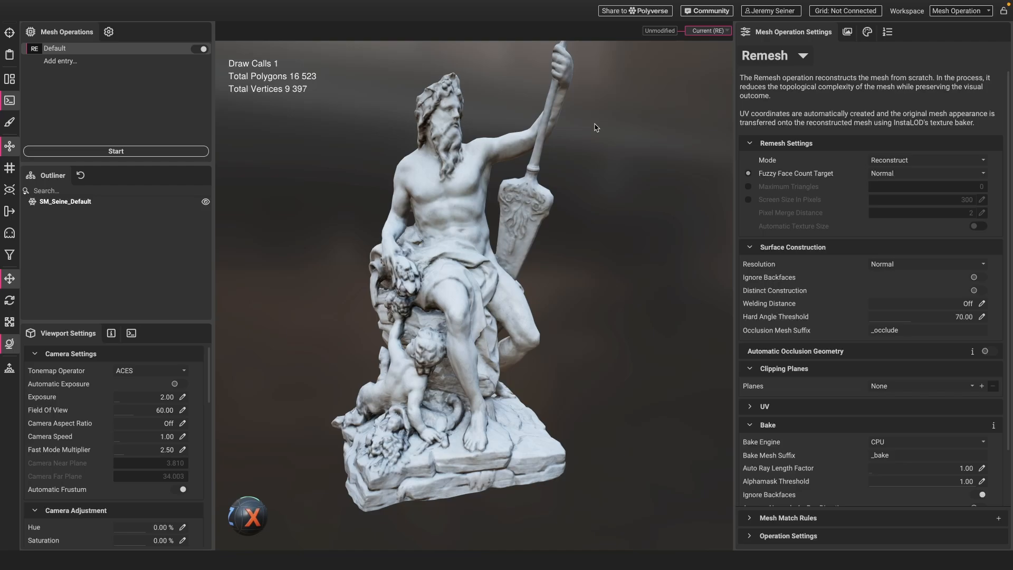
Step: Switch back to the Unmodified timeline entry and delete the timeline history again, keeping the current profile
{"action": "left_click", "coordinate": [665, 32]}
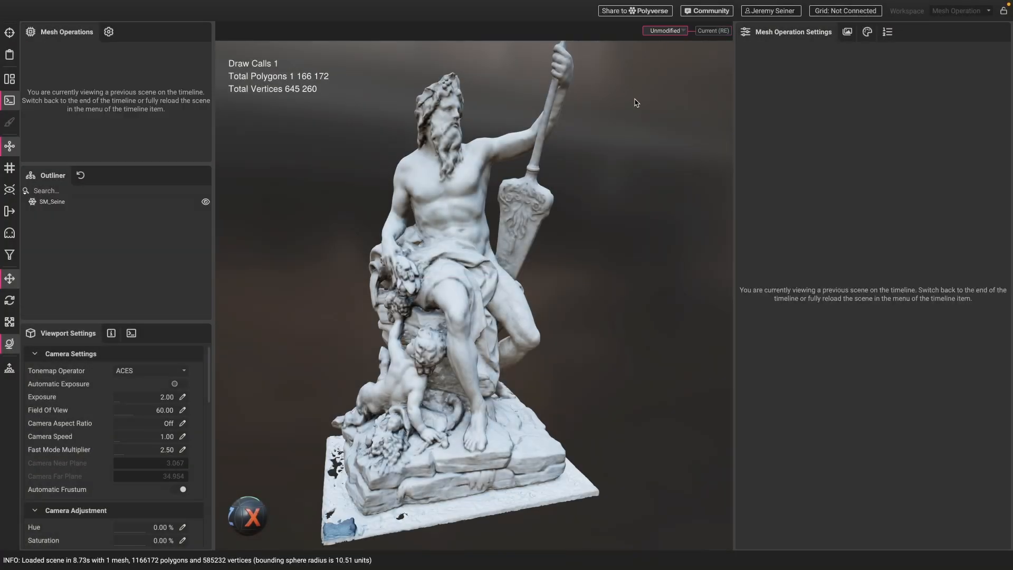
{"action": "left_click", "coordinate": [686, 31]}
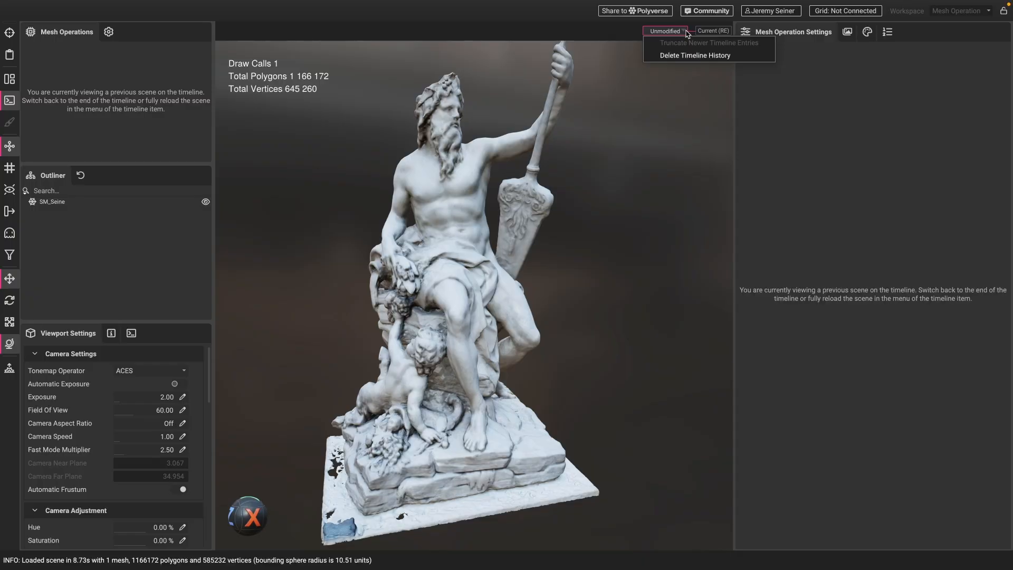
{"action": "left_click", "coordinate": [694, 55]}
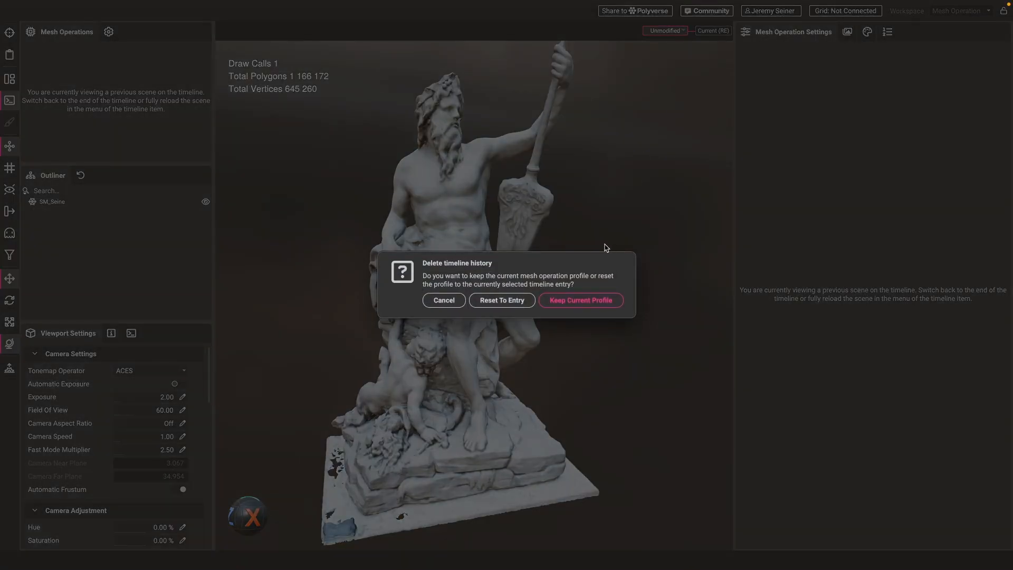
{"action": "left_click", "coordinate": [592, 298]}
Step: Set the viewport's Render Mode to Unlit for the unmodified statue
{"action": "scroll", "coordinate": [404, 311], "scroll_direction": "up", "scroll_amount": 4}
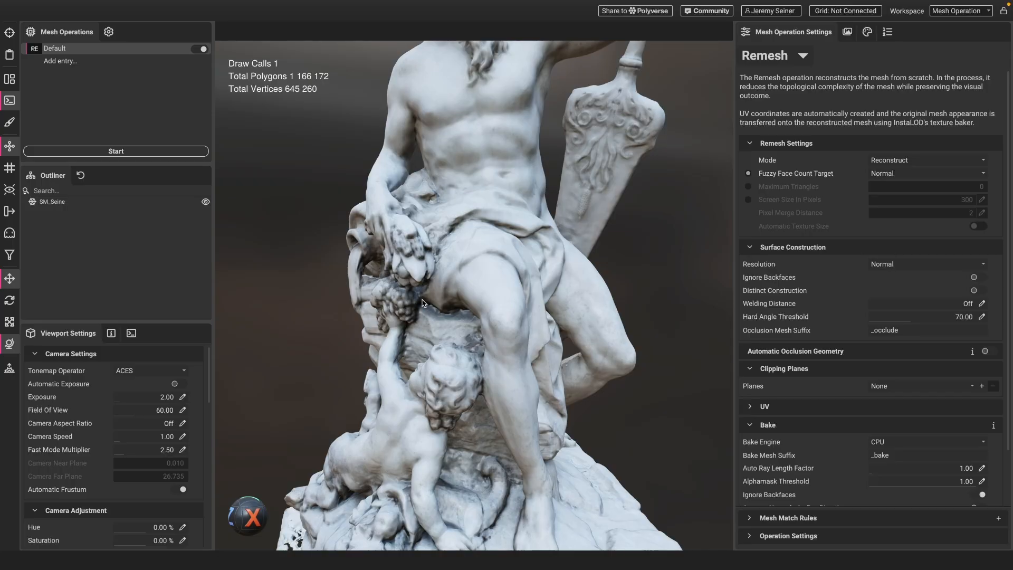
{"action": "left_click_drag", "start_coordinate": [422, 304], "coordinate": [464, 301]}
{"action": "scroll", "coordinate": [450, 303], "scroll_direction": "up", "scroll_amount": 5}
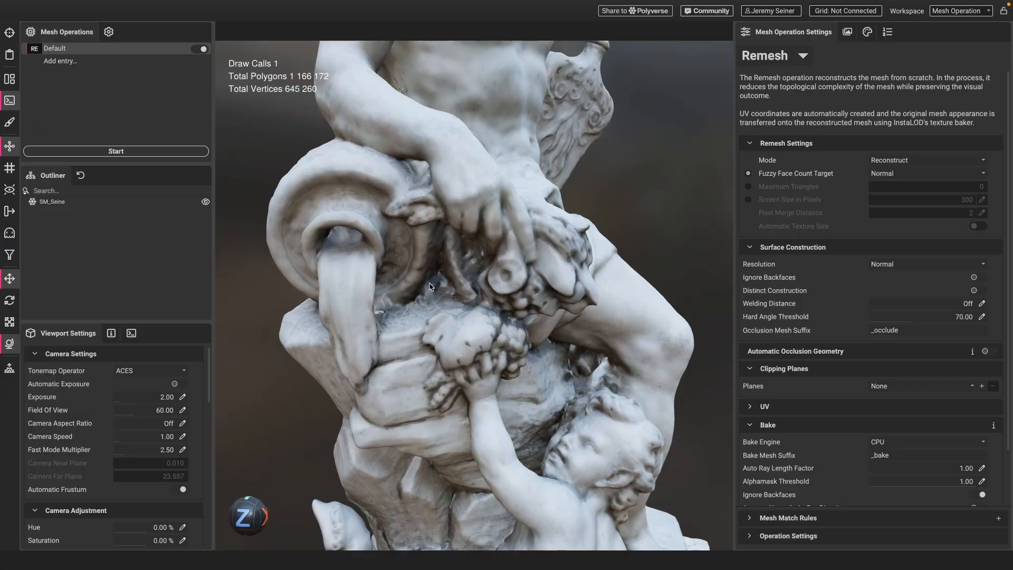
{"action": "scroll", "coordinate": [430, 286], "scroll_direction": "down", "scroll_amount": 10}
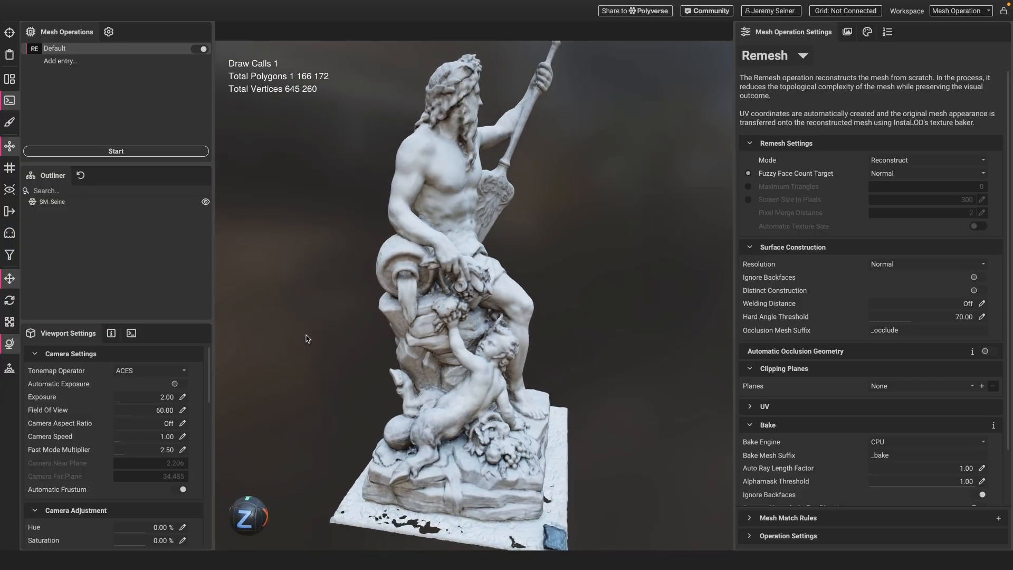
{"action": "scroll", "coordinate": [58, 416], "scroll_direction": "down", "scroll_amount": 3}
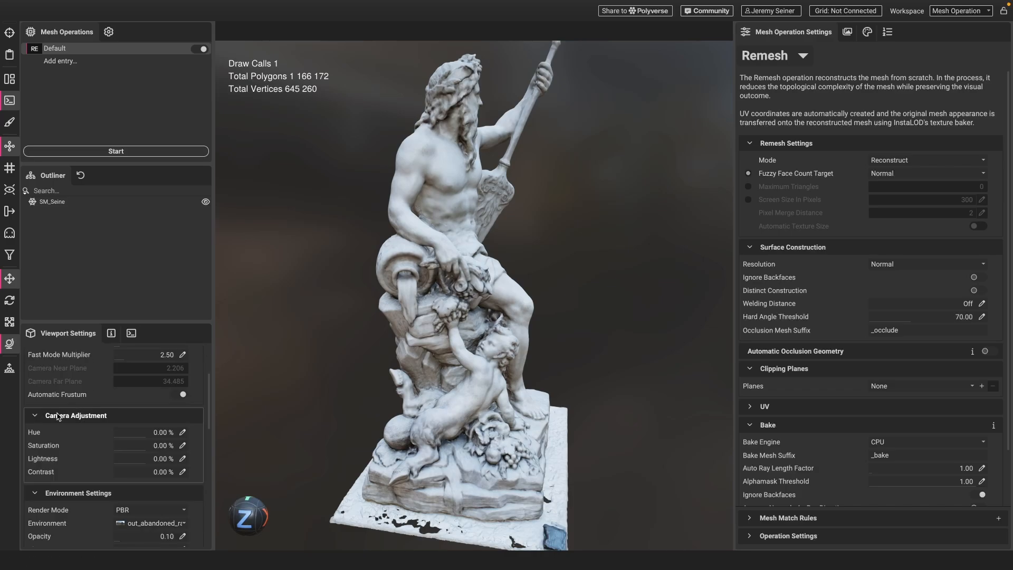
{"action": "scroll", "coordinate": [59, 418], "scroll_direction": "down", "scroll_amount": 1}
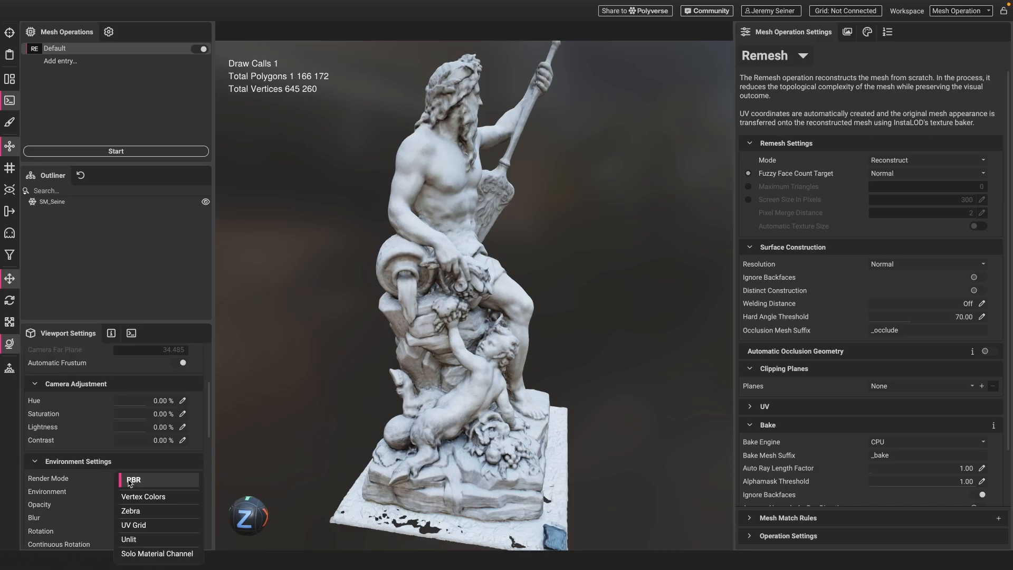
{"action": "left_click", "coordinate": [128, 539]}
Step: Examine the unlit statue's texture shading up close around the urn, drapery and child figure
{"action": "left_click_drag", "start_coordinate": [495, 299], "coordinate": [439, 331]}
{"action": "left_click_drag", "start_coordinate": [454, 291], "coordinate": [451, 256]}
{"action": "scroll", "coordinate": [458, 252], "scroll_direction": "up", "scroll_amount": 3}
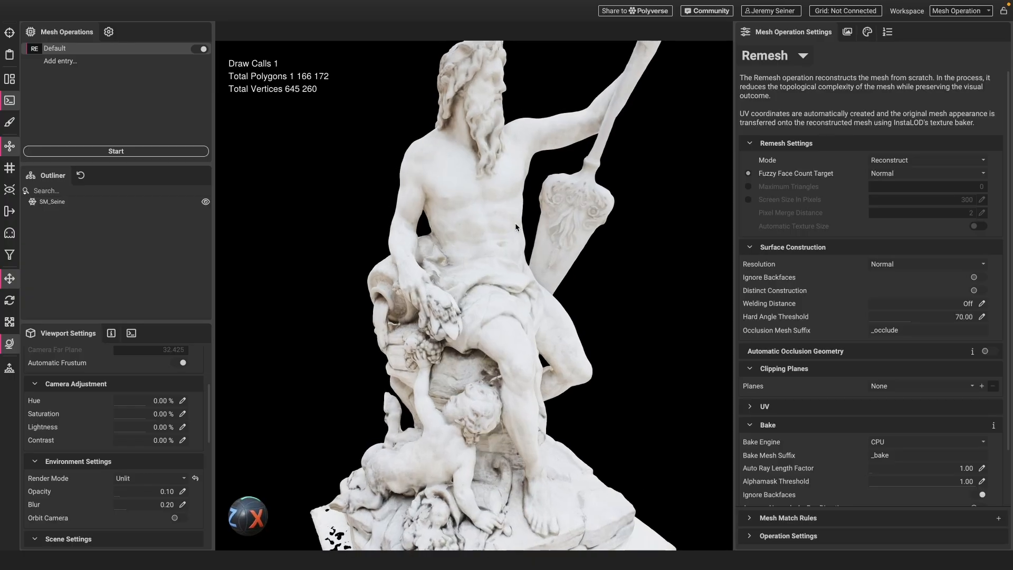
{"action": "left_click_drag", "start_coordinate": [454, 321], "coordinate": [469, 318]}
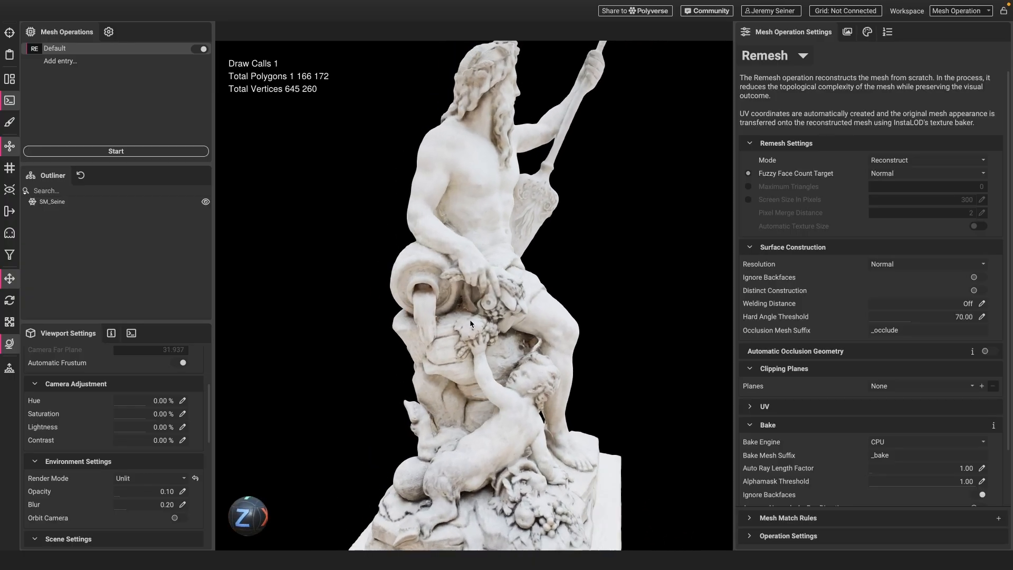
{"action": "scroll", "coordinate": [464, 315], "scroll_direction": "up", "scroll_amount": 5}
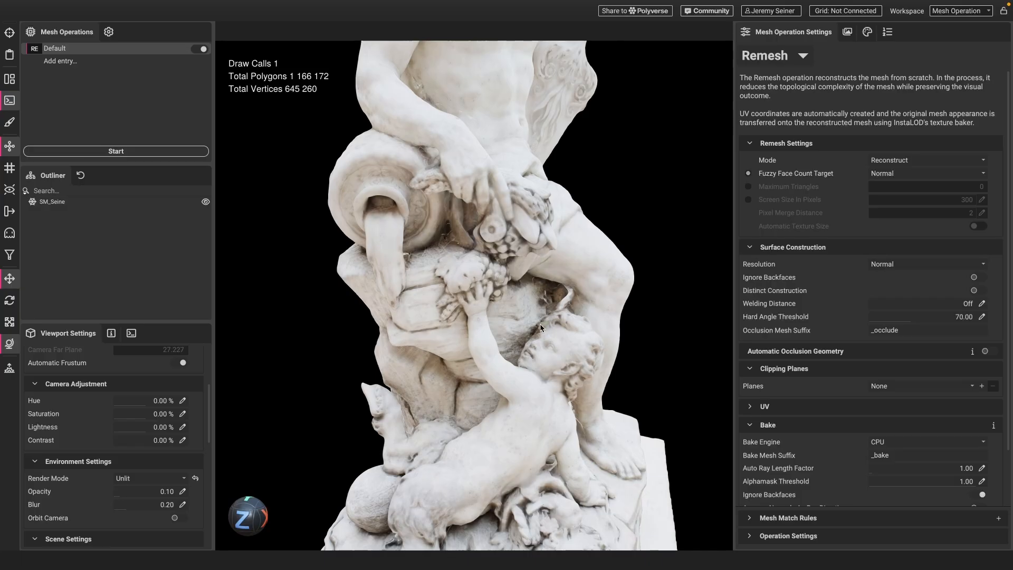
Step: Examine the unlit statue's full figure and base from several angles and distances
{"action": "scroll", "coordinate": [442, 317], "scroll_direction": "down", "scroll_amount": 5}
{"action": "left_click_drag", "start_coordinate": [442, 317], "coordinate": [446, 310]}
{"action": "scroll", "coordinate": [464, 308], "scroll_direction": "down", "scroll_amount": 2}
{"action": "scroll", "coordinate": [452, 308], "scroll_direction": "down", "scroll_amount": 1}
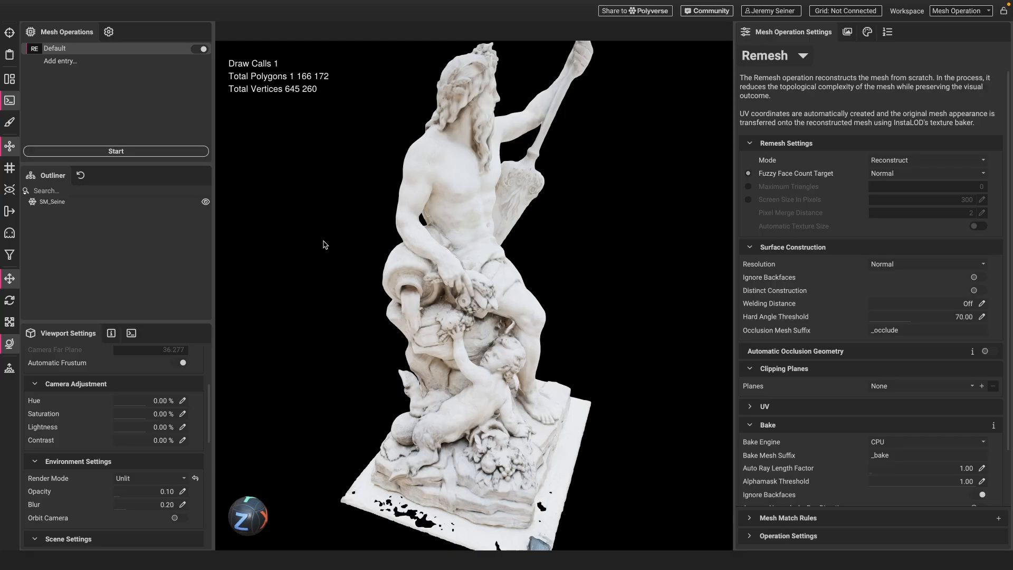
{"action": "scroll", "coordinate": [454, 304], "scroll_direction": "up", "scroll_amount": 4}
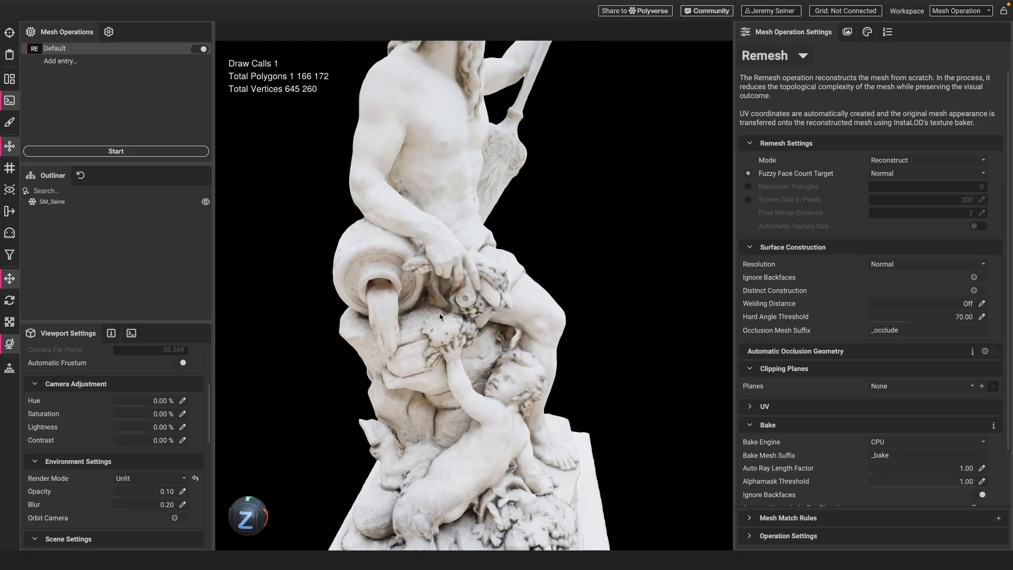
{"action": "scroll", "coordinate": [439, 312], "scroll_direction": "down", "scroll_amount": 4}
{"action": "left_click_drag", "start_coordinate": [439, 312], "coordinate": [427, 302]}
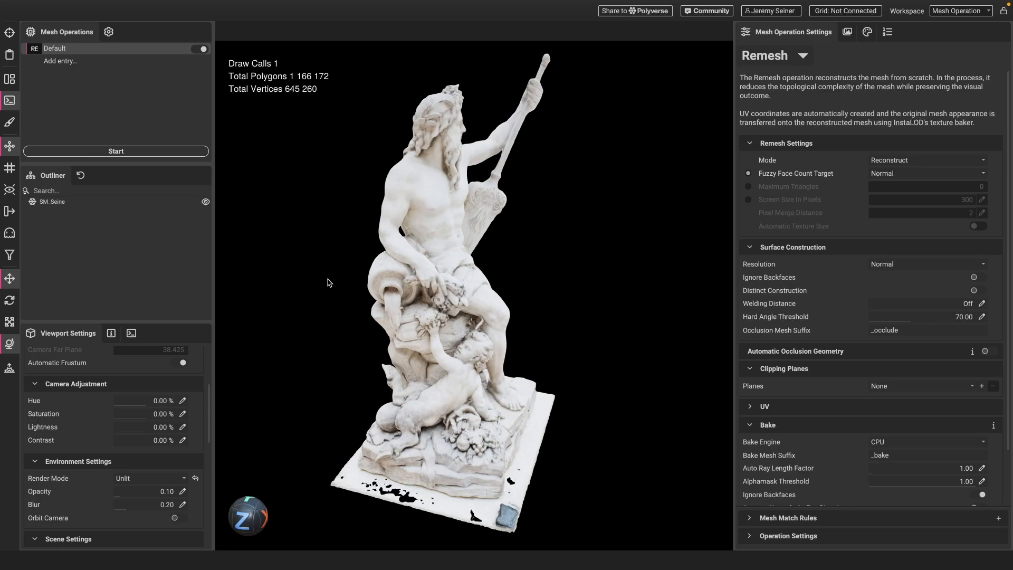
{"action": "scroll", "coordinate": [415, 285], "scroll_direction": "down", "scroll_amount": 2}
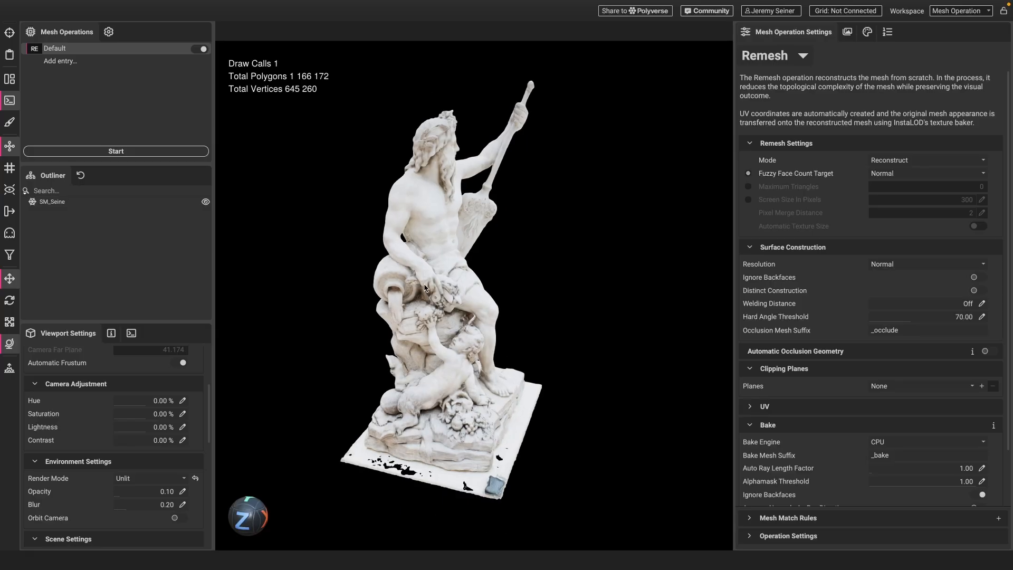
{"action": "mouse_move", "coordinate": [417, 286]}
{"action": "left_mouse_down"}
{"action": "mouse_move", "coordinate": [417, 310]}
{"action": "mouse_move", "coordinate": [433, 300]}
{"action": "mouse_move", "coordinate": [414, 300]}
{"action": "mouse_move", "coordinate": [429, 301]}
{"action": "left_mouse_up"}
{"action": "scroll", "coordinate": [417, 310], "scroll_direction": "up", "scroll_amount": 3}
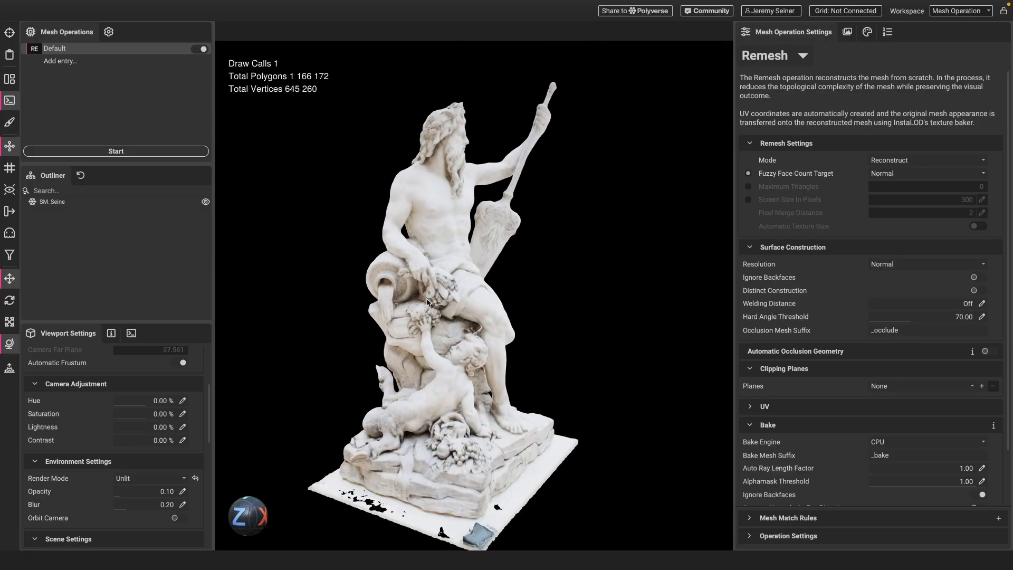
Step: Reset the viewport's Render Mode to PBR and view the lit statue from the front
{"action": "left_click", "coordinate": [195, 478]}
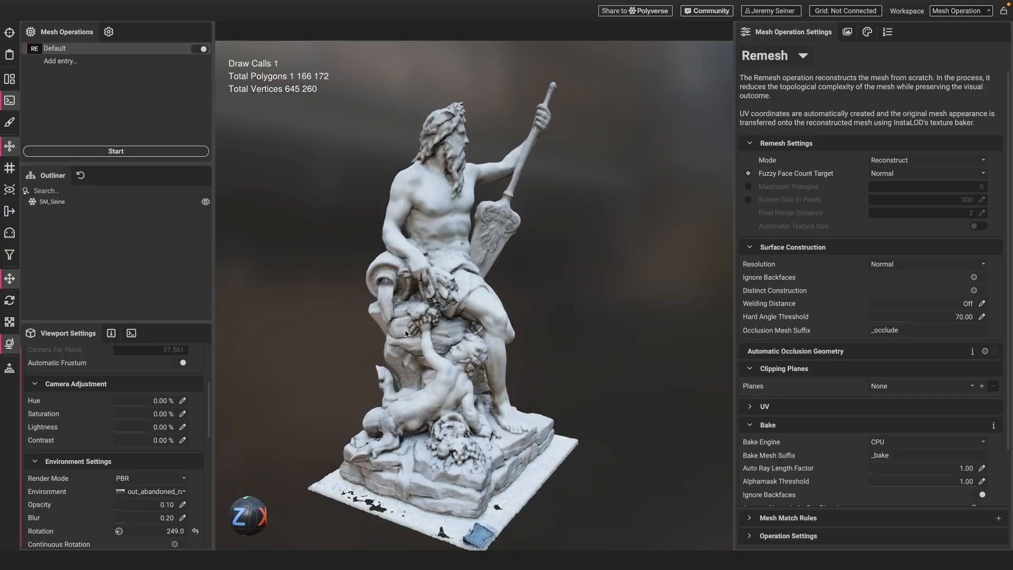
{"action": "left_click_drag", "start_coordinate": [407, 334], "coordinate": [430, 307]}
{"action": "scroll", "coordinate": [446, 312], "scroll_direction": "up", "scroll_amount": 2}
{"action": "middle_click_drag", "start_coordinate": [430, 307], "coordinate": [456, 318]}
{"action": "scroll", "coordinate": [454, 317], "scroll_direction": "down", "scroll_amount": 2}
{"action": "mouse_move", "coordinate": [455, 318]}
{"action": "left_mouse_down"}
{"action": "mouse_move", "coordinate": [439, 317]}
{"action": "mouse_move", "coordinate": [448, 316]}
{"action": "left_mouse_up"}
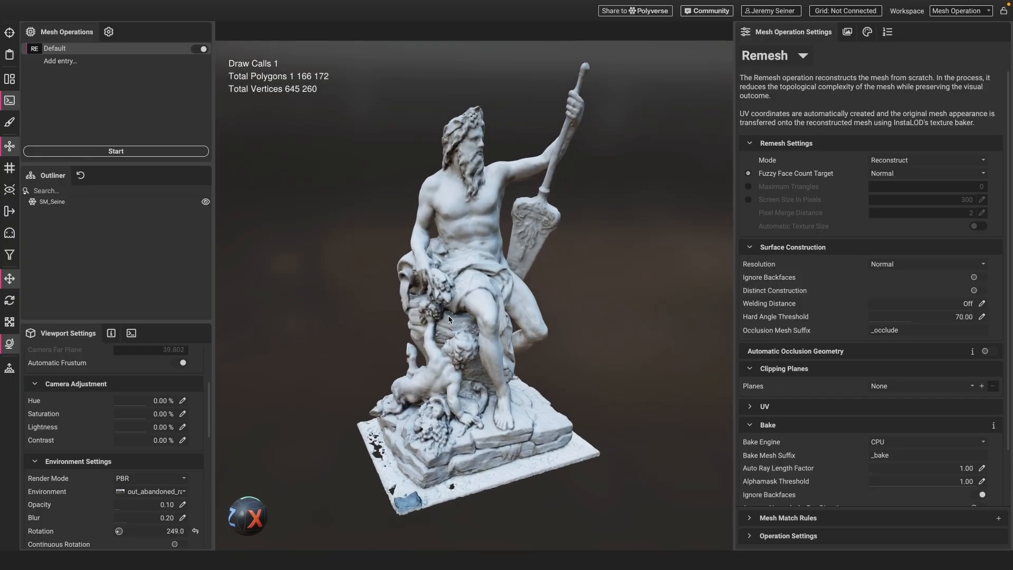
Step: Add a clipping plane and lower it to a distance of about -2.419 so it cuts off the slab beneath the statue's rocky base
{"action": "left_click", "coordinate": [846, 33]}
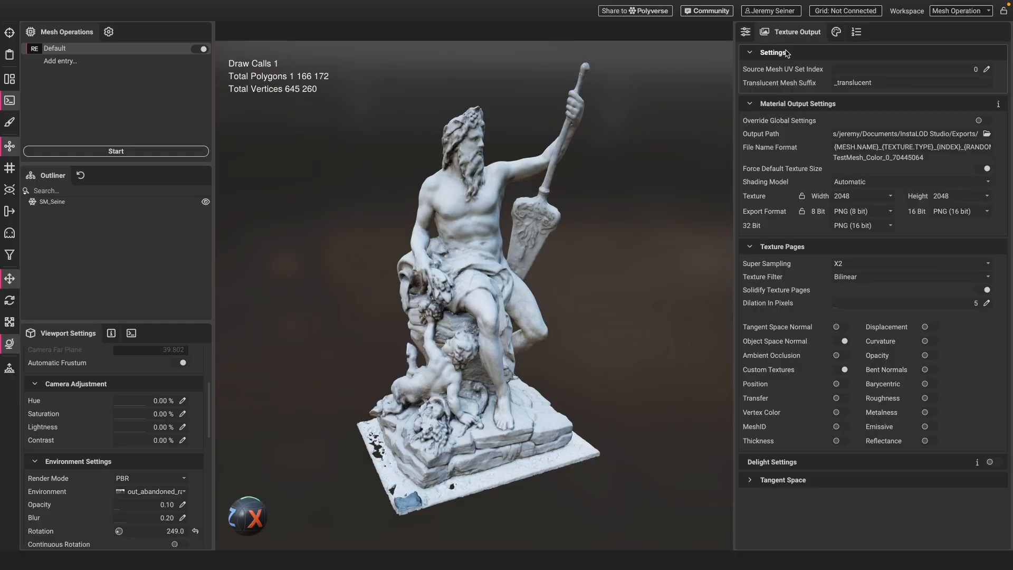
{"action": "left_click", "coordinate": [754, 32]}
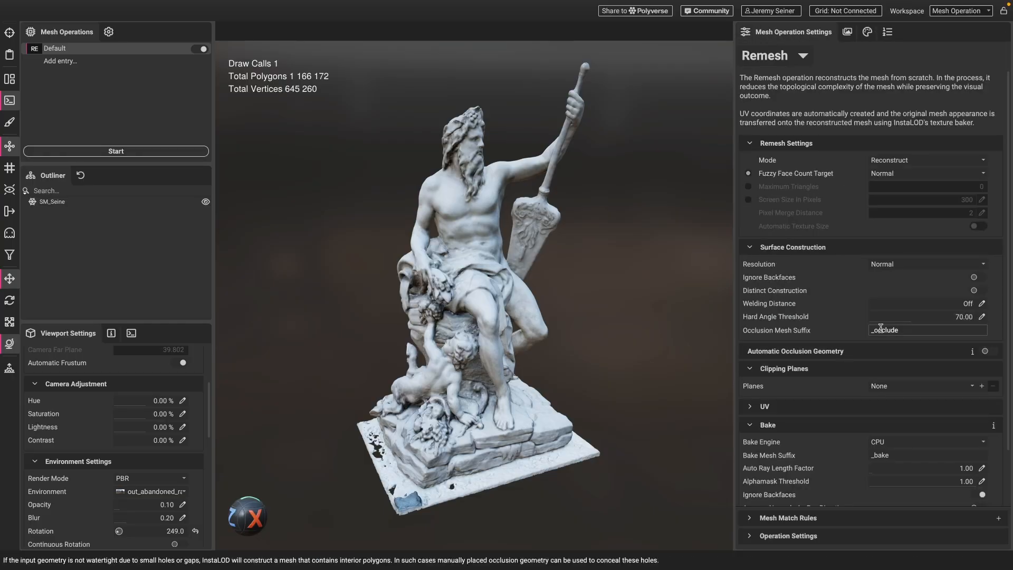
{"action": "left_click", "coordinate": [981, 385]}
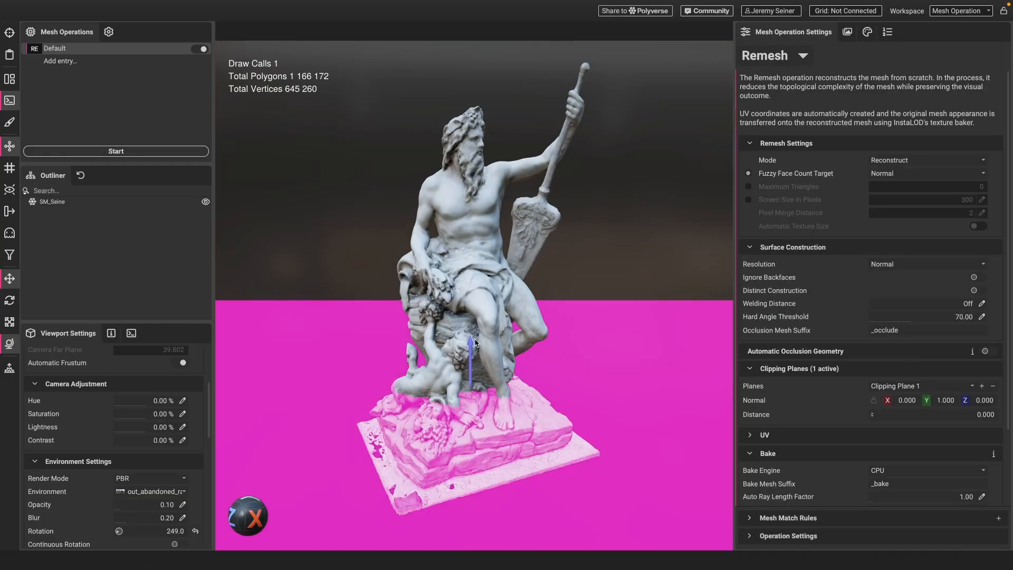
{"action": "left_click_drag", "start_coordinate": [475, 342], "coordinate": [444, 406]}
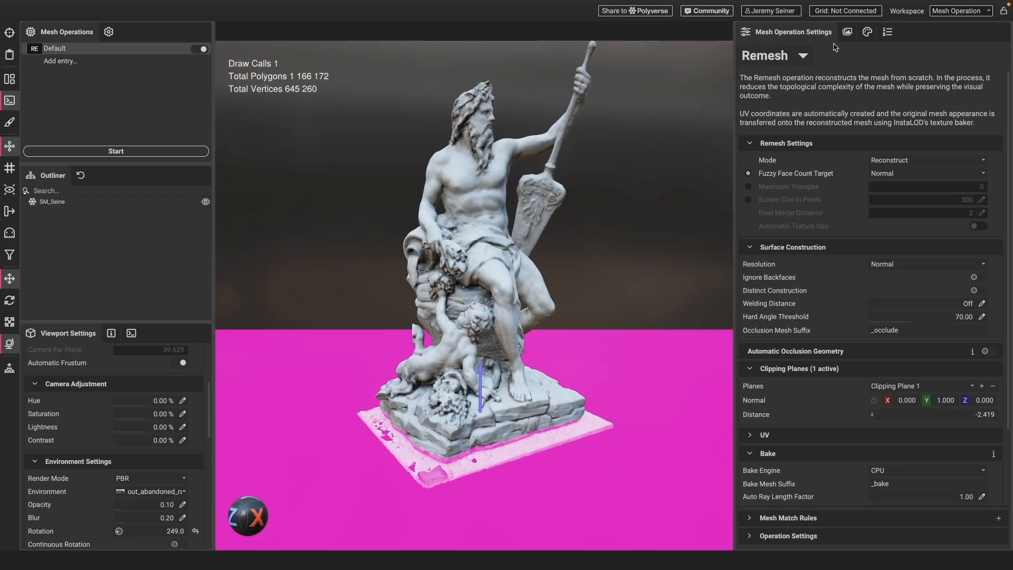
Step: Enable Delight Settings in the remesh operation's texture output
{"action": "left_click", "coordinate": [846, 35]}
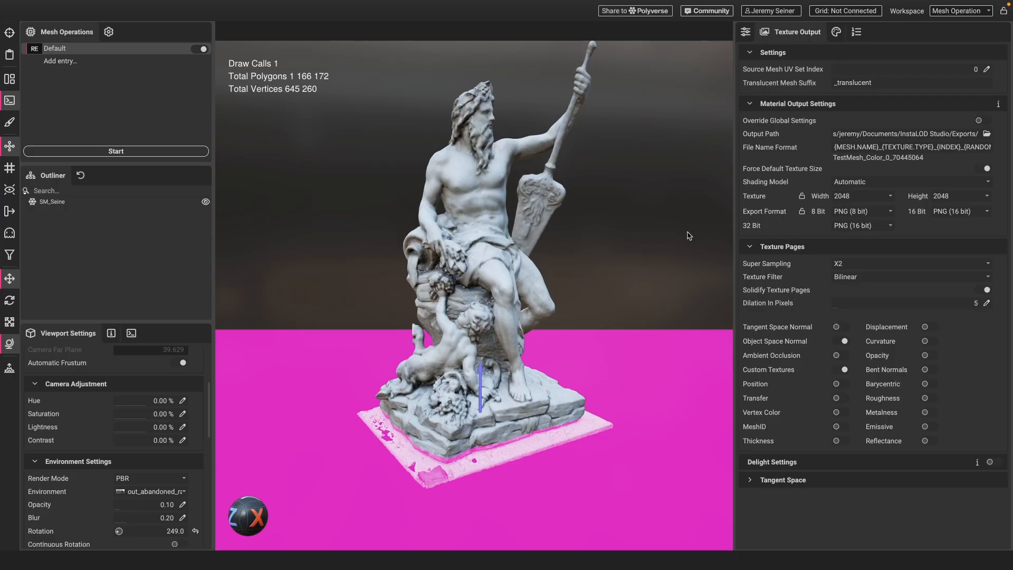
{"action": "left_click", "coordinate": [886, 196]}
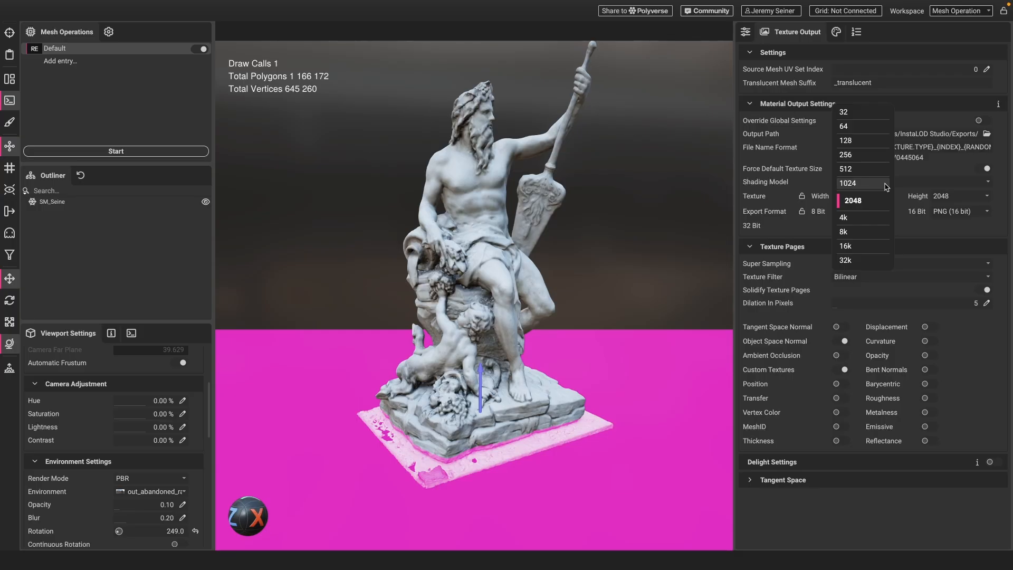
{"action": "left_click", "coordinate": [947, 239]}
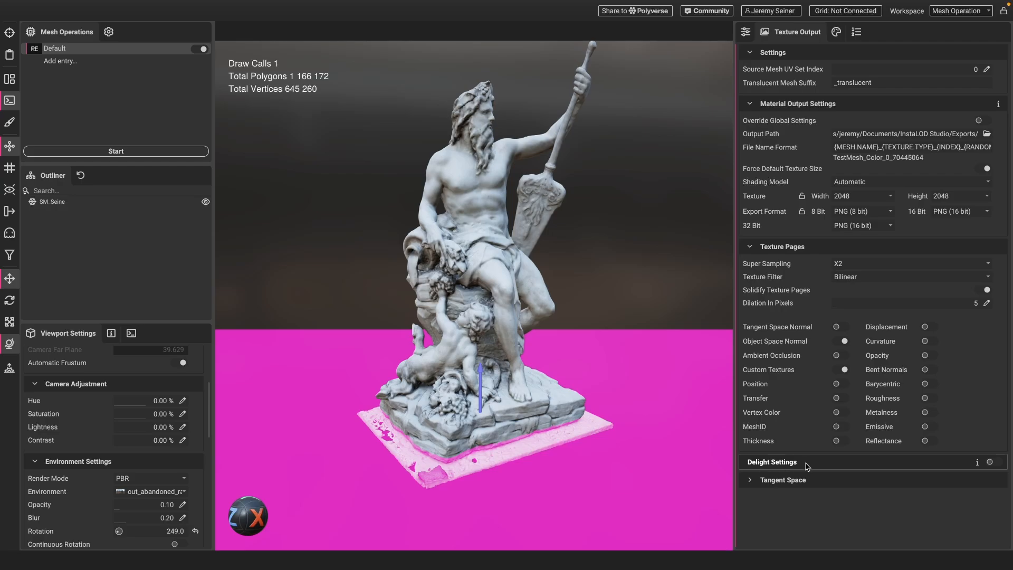
{"action": "left_click", "coordinate": [991, 462]}
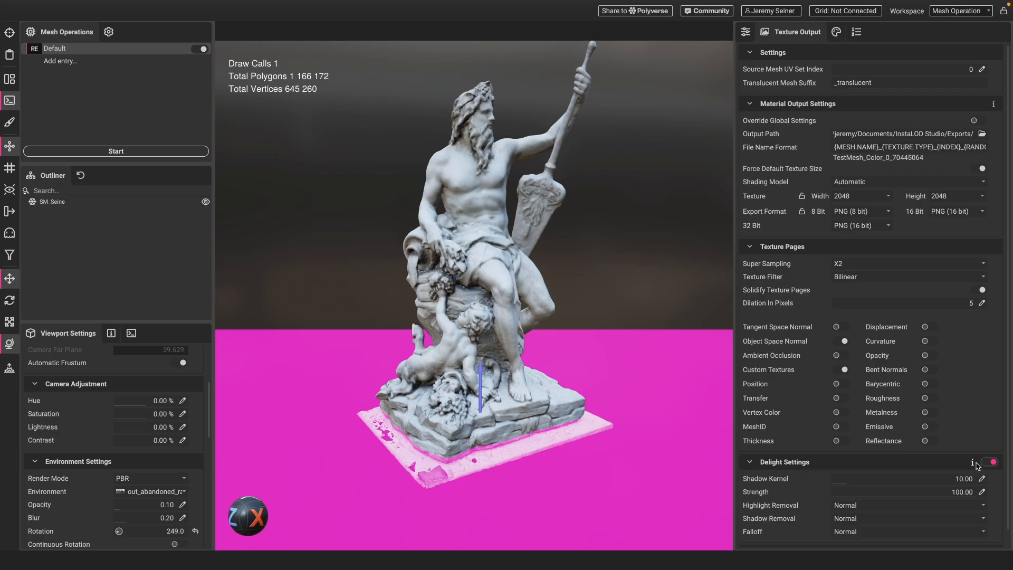
{"action": "scroll", "coordinate": [790, 397], "scroll_direction": "down", "scroll_amount": 1}
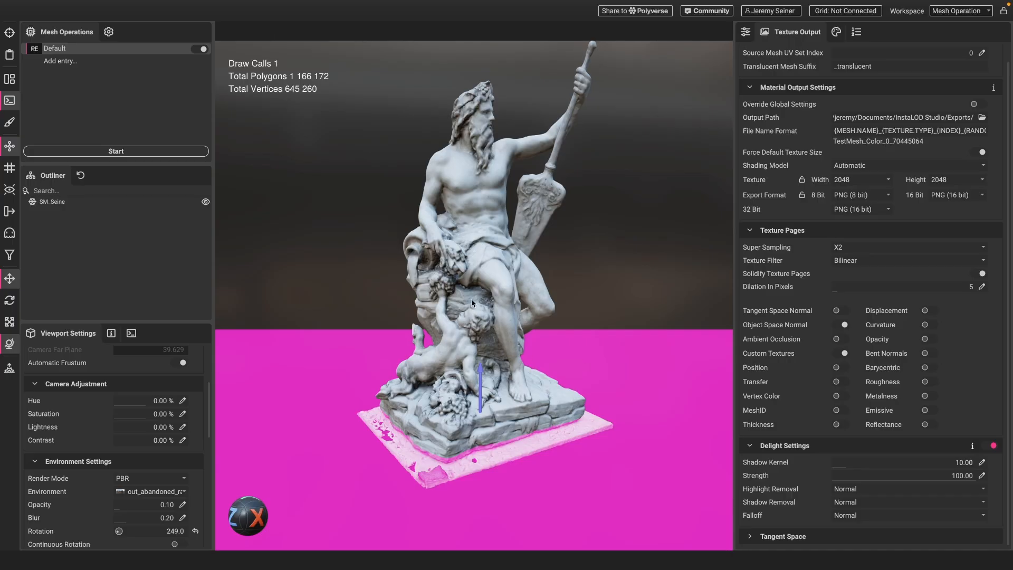
{"action": "scroll", "coordinate": [470, 301], "scroll_direction": "down", "scroll_amount": 3}
{"action": "mouse_move", "coordinate": [462, 264]}
{"action": "left_mouse_down"}
{"action": "mouse_move", "coordinate": [470, 279]}
{"action": "mouse_move", "coordinate": [462, 283]}
{"action": "left_mouse_up"}
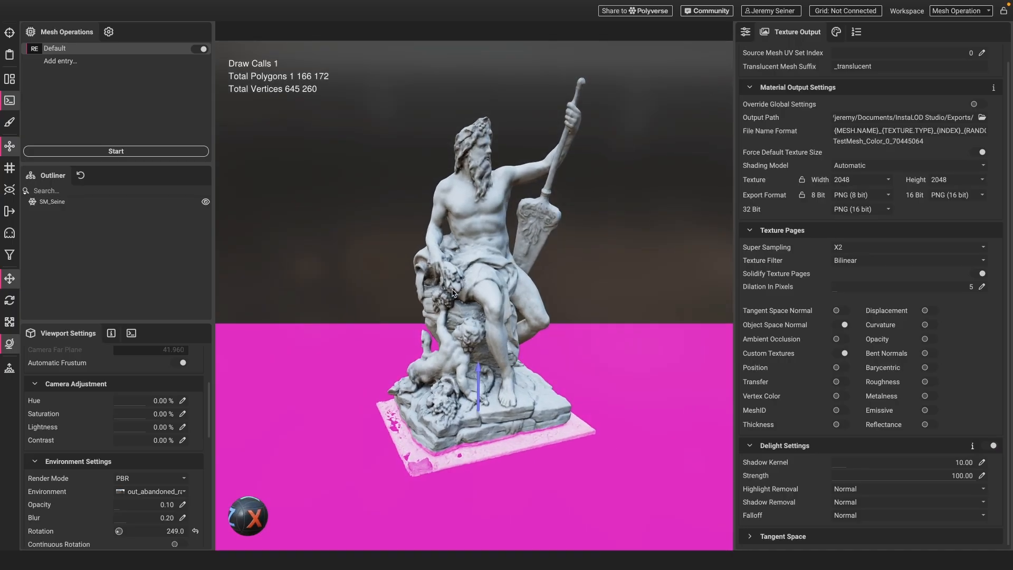
Step: Duplicate the Default mesh operation and rename the copy as Delit
{"action": "right_click", "coordinate": [58, 51]}
{"action": "left_click", "coordinate": [76, 59]}
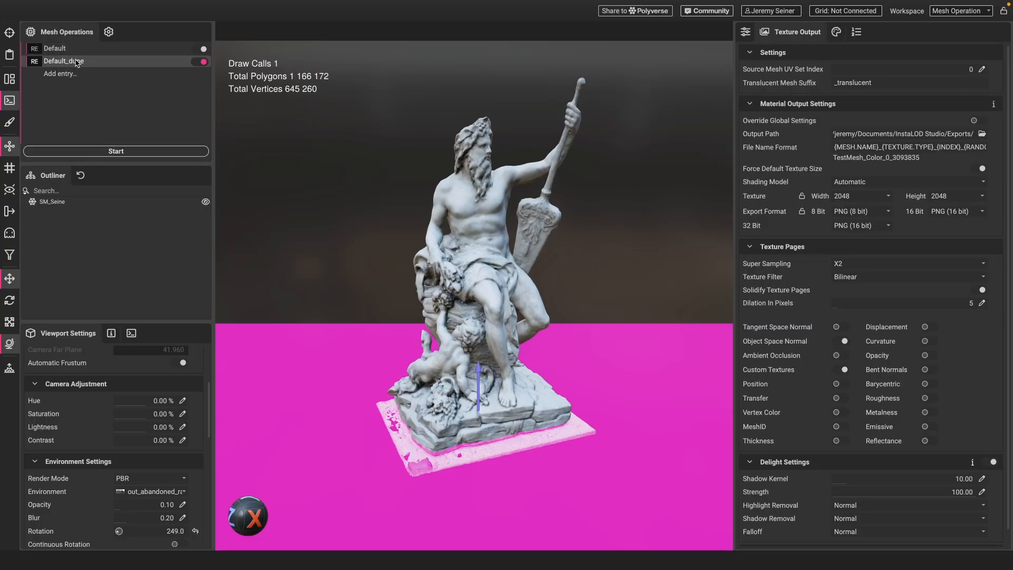
{"action": "double_click", "coordinate": [64, 62]}
{"action": "type", "text": "Delit"}
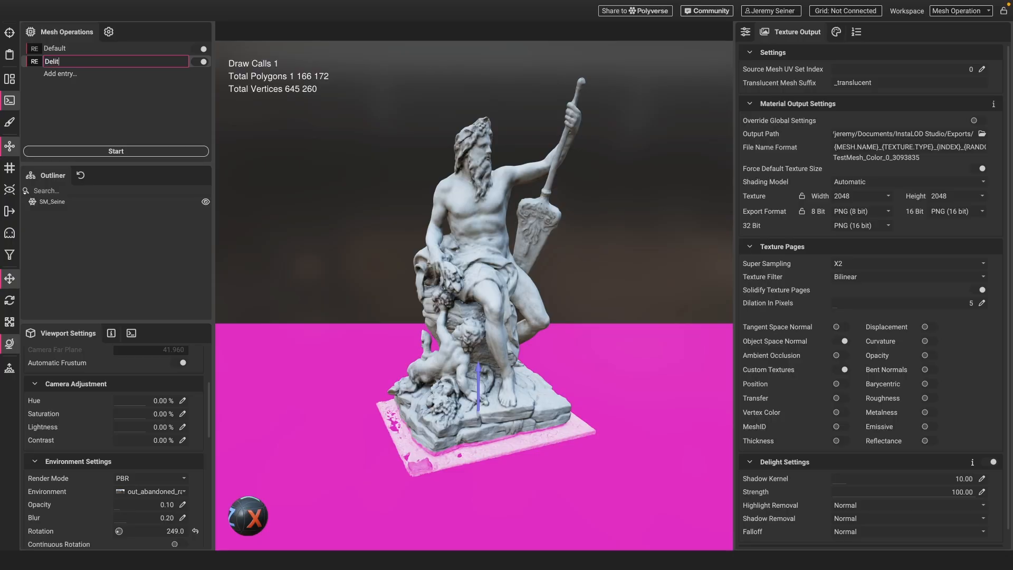
{"action": "key", "text": "Return"}
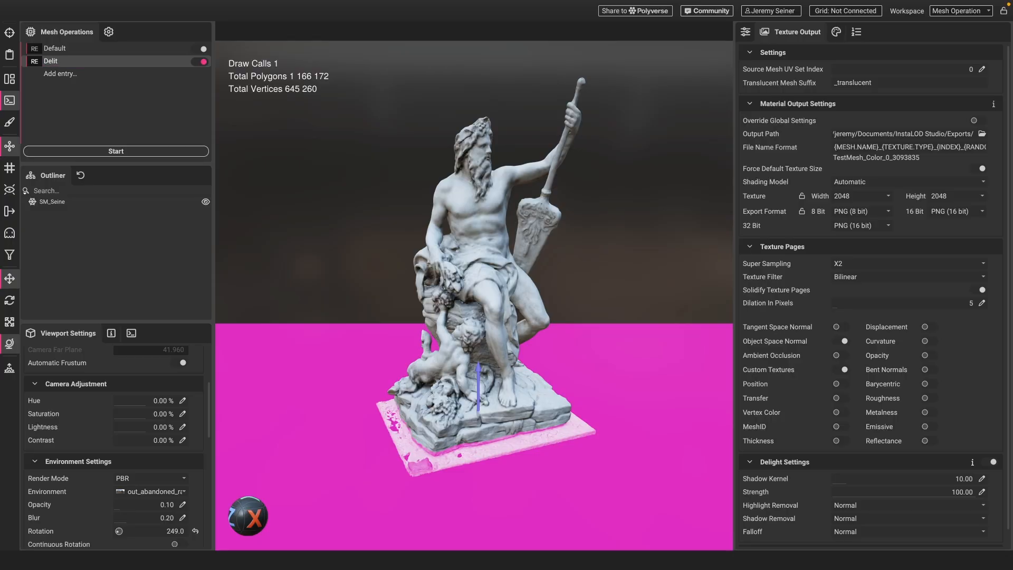
Step: Disable Delight Settings for the Default operation, then run both the Default and Delit remesh operations
{"action": "left_click", "coordinate": [42, 49]}
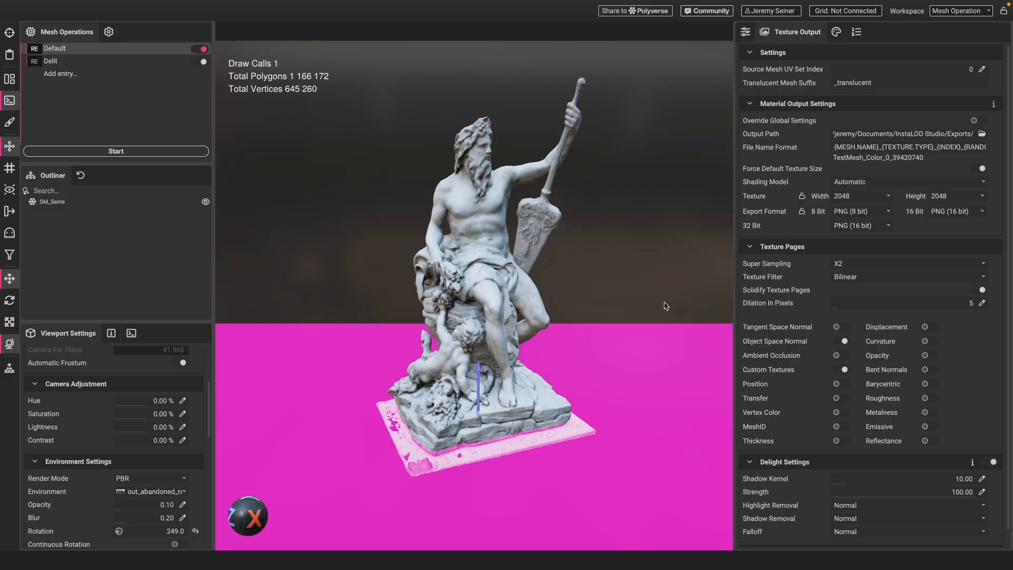
{"action": "left_click", "coordinate": [994, 462]}
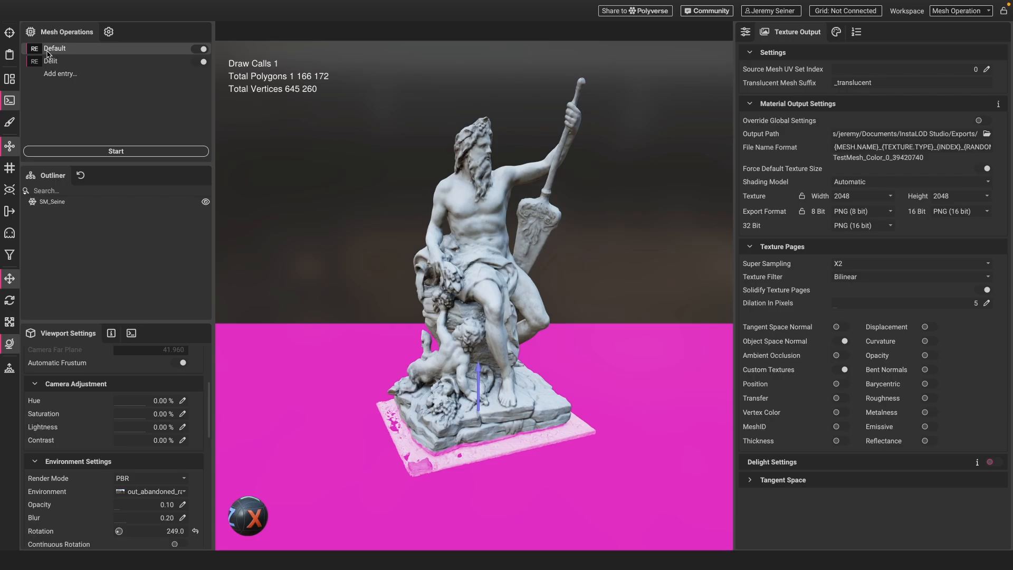
{"action": "left_click", "coordinate": [37, 65]}
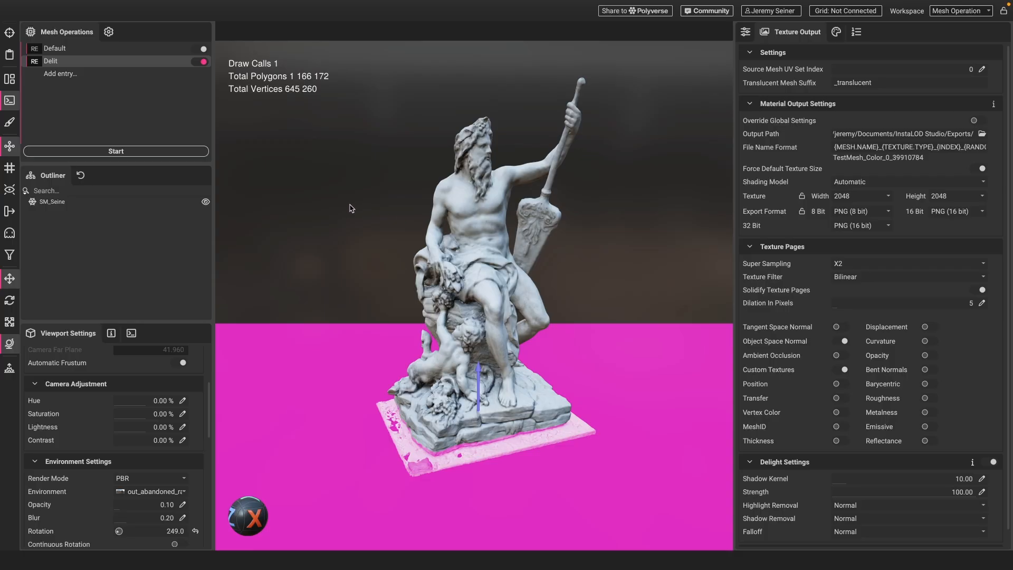
{"action": "left_click", "coordinate": [127, 153]}
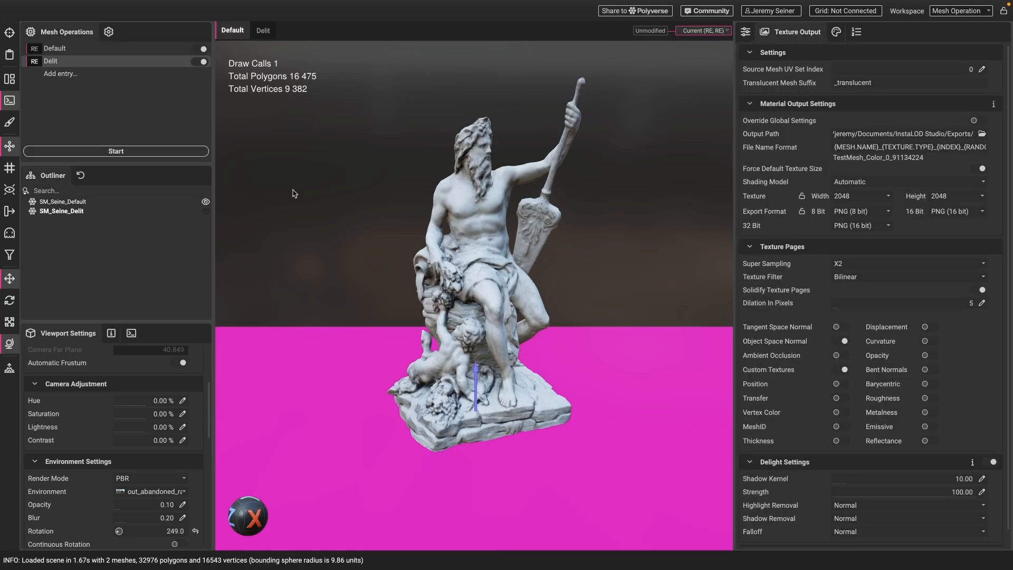
Step: Display the Delit result and remove the clipping plane from its remesh settings
{"action": "left_click", "coordinate": [269, 30]}
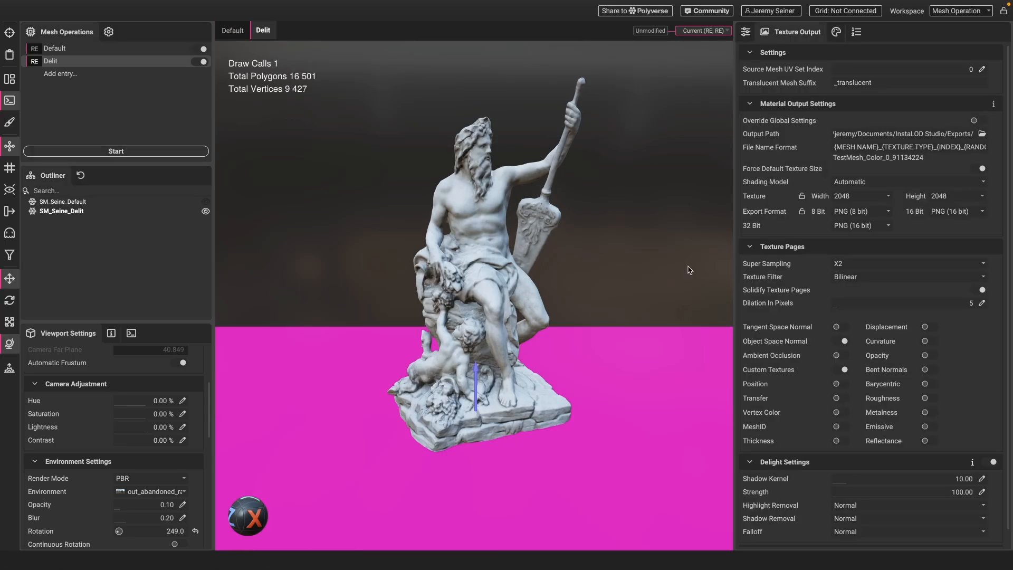
{"action": "left_click", "coordinate": [744, 32]}
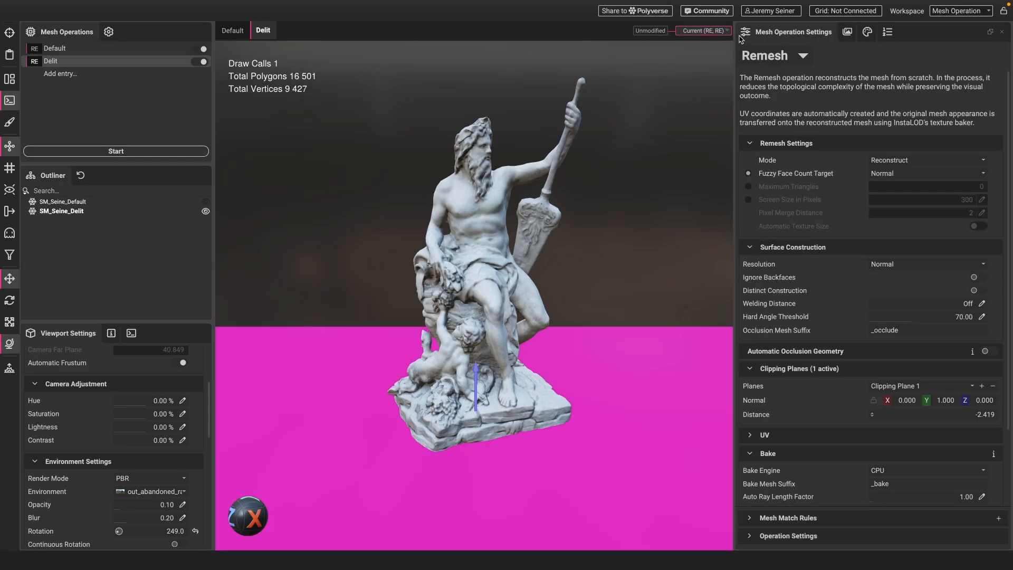
{"action": "left_click", "coordinate": [992, 386]}
Step: Examine the Delit statue overall and around the urn and child, rotating the environment lighting to 315.0
{"action": "left_click_drag", "start_coordinate": [628, 321], "coordinate": [460, 328]}
{"action": "scroll", "coordinate": [449, 317], "scroll_direction": "up", "scroll_amount": 3}
{"action": "left_click_drag", "start_coordinate": [460, 328], "coordinate": [436, 328], "text": "shift"}
{"action": "middle_click_drag", "start_coordinate": [490, 326], "coordinate": [428, 344]}
{"action": "mouse_move", "coordinate": [428, 345]}
{"action": "left_mouse_down", "text": "shift"}
{"action": "mouse_move", "coordinate": [397, 345]}
{"action": "mouse_move", "coordinate": [428, 340]}
{"action": "left_mouse_up", "text": "shift"}
{"action": "scroll", "coordinate": [436, 341], "scroll_direction": "down", "scroll_amount": 3}
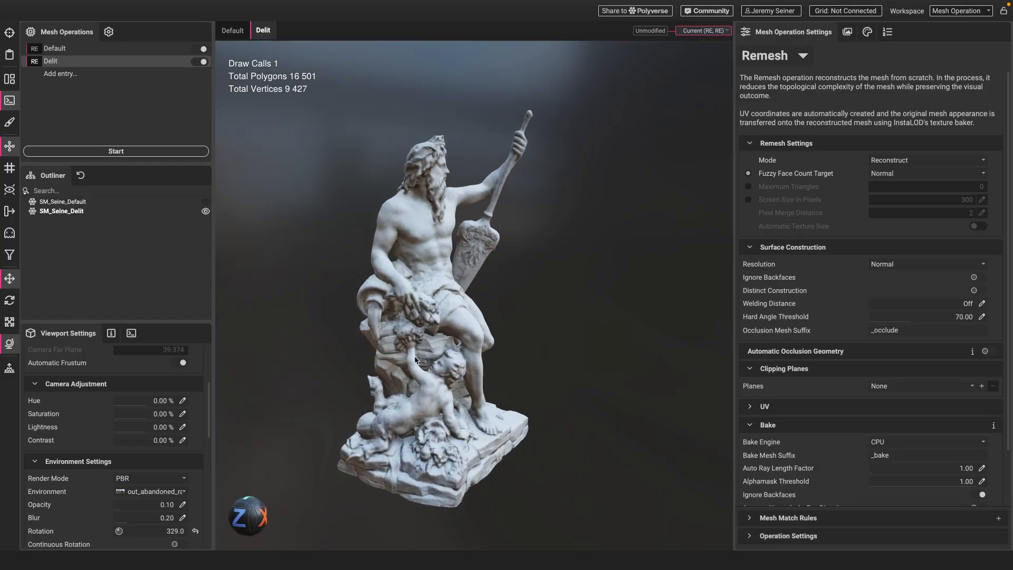
{"action": "scroll", "coordinate": [391, 306], "scroll_direction": "up", "scroll_amount": 5}
{"action": "scroll", "coordinate": [388, 302], "scroll_direction": "up", "scroll_amount": 2}
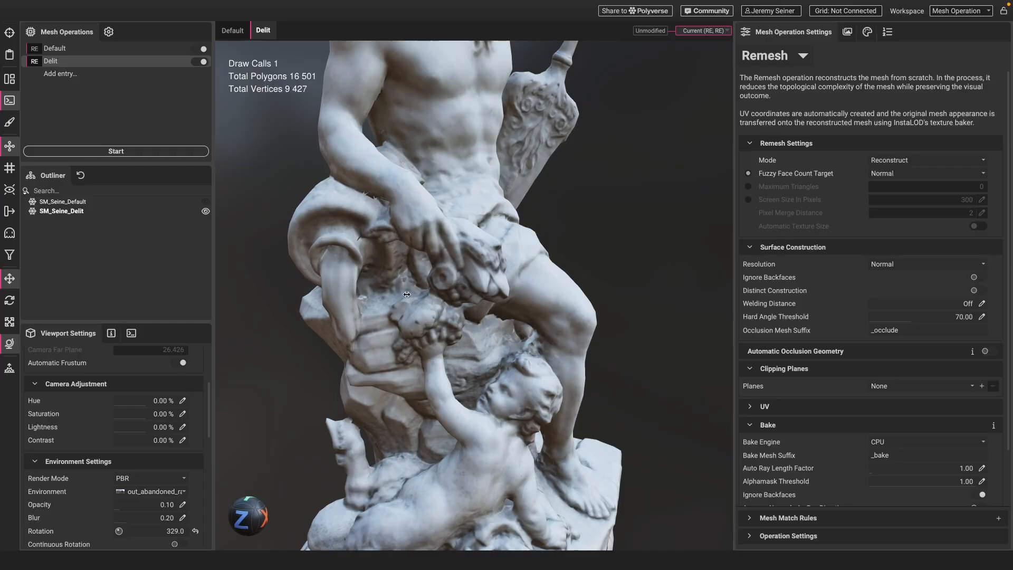
{"action": "left_click_drag", "start_coordinate": [388, 302], "coordinate": [359, 313], "text": "shift"}
{"action": "scroll", "coordinate": [442, 309], "scroll_direction": "down", "scroll_amount": 2}
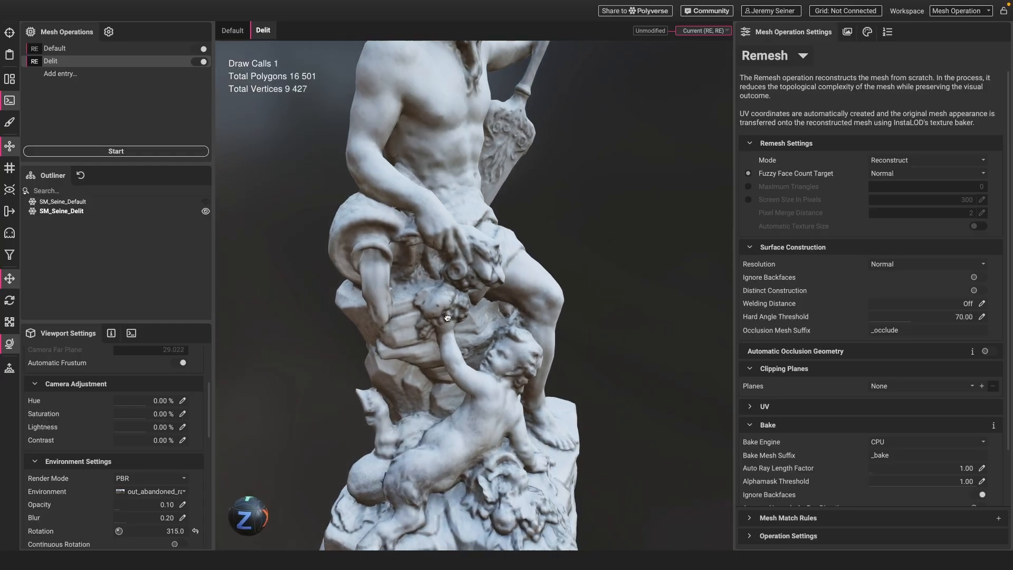
Step: Compare the Default and Delit results under PBR lighting by alternating between them several times, ending on Delit
{"action": "left_click", "coordinate": [242, 33]}
{"action": "left_click", "coordinate": [264, 33]}
{"action": "left_click", "coordinate": [246, 32]}
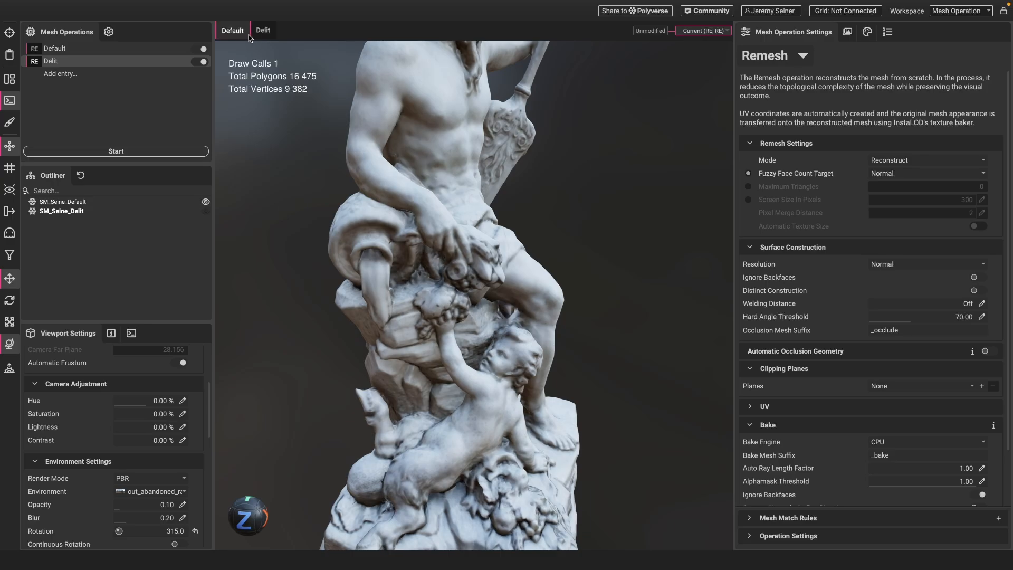
{"action": "left_click", "coordinate": [264, 35]}
{"action": "left_click", "coordinate": [251, 37]}
{"action": "left_click", "coordinate": [264, 37]}
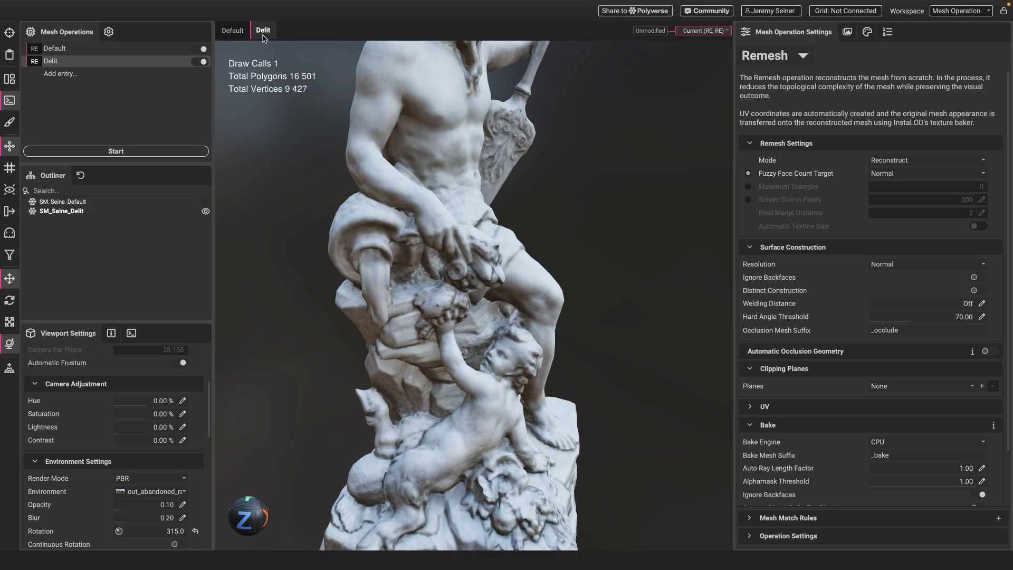
{"action": "left_click", "coordinate": [246, 37]}
{"action": "left_click", "coordinate": [266, 36]}
{"action": "left_click", "coordinate": [249, 37]}
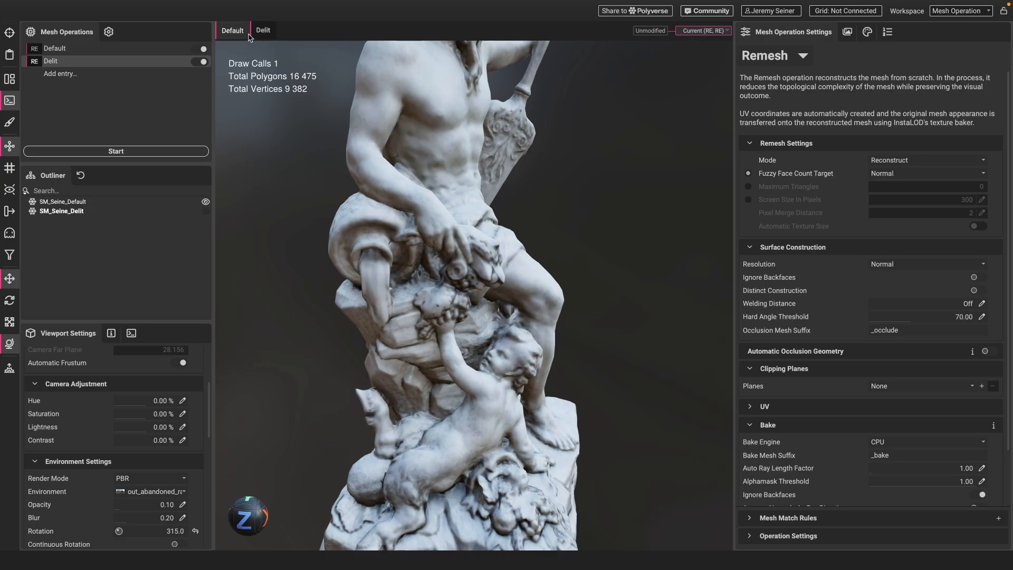
{"action": "left_click", "coordinate": [258, 35]}
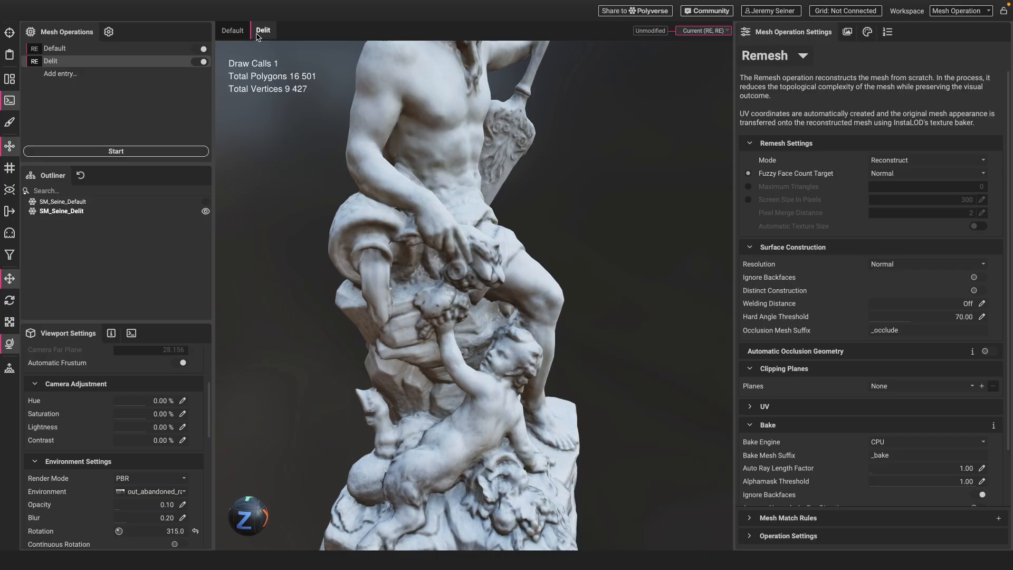
Step: Set the viewport's Render Mode to Unlit for the Delit result
{"action": "left_click", "coordinate": [129, 478]}
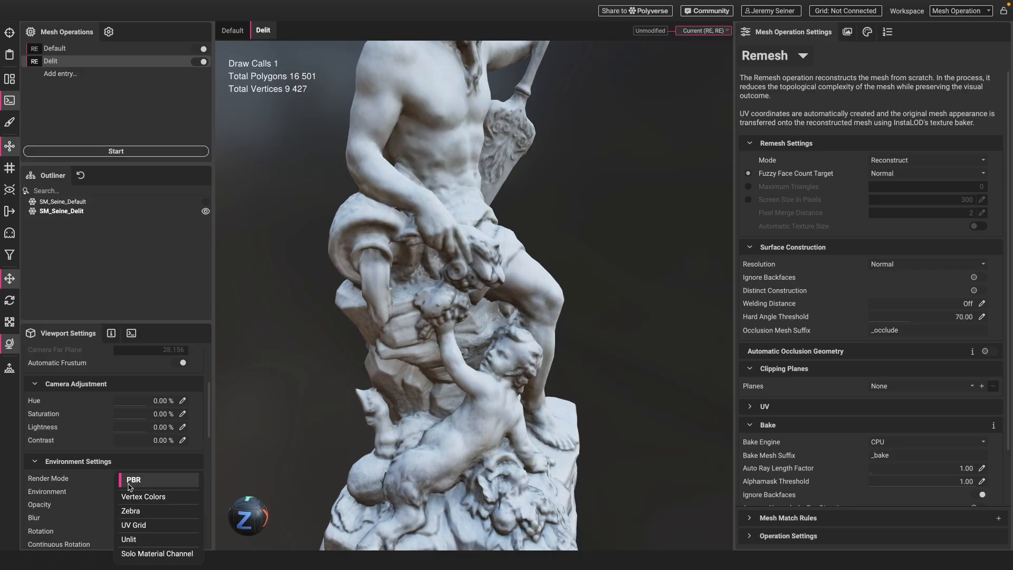
{"action": "left_click", "coordinate": [129, 539]}
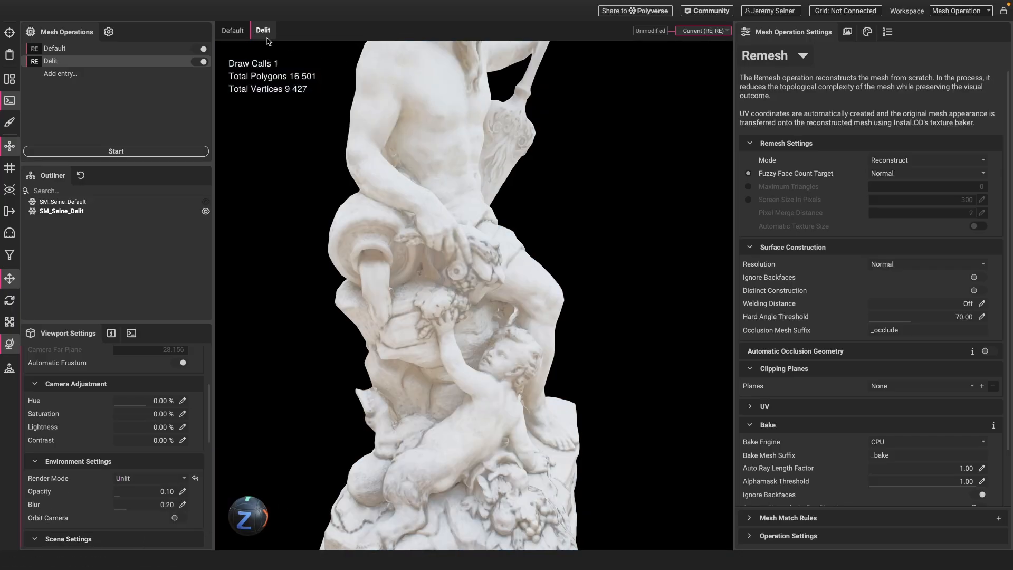
Step: Compare the Default and Delit results under Unlit rendering by alternating between them several times, ending on Delit
{"action": "left_click", "coordinate": [244, 32]}
{"action": "left_click", "coordinate": [264, 33]}
{"action": "left_click", "coordinate": [245, 32]}
{"action": "left_click", "coordinate": [259, 33]}
{"action": "left_click", "coordinate": [245, 31]}
{"action": "left_click", "coordinate": [261, 31]}
{"action": "left_click", "coordinate": [248, 32]}
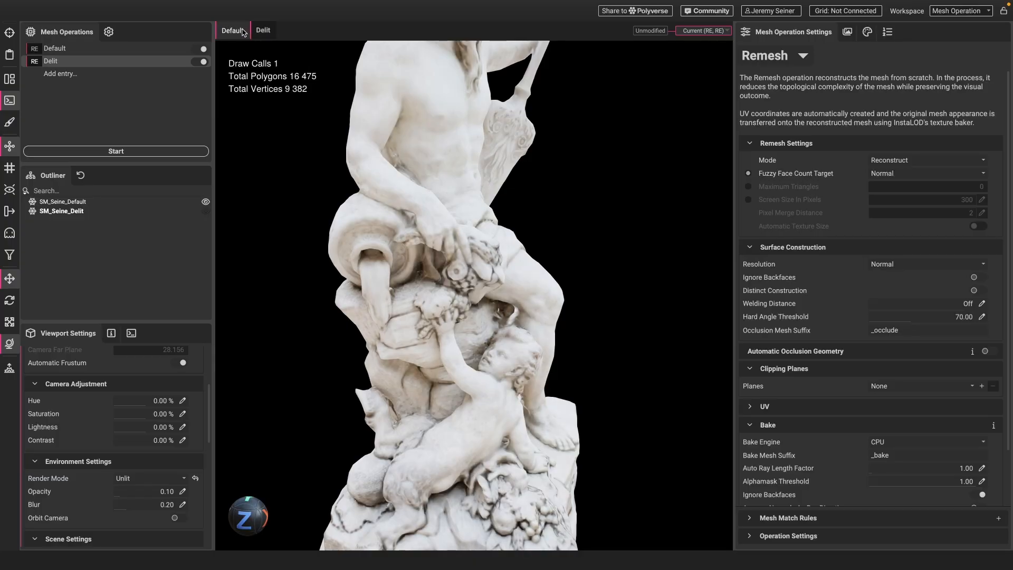
{"action": "left_click", "coordinate": [262, 32]}
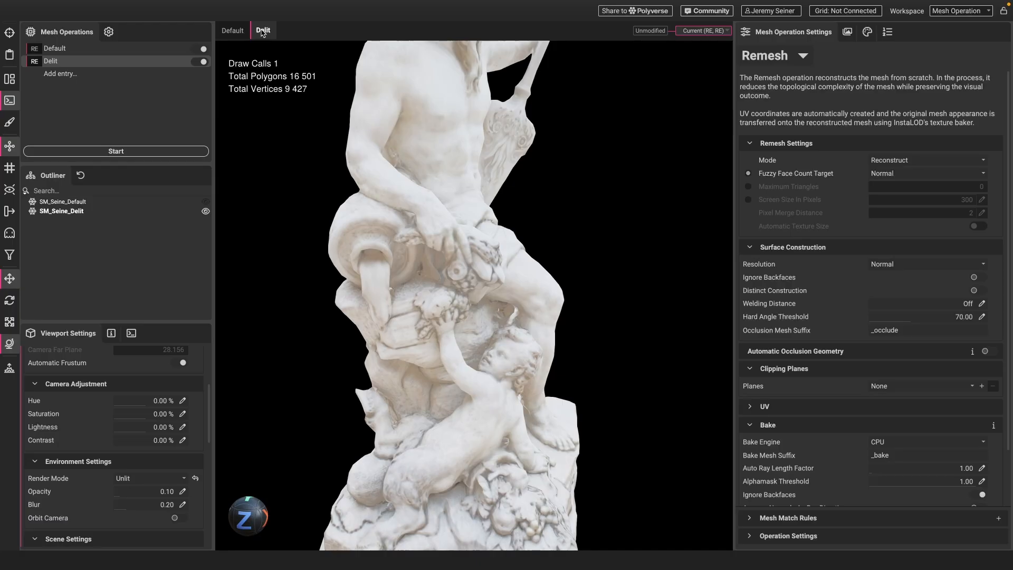
Step: Reset the viewport's Render Mode to PBR and show the whole Delit statue with the environment lighting rotated to 354.0
{"action": "left_click", "coordinate": [196, 478]}
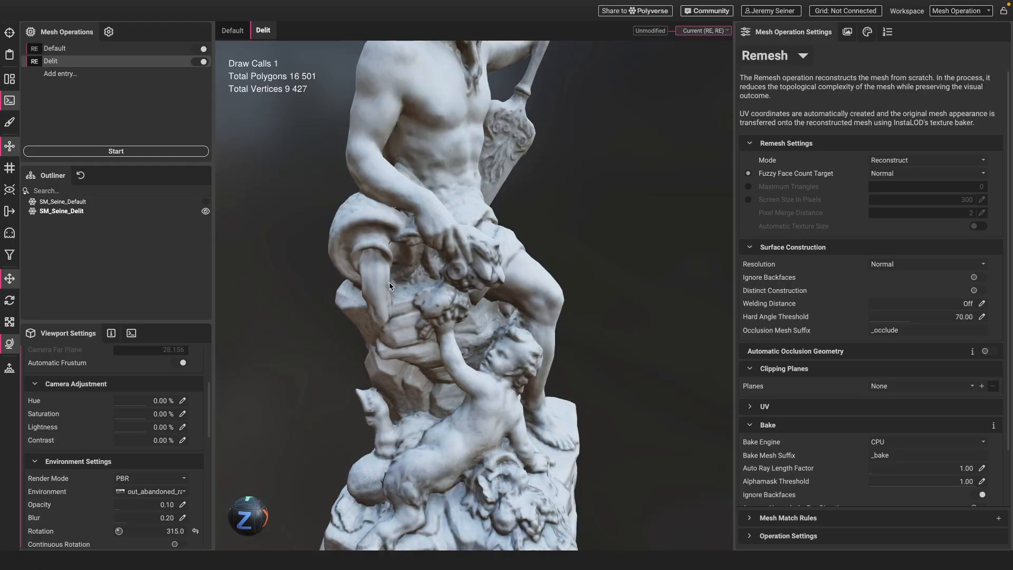
{"action": "scroll", "coordinate": [390, 285], "scroll_direction": "down", "scroll_amount": 3}
{"action": "left_click_drag", "start_coordinate": [392, 225], "coordinate": [443, 332]}
{"action": "middle_click_drag", "start_coordinate": [443, 331], "coordinate": [460, 324]}
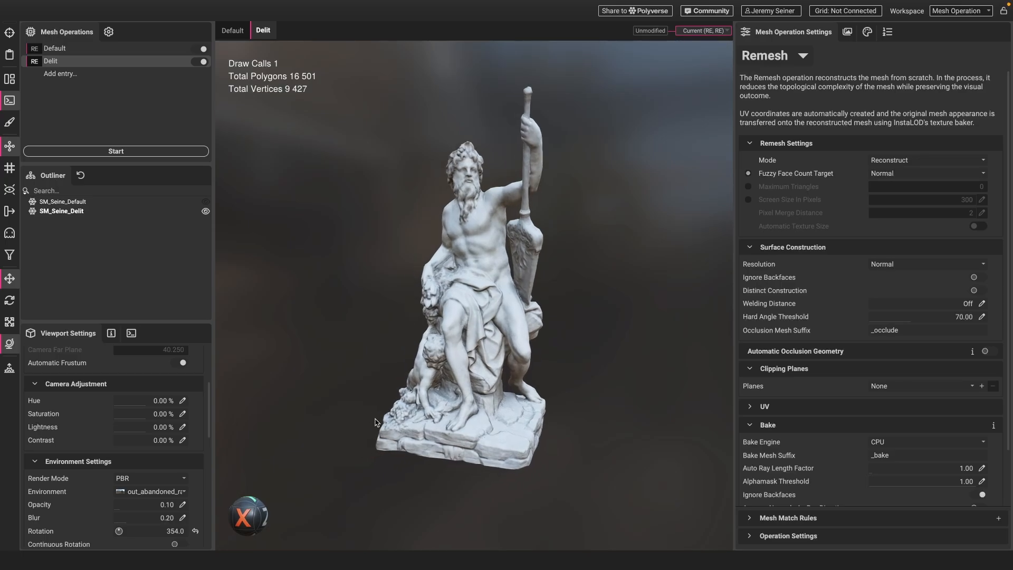
Step: Examine the Delit statue up close and from other angles while rotating the environment lighting
{"action": "left_click_drag", "start_coordinate": [485, 416], "coordinate": [468, 313]}
{"action": "scroll", "coordinate": [460, 308], "scroll_direction": "up", "scroll_amount": 3}
{"action": "middle_click_drag", "start_coordinate": [468, 313], "coordinate": [475, 310]}
{"action": "left_click_drag", "start_coordinate": [470, 311], "coordinate": [462, 337], "text": "shift"}
{"action": "middle_click_drag", "start_coordinate": [430, 341], "coordinate": [449, 328]}
{"action": "left_click_drag", "start_coordinate": [449, 328], "coordinate": [452, 329]}
{"action": "left_click_drag", "start_coordinate": [452, 330], "coordinate": [412, 335], "text": "shift"}
{"action": "scroll", "coordinate": [454, 333], "scroll_direction": "down", "scroll_amount": 3}
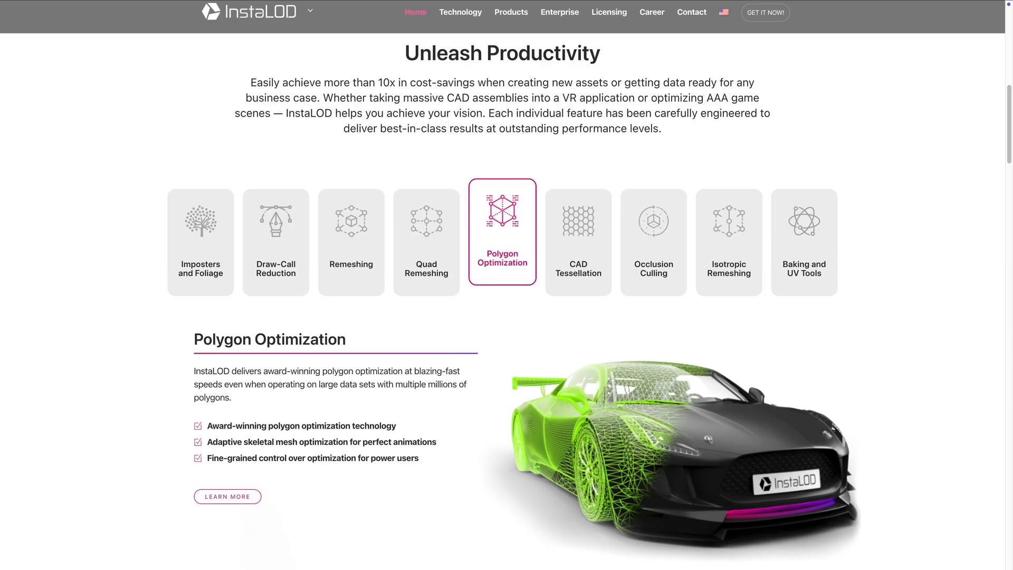
{"action": "scroll", "coordinate": [502, 285], "scroll_direction": "down", "scroll_amount": 3}
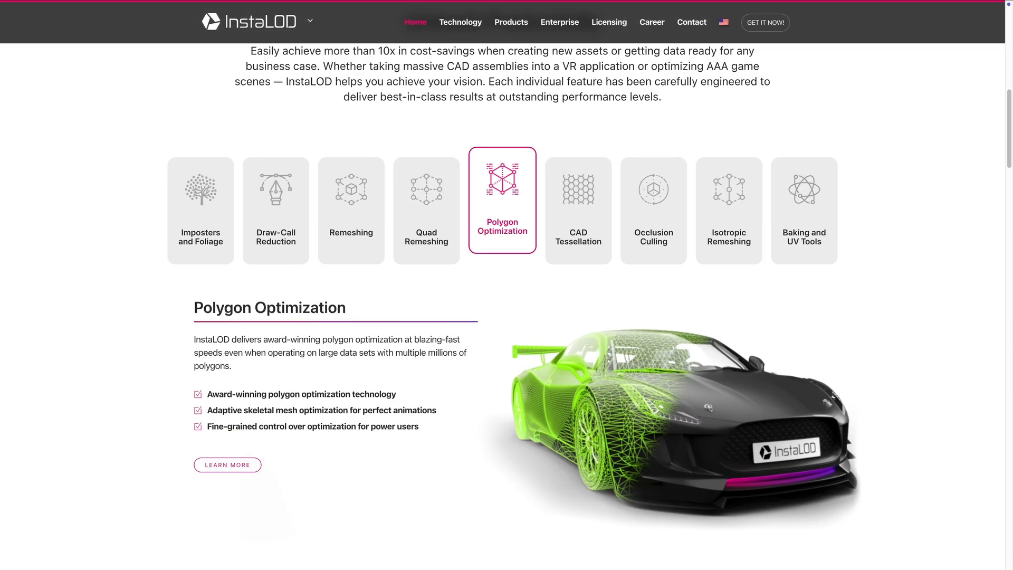
{"action": "scroll", "coordinate": [503, 285], "scroll_direction": "down", "scroll_amount": 3}
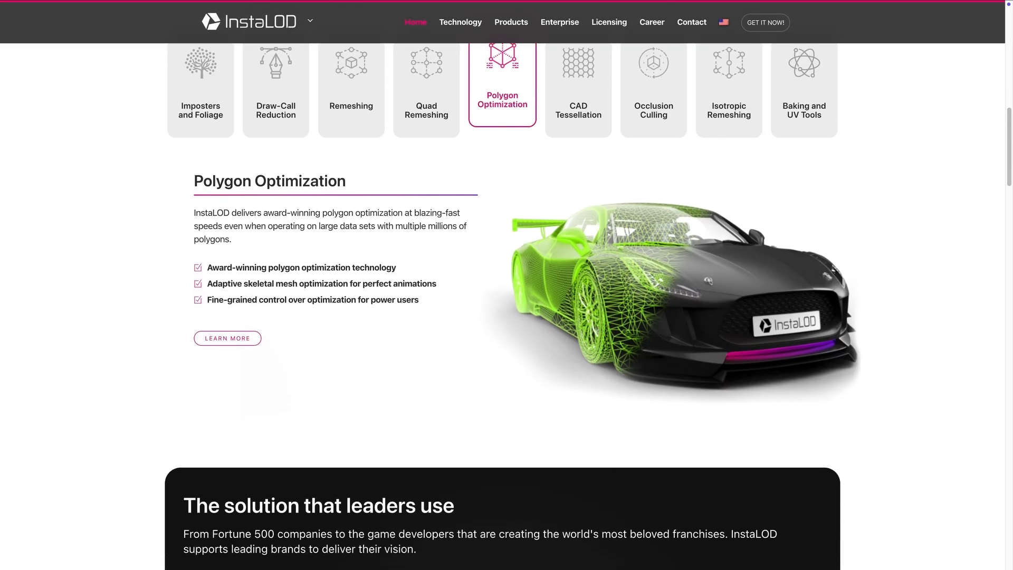